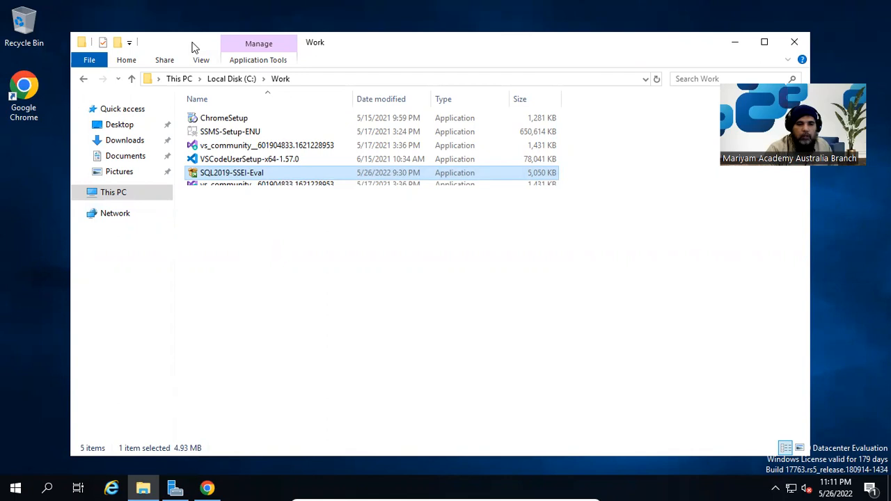
Launch the SQL2019-SSEI-Eval installer from the Work folder on the C: drive.
drag(195, 46, 199, 43)
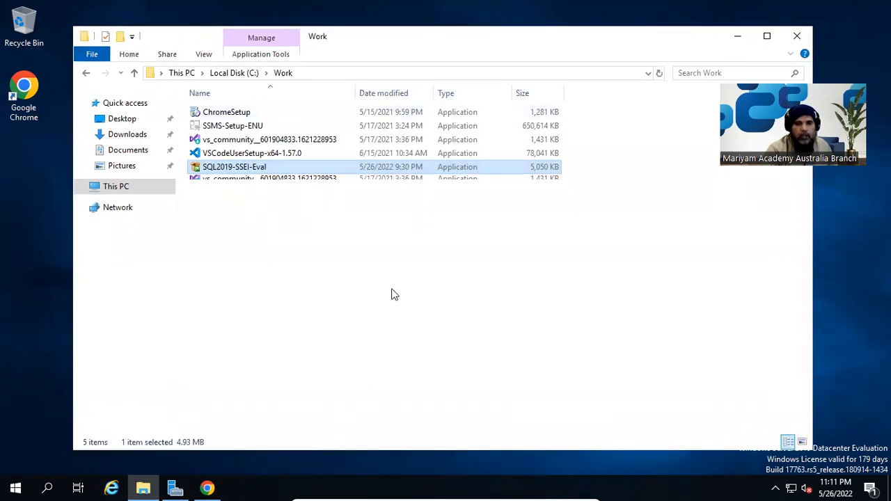
click(255, 248)
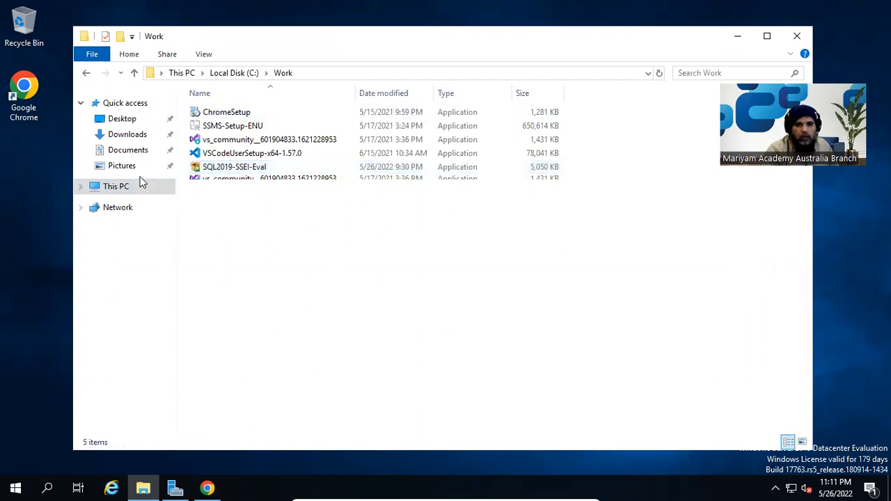
right_click(332, 230)
click(376, 281)
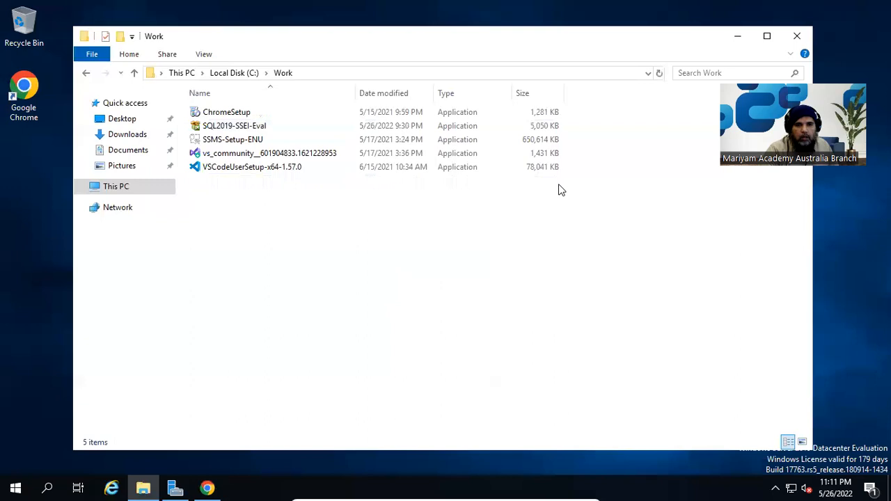
click(257, 128)
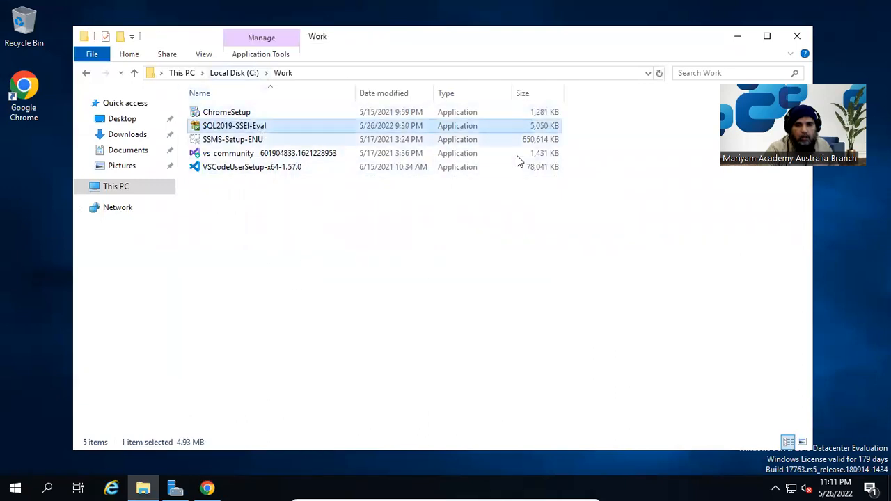
right_click(229, 130)
click(282, 154)
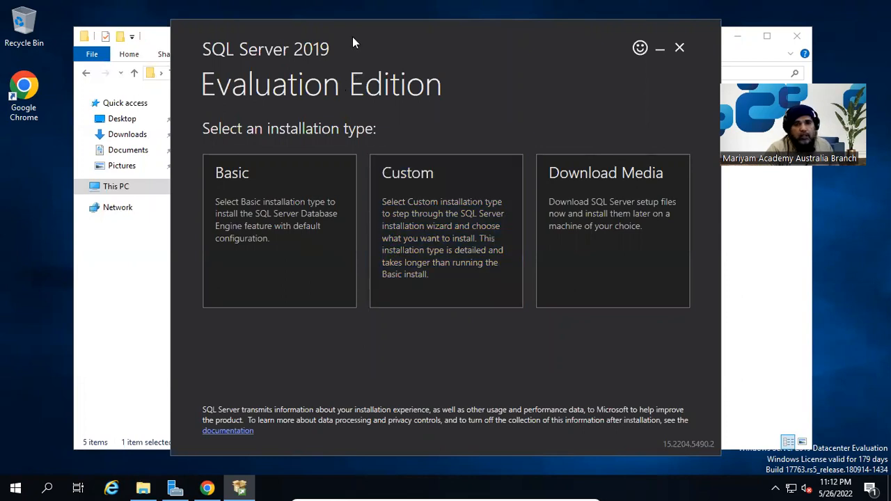
Start a Custom installation of SQL Server 2019 with C:\SQL2019 as the media download location.
drag(353, 38, 420, 28)
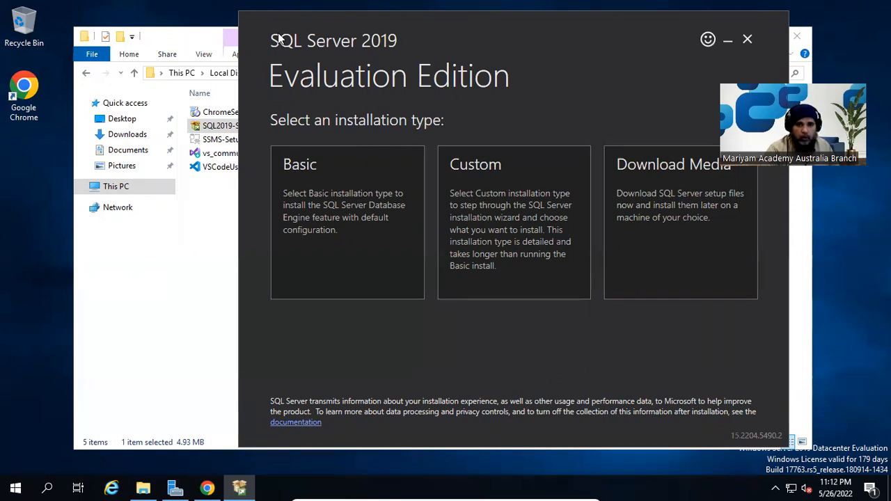
drag(465, 27, 403, 10)
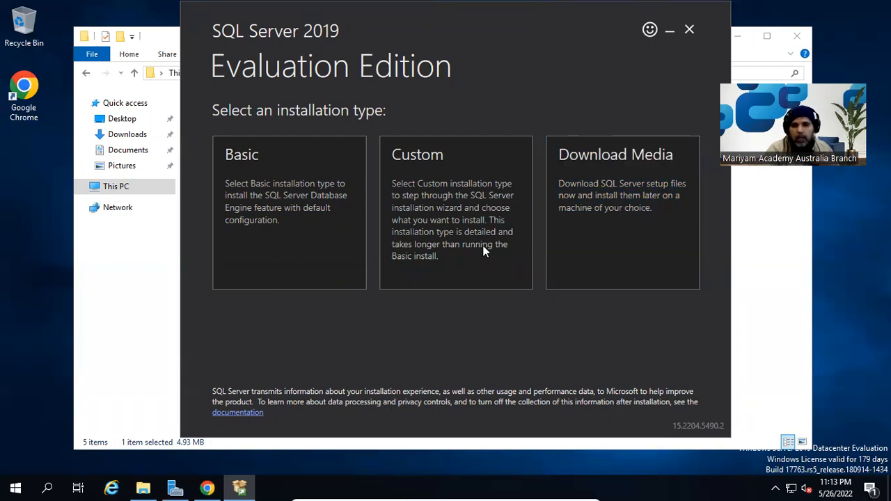
click(460, 207)
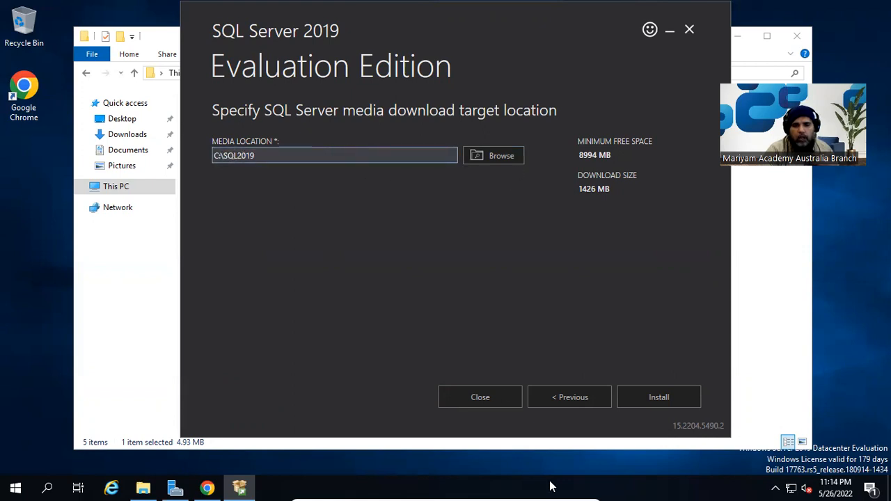
click(666, 398)
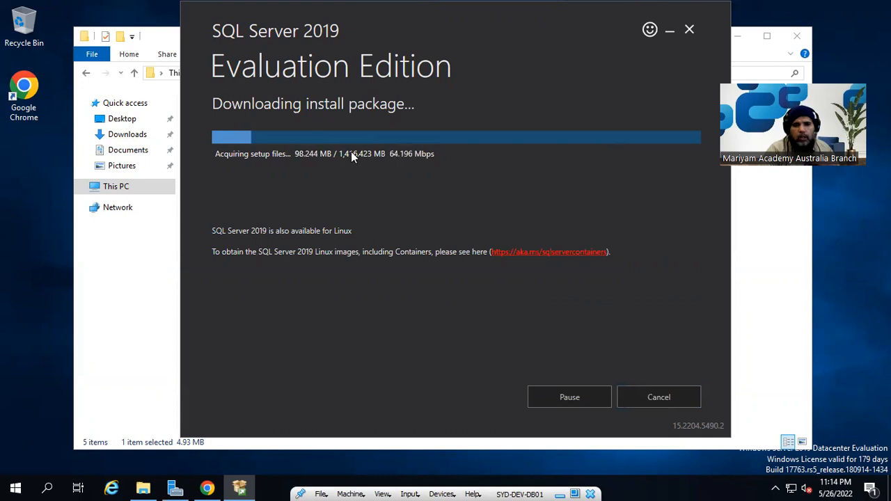
Cancel the install package download and close the SQL Server installer.
click(665, 404)
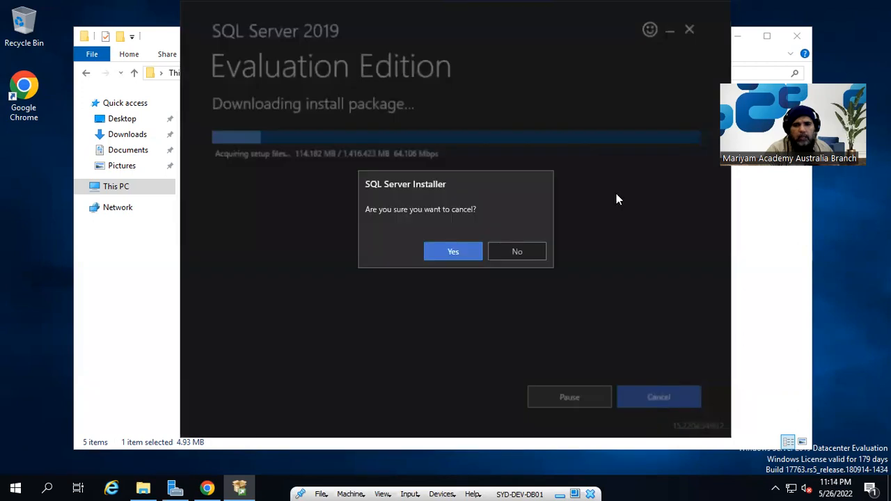
click(454, 252)
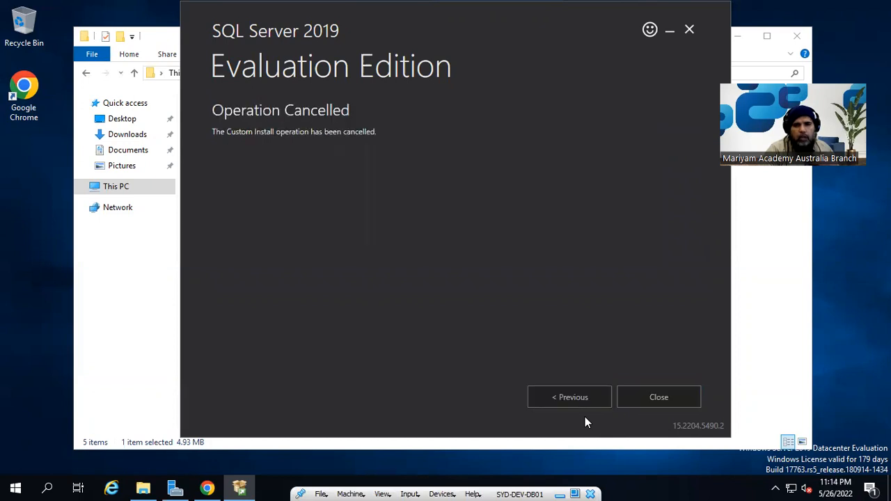
click(663, 397)
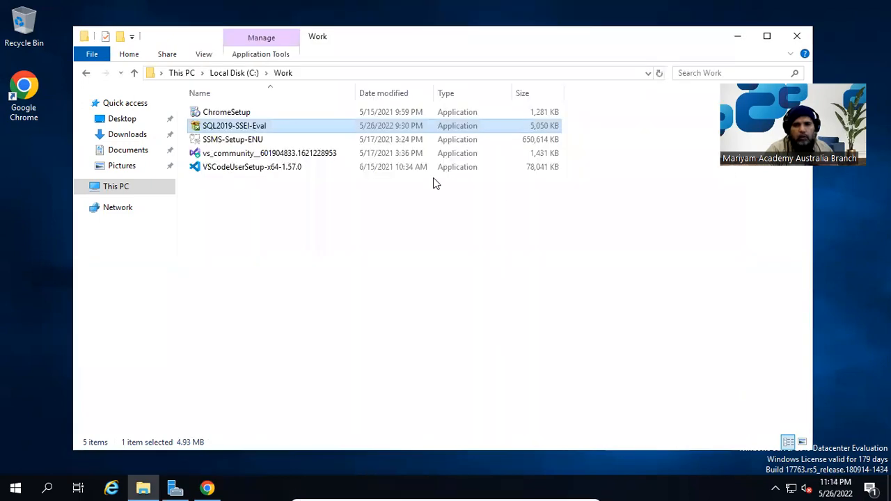
click(276, 304)
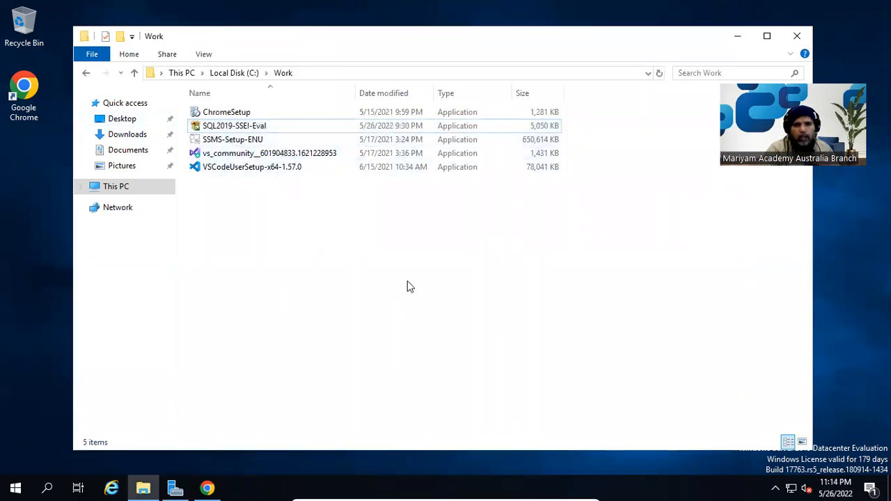
Check the contents of the SQL2019 folder on the C: drive and permanently delete that folder.
click(129, 134)
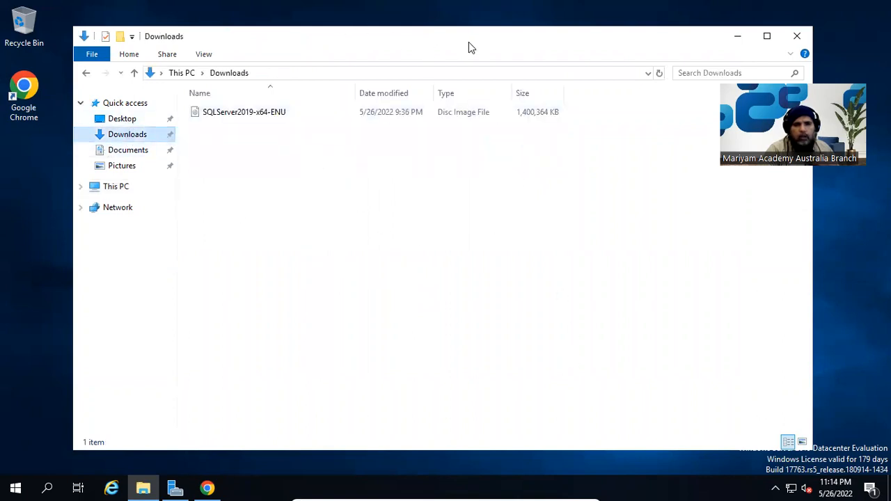
drag(470, 47, 507, 47)
drag(438, 45, 474, 50)
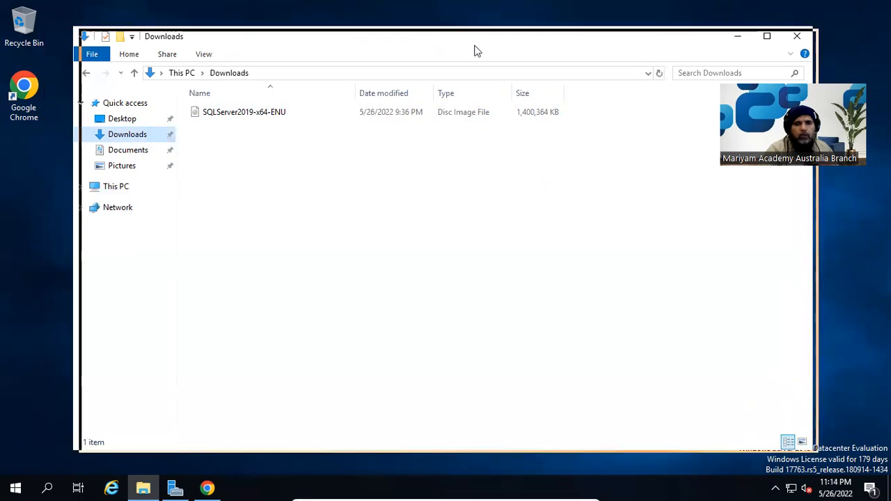
click(123, 189)
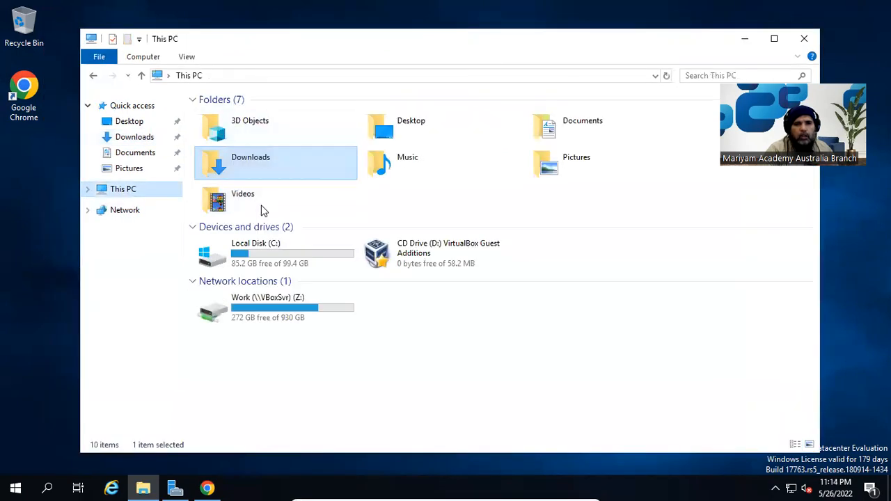
double_click(284, 262)
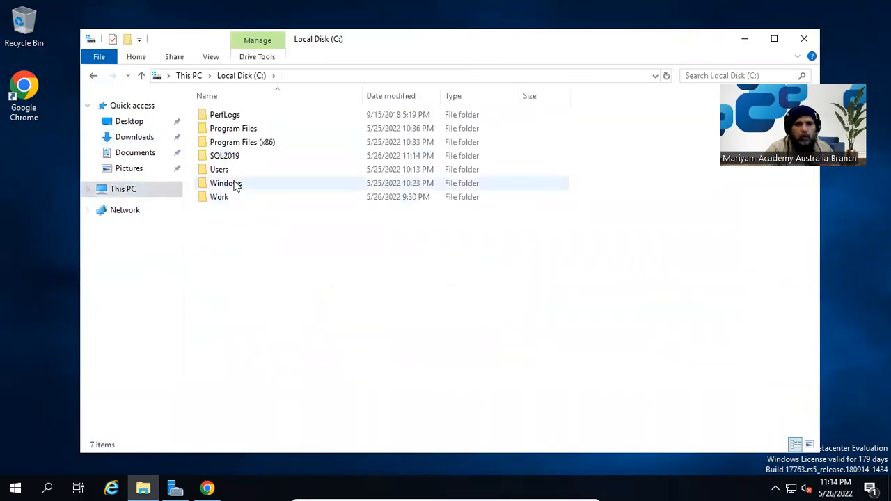
double_click(240, 157)
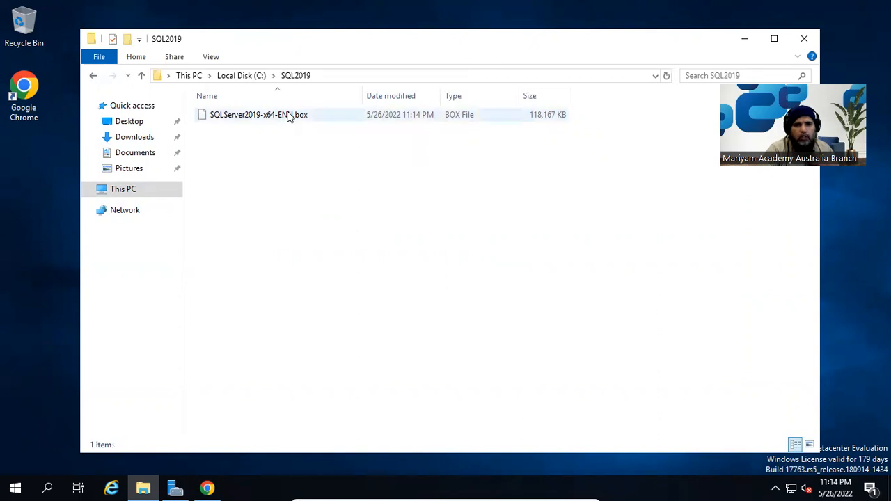
click(241, 75)
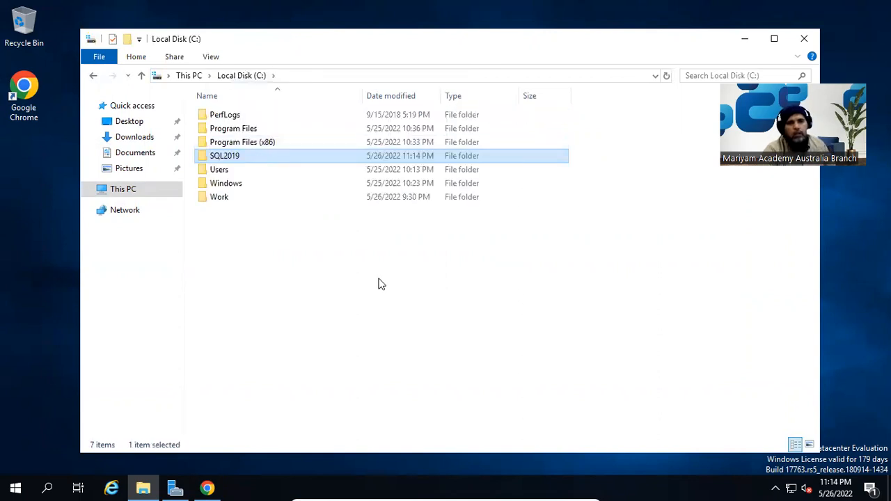
key(shift+Delete)
key(Return)
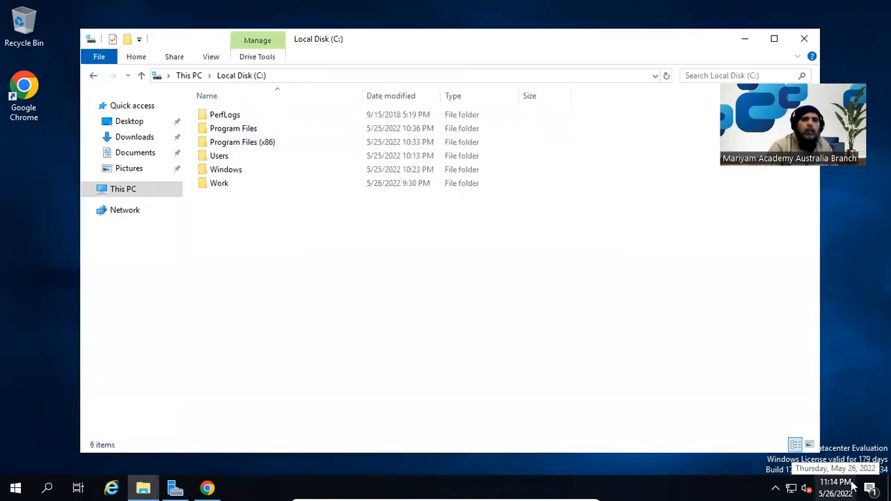
Mount the SQLServer2019-x64-ENU disc image from the Downloads folder and expand This PC to see its drive.
click(139, 139)
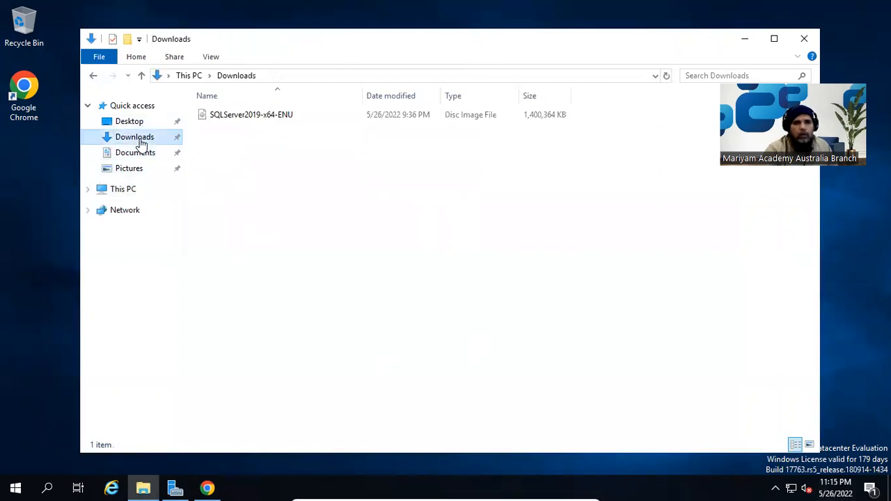
double_click(273, 118)
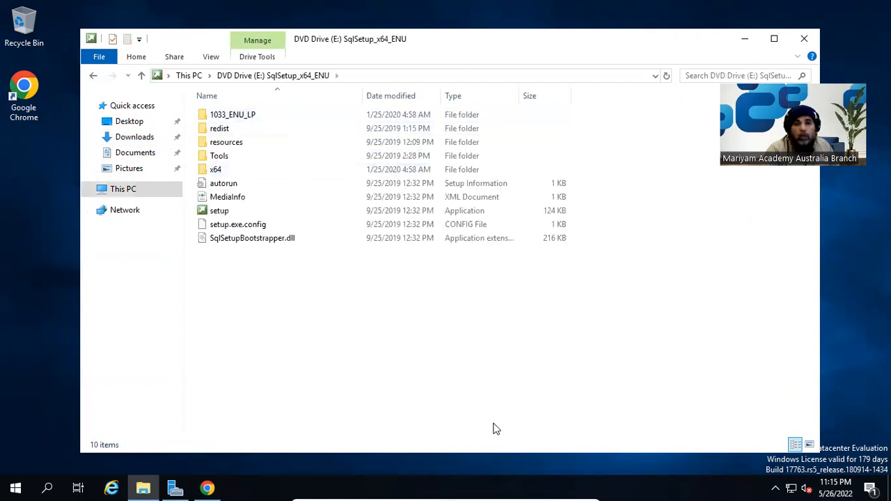
click(88, 189)
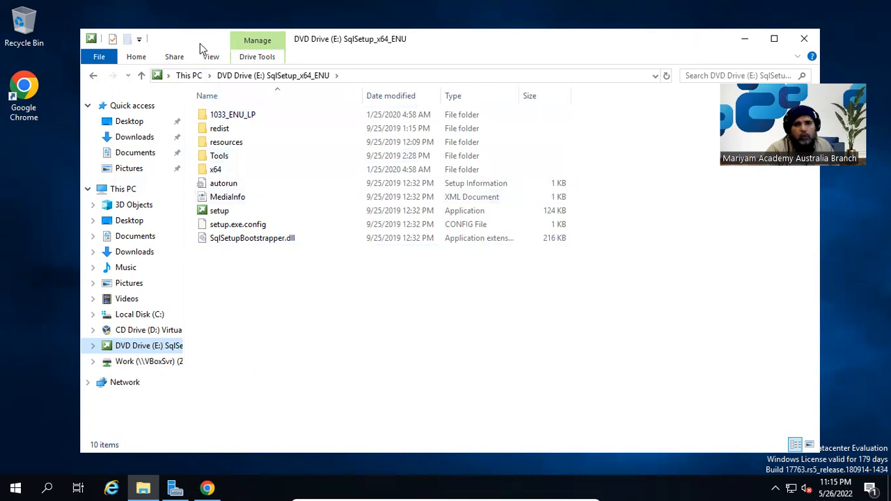
drag(414, 41, 431, 37)
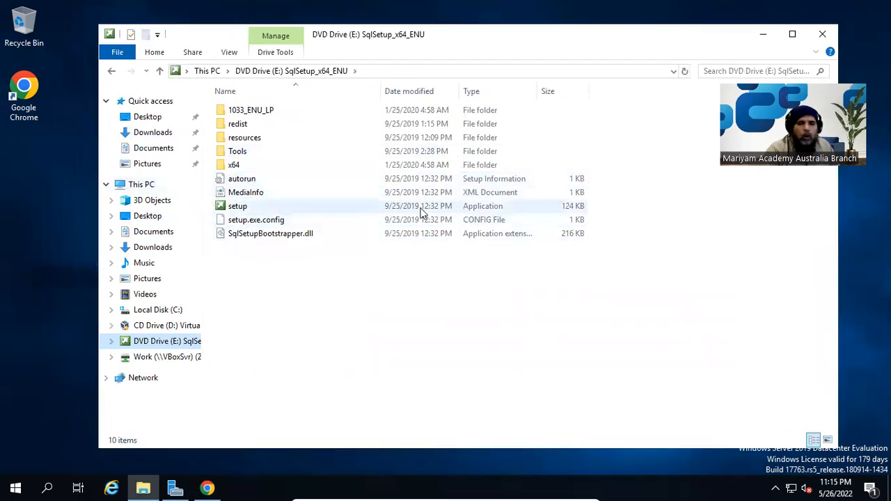
Launch the setup application from the mounted SQL Server DVD drive and rearrange the open windows.
right_click(248, 207)
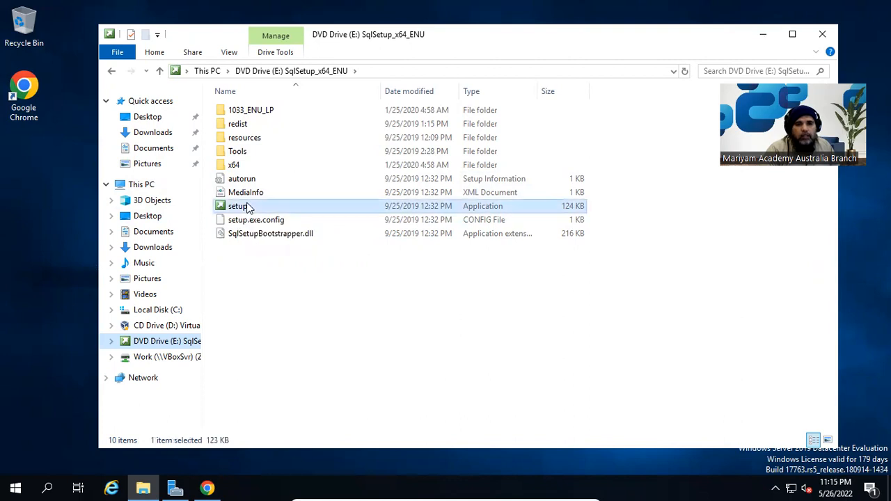
click(348, 229)
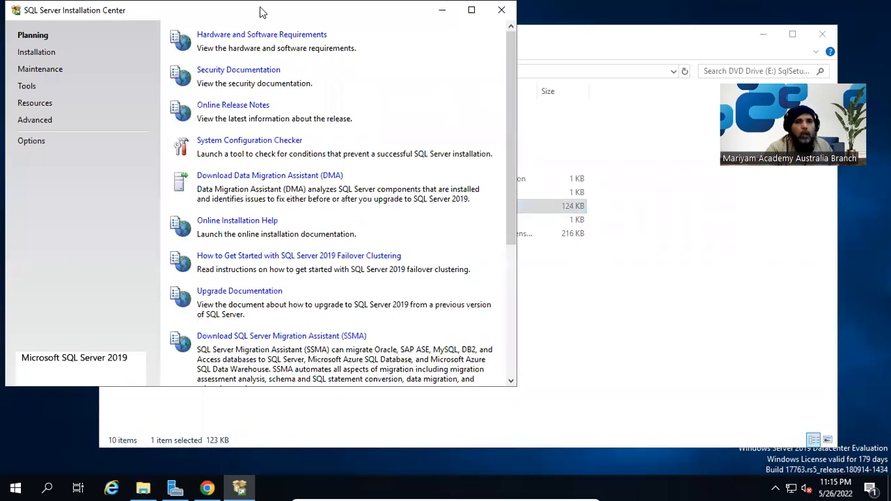
drag(261, 12, 457, 25)
click(182, 74)
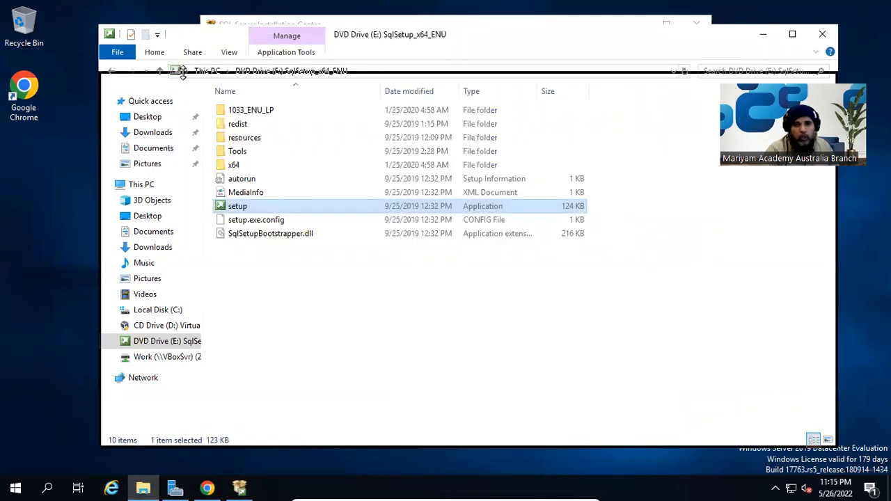
Start a new SQL Server stand-alone installation from the SQL Server Installation Center.
click(447, 25)
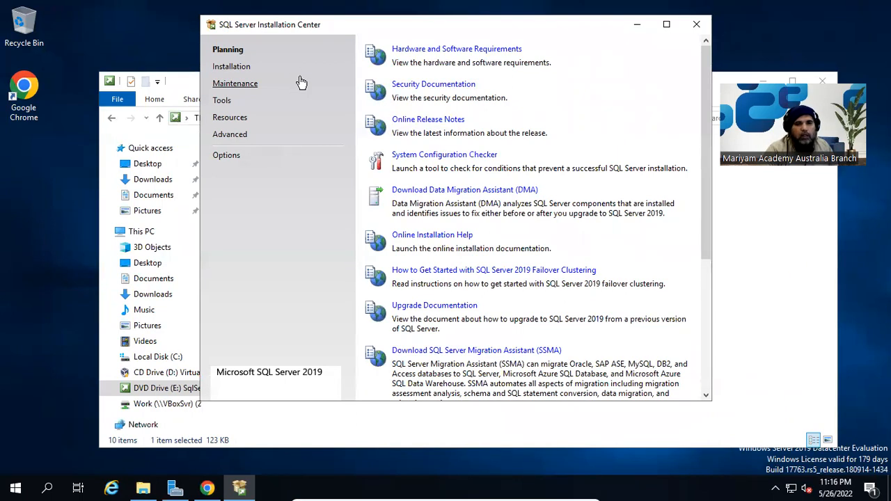
click(241, 69)
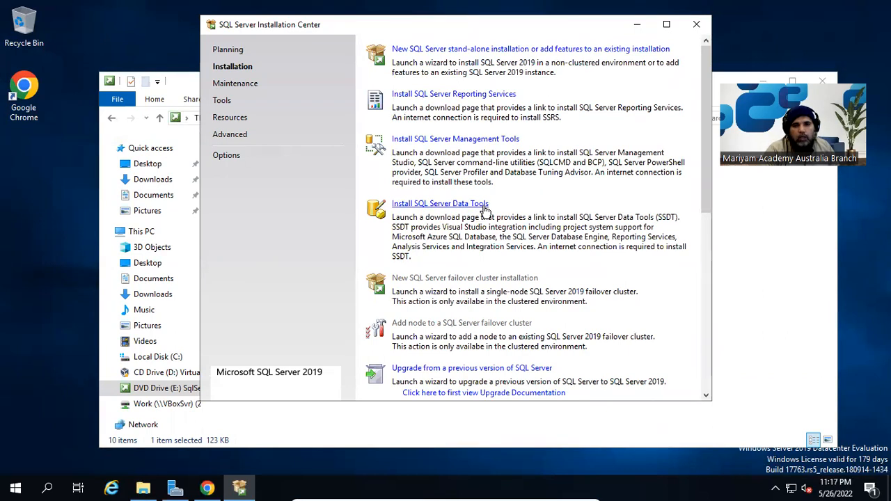
click(499, 50)
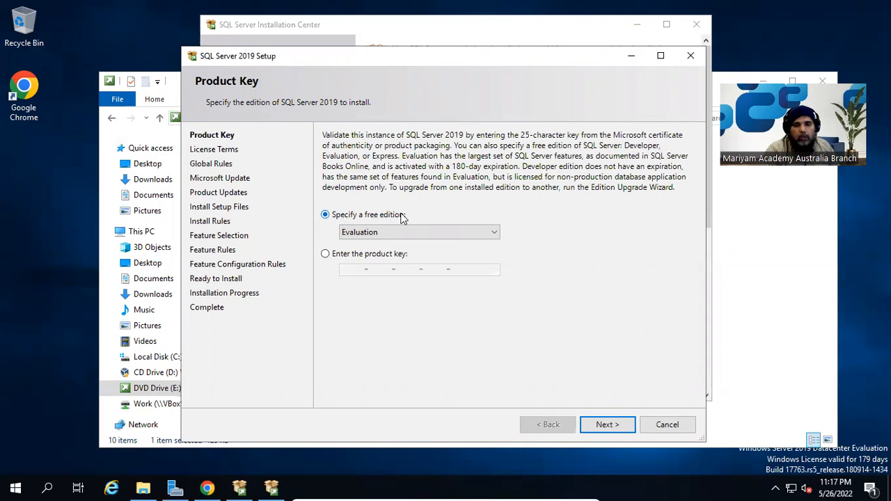
Choose Evaluation as the free edition after trying Developer, and continue to the license terms.
click(393, 233)
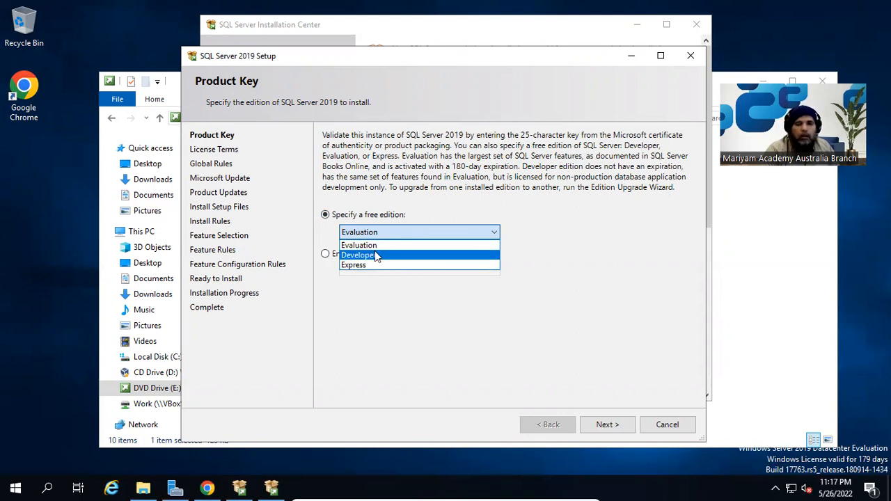
click(375, 256)
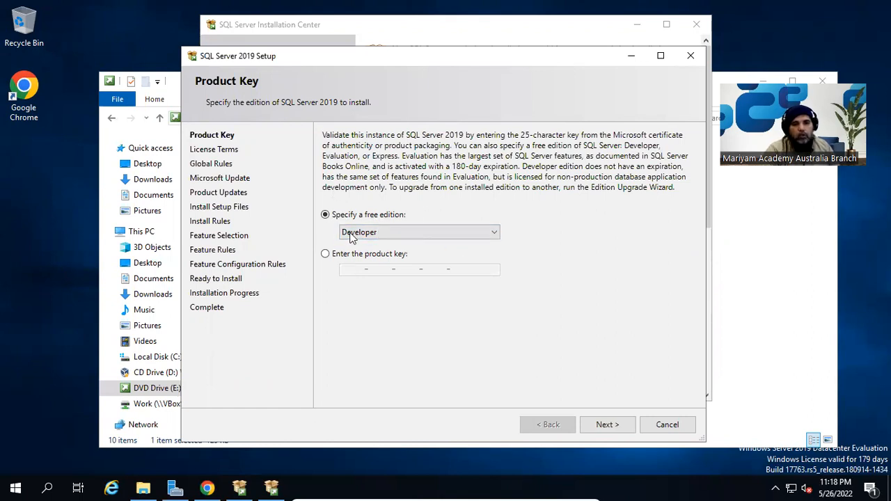
click(471, 236)
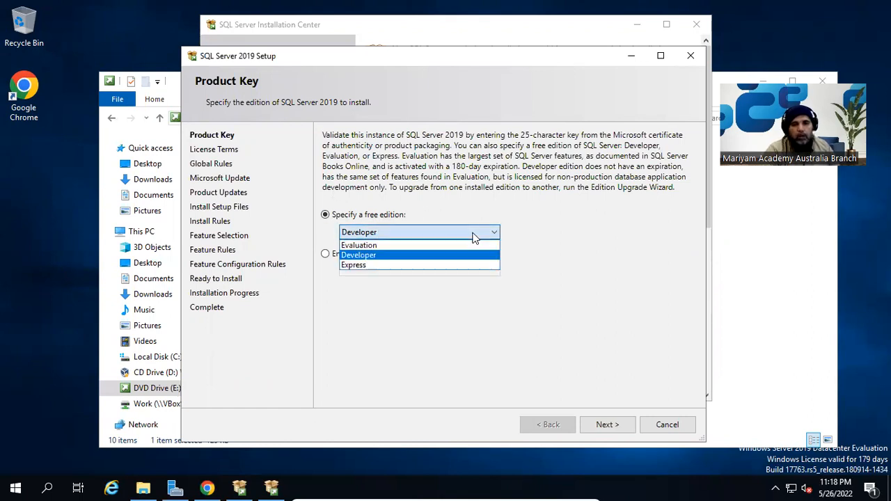
click(365, 245)
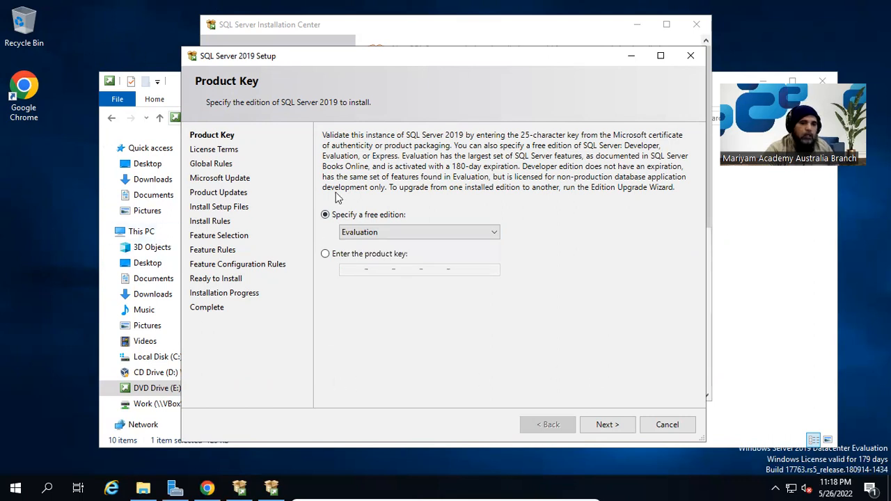
click(607, 426)
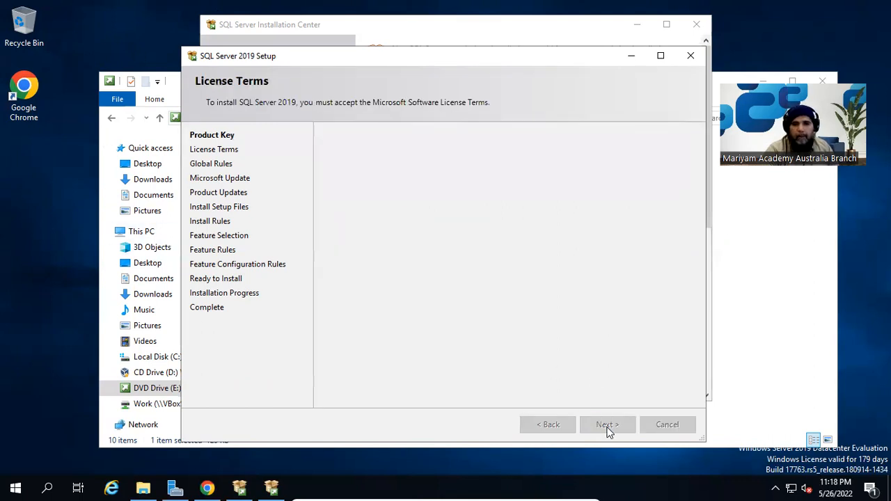
Accept the SQL Server 2019 license terms and continue to the Microsoft Update page.
click(376, 339)
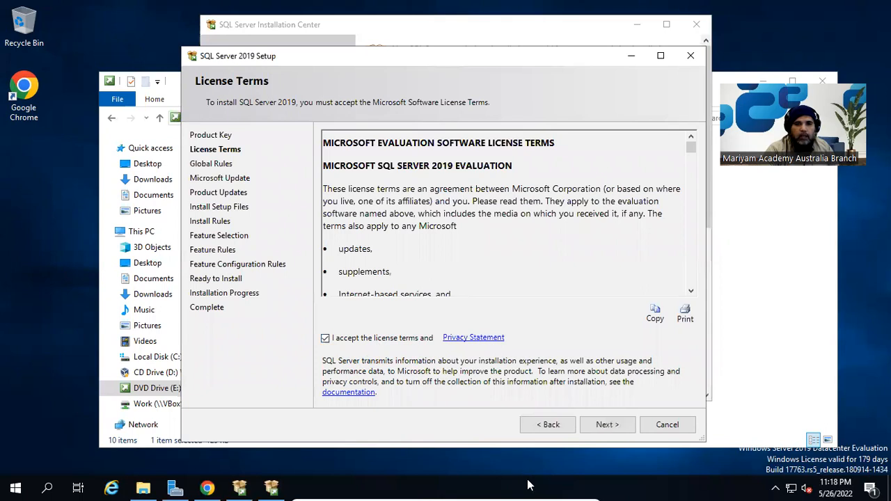
drag(693, 154, 713, 132)
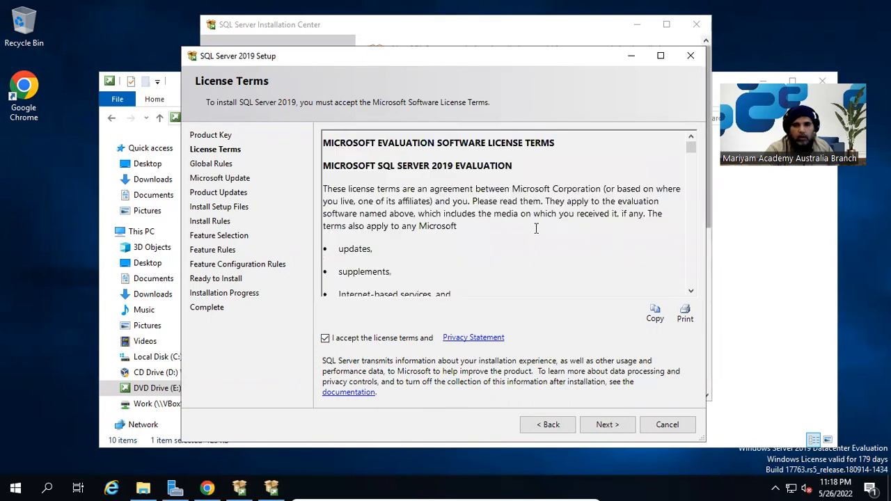
click(614, 426)
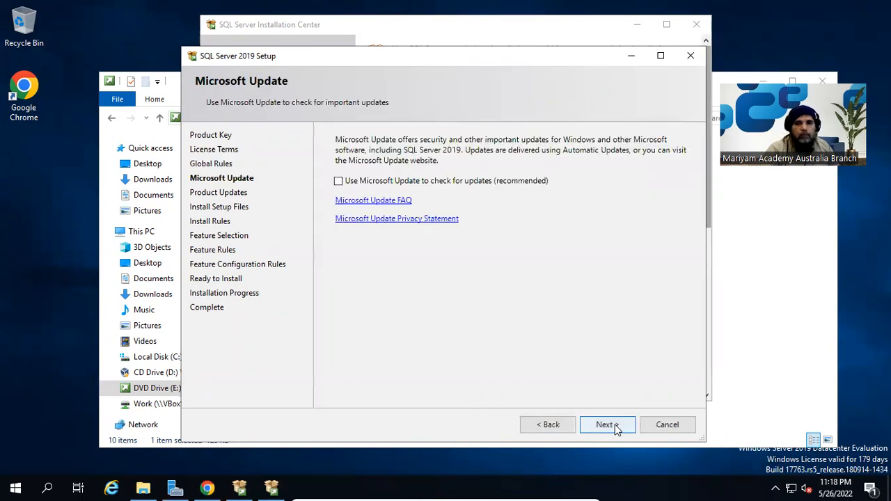
Turn on Microsoft Update checking, continue to the setup file installation, and move the setup window aside.
click(338, 181)
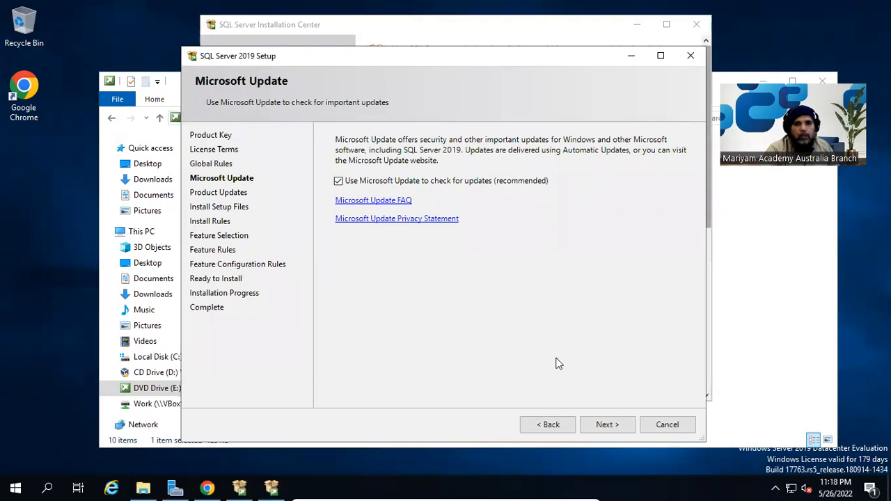
click(615, 425)
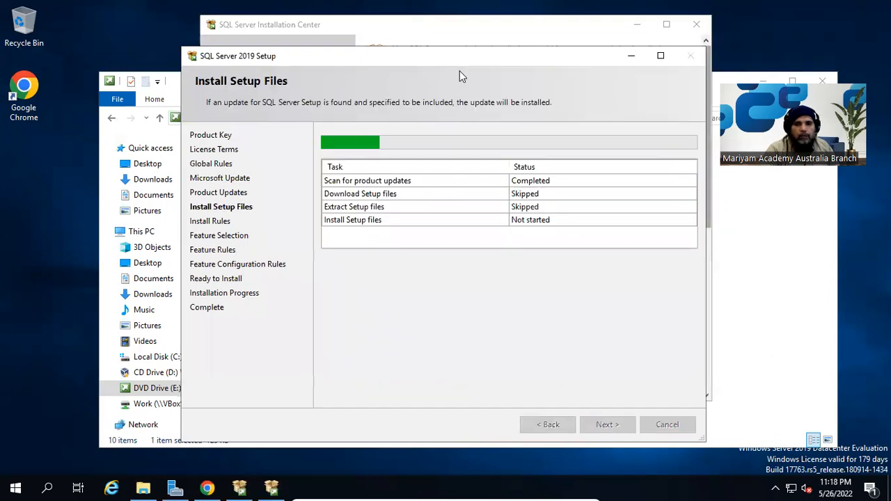
drag(467, 60, 419, 48)
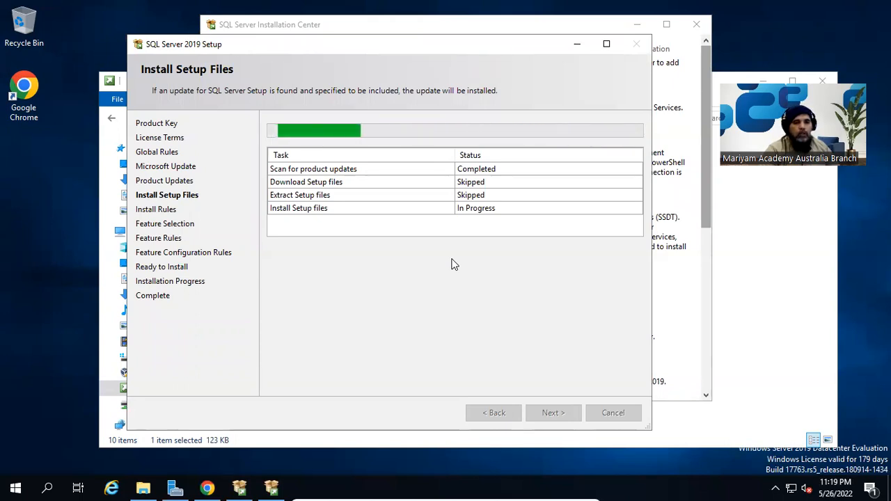
Bring File Explorer forward and look at the server's drives in This PC, selecting Local Disk (C:).
click(145, 487)
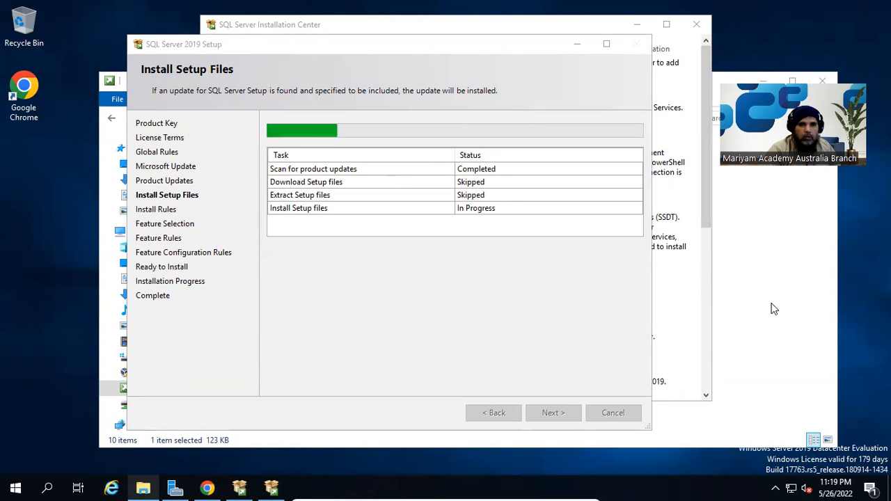
drag(469, 43, 617, 57)
click(183, 82)
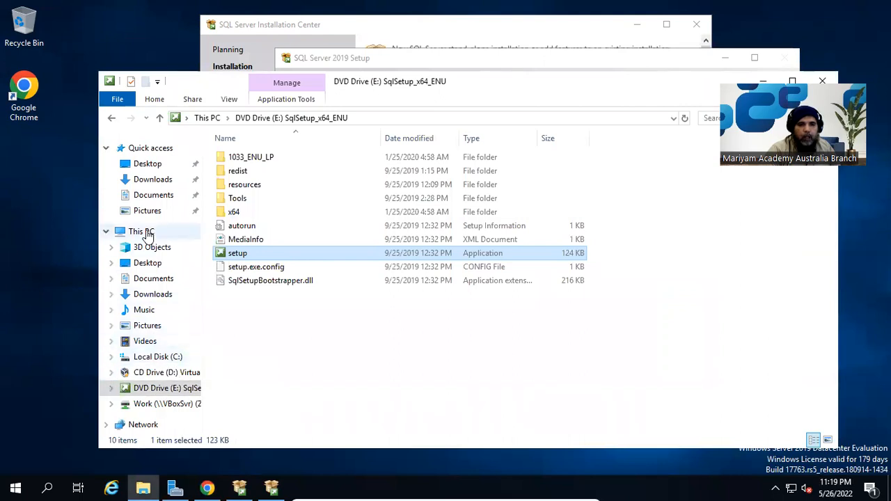
click(146, 233)
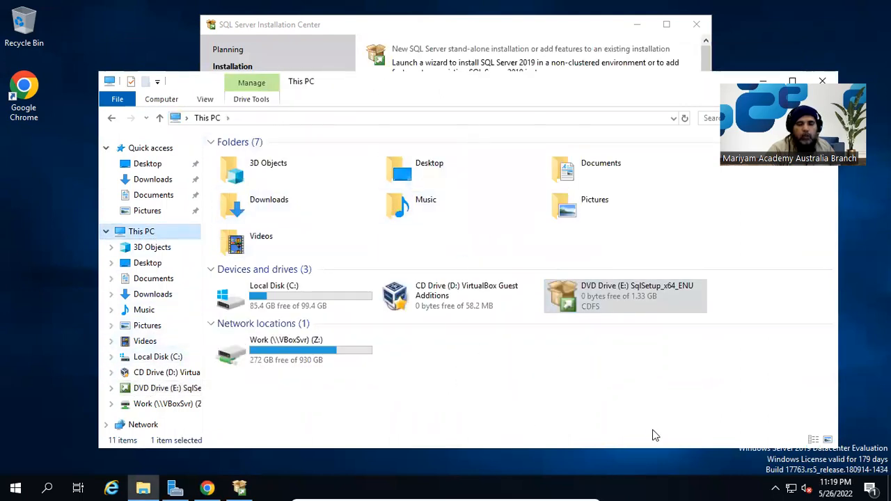
click(318, 301)
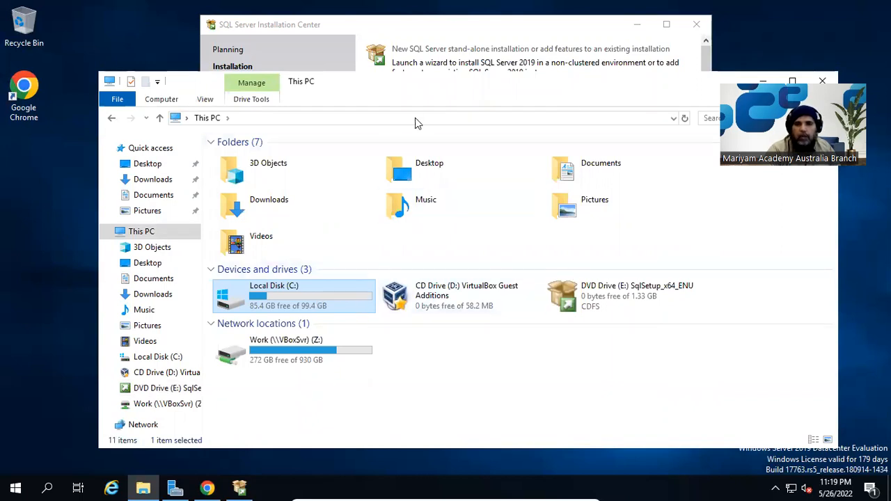
Find Paint with a Windows search and open it with a blank canvas.
click(15, 488)
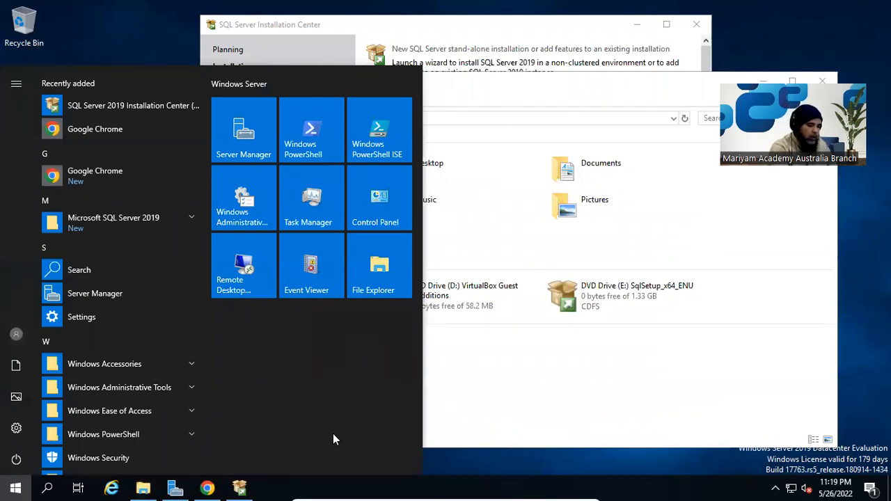
text(ms)
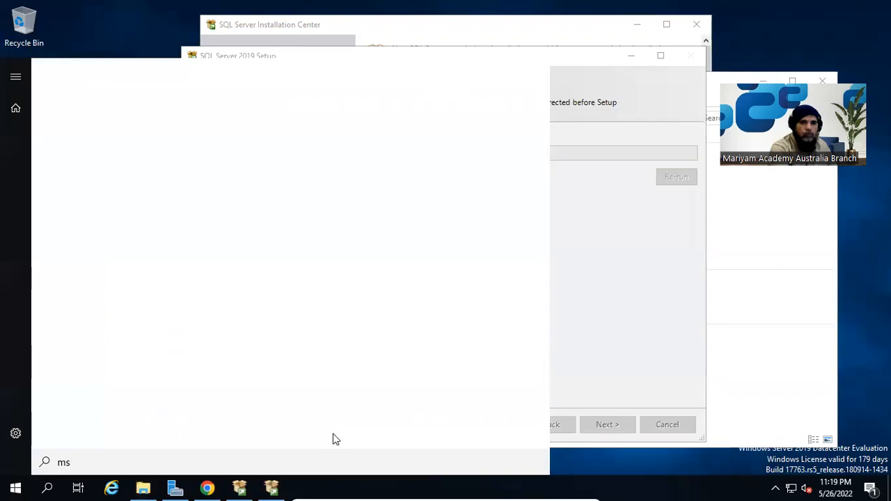
text(pint)
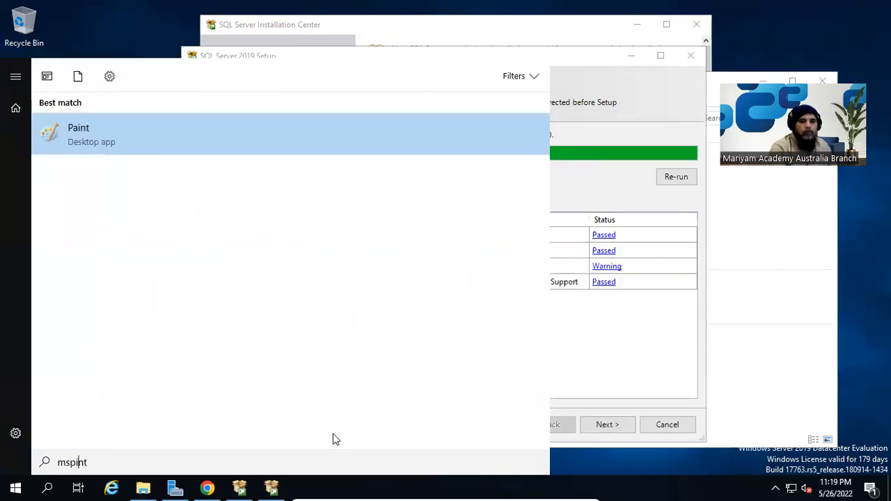
click(195, 133)
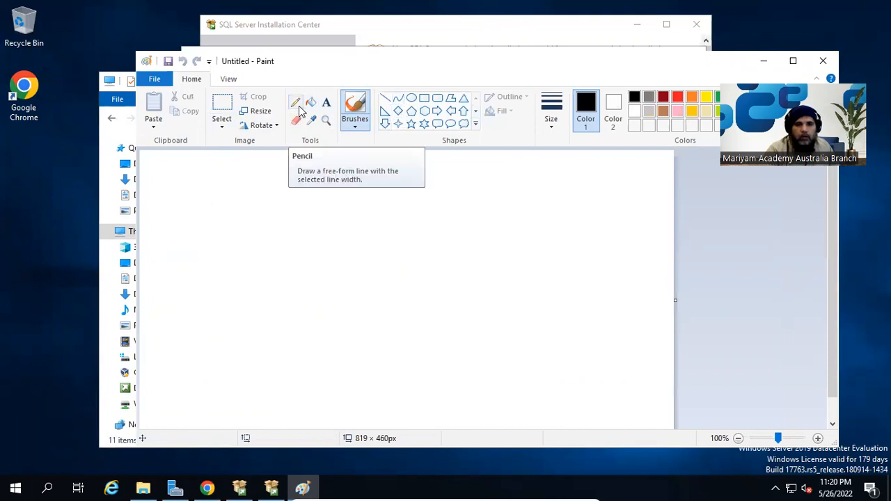
click(353, 124)
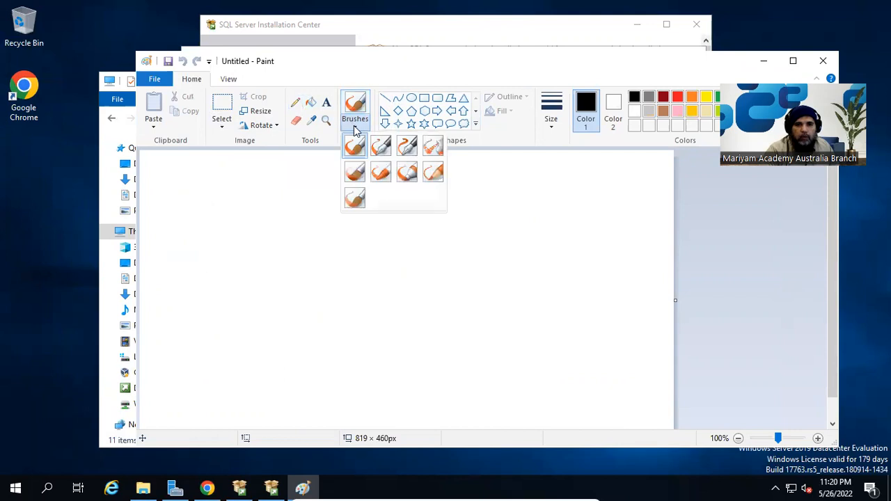
click(355, 130)
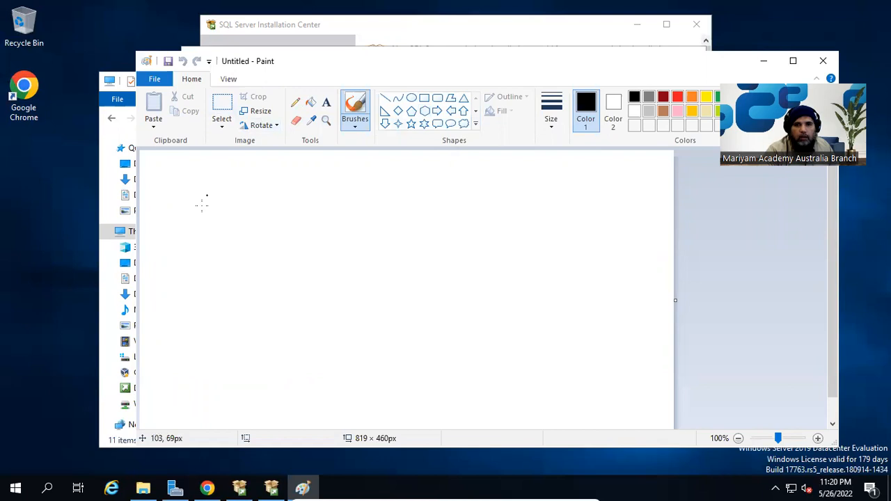
drag(224, 203, 232, 204)
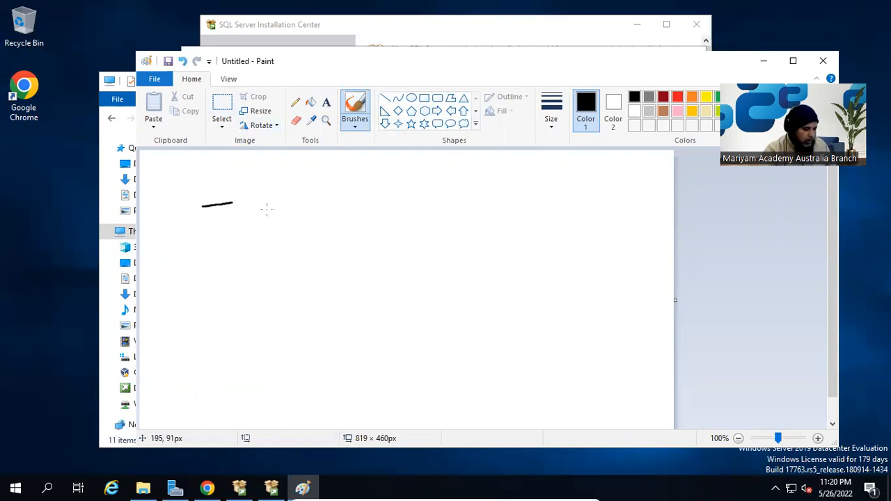
key(ctrl+z)
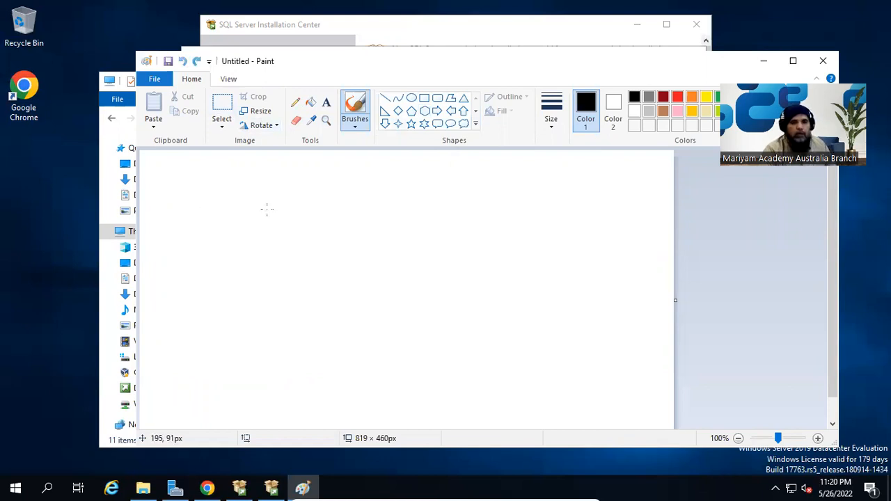
Draw a small freehand disk cylinder near the canvas's left side and label it "Data Files" underneath.
mouse_move(204, 216)
mouse_down()
mouse_move(248, 209)
mouse_move(216, 218)
mouse_move(210, 250)
mouse_move(253, 237)
mouse_up()
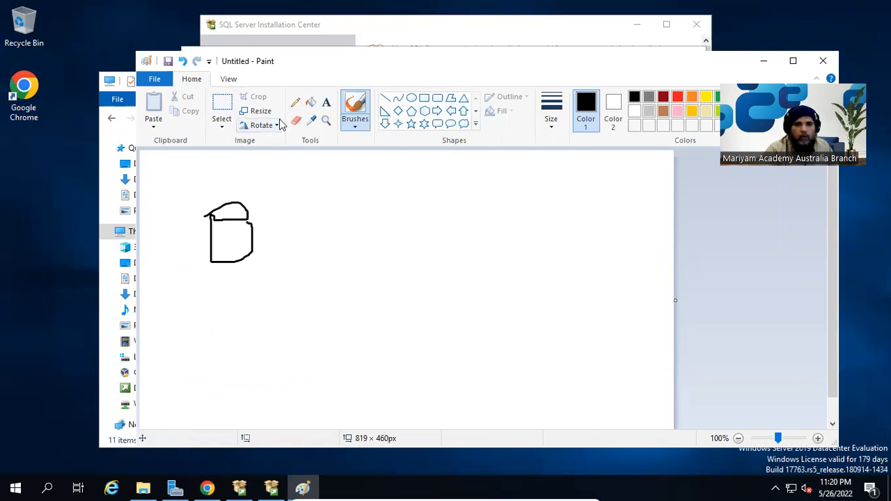
click(329, 106)
click(208, 287)
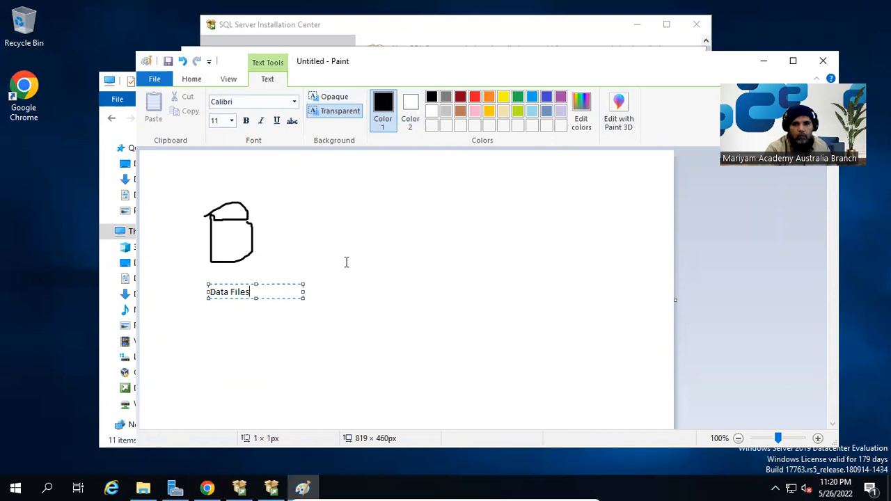
click(235, 246)
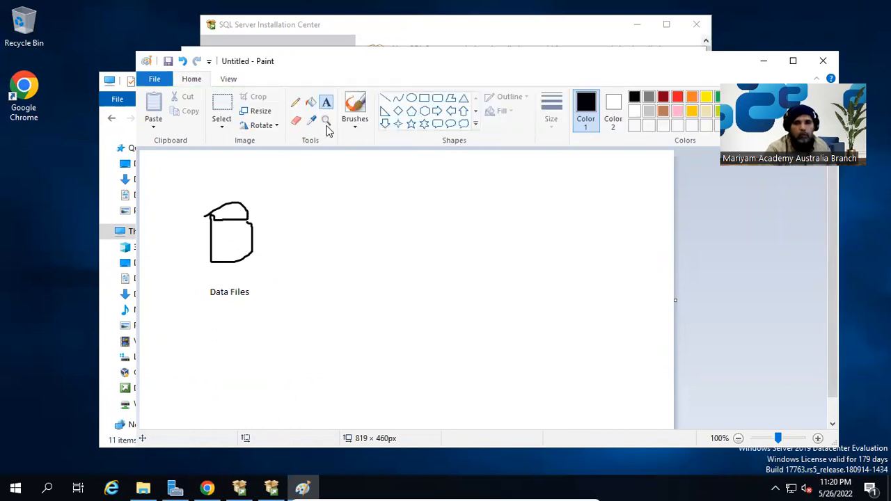
Brush a second disk cylinder beside the Data Files one and label it "Log Files" underneath.
click(355, 108)
mouse_move(335, 207)
mouse_down()
mouse_move(371, 204)
mouse_move(335, 259)
mouse_up()
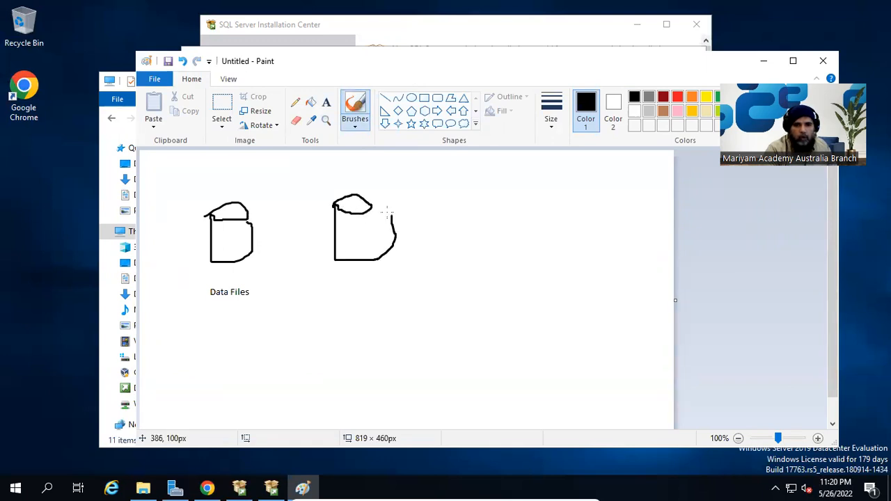
click(326, 103)
click(342, 289)
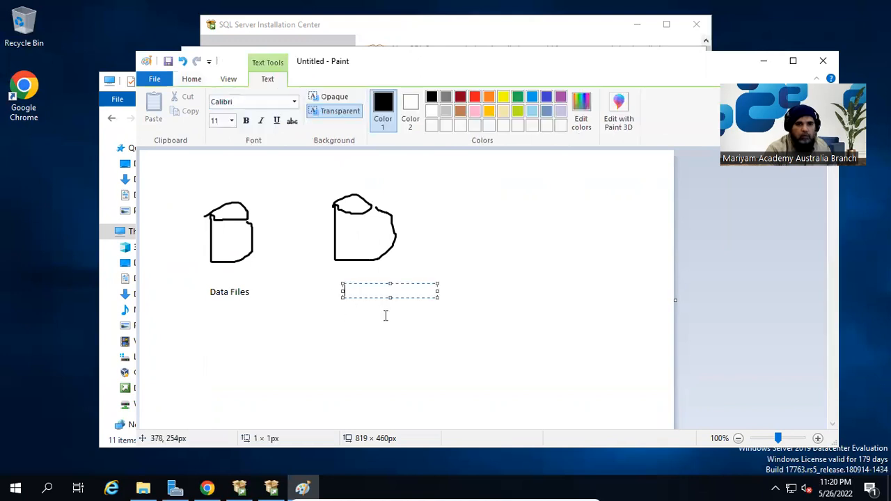
text(Log Files)
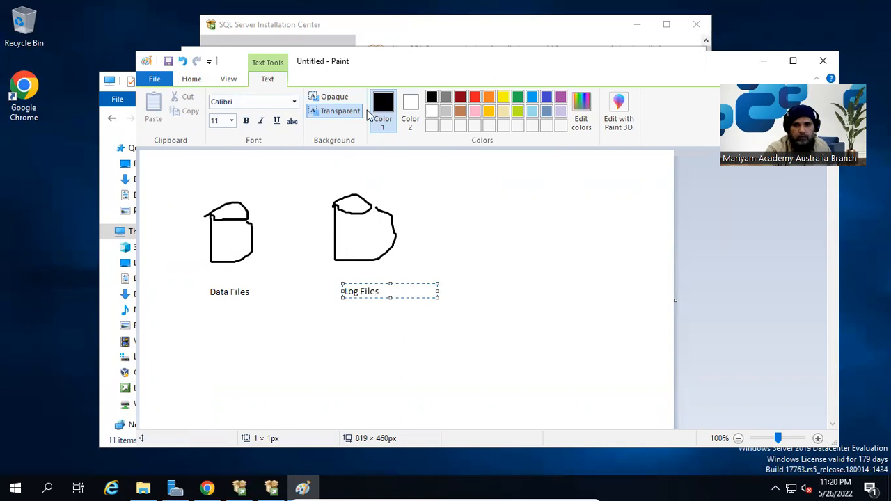
click(541, 298)
Brush a third disk cylinder beyond the Log Files one and label it "Temp Files" underneath.
click(355, 108)
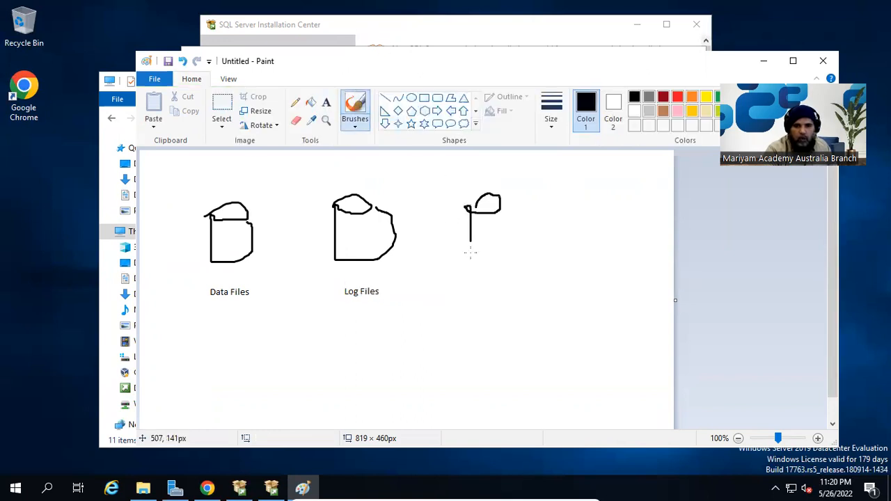
drag(516, 231, 499, 204)
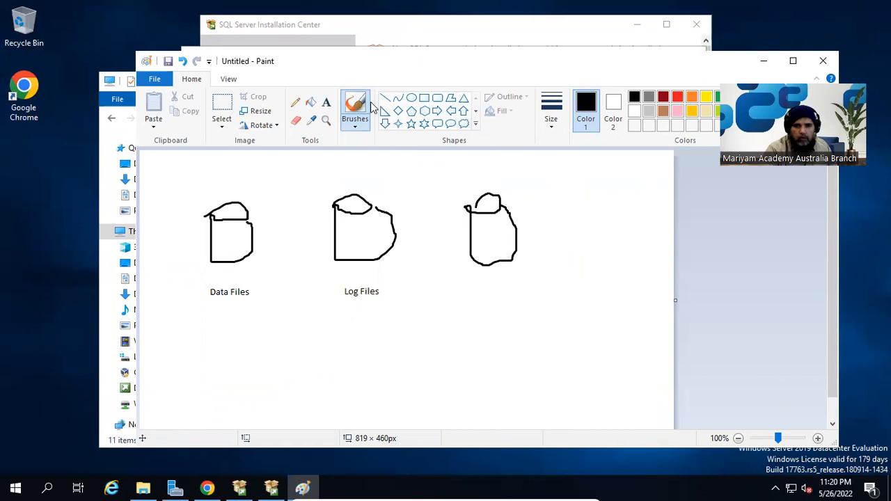
click(327, 103)
click(470, 268)
text(Temp Files)
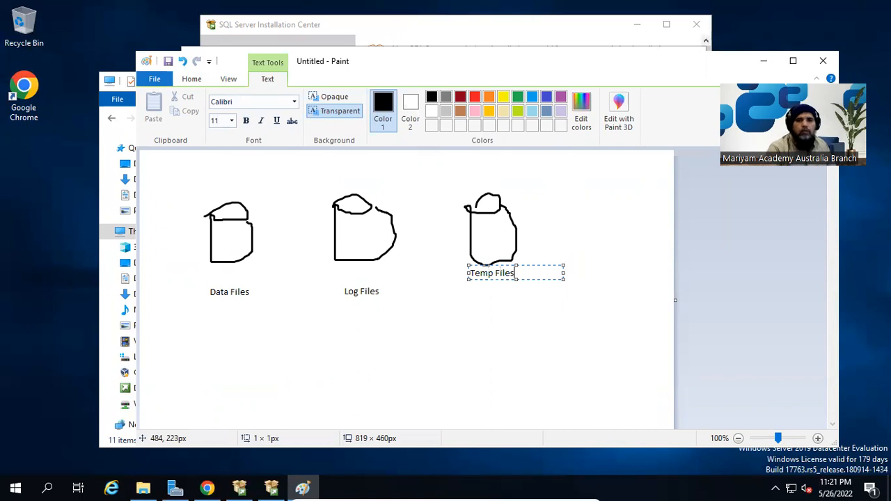
click(618, 220)
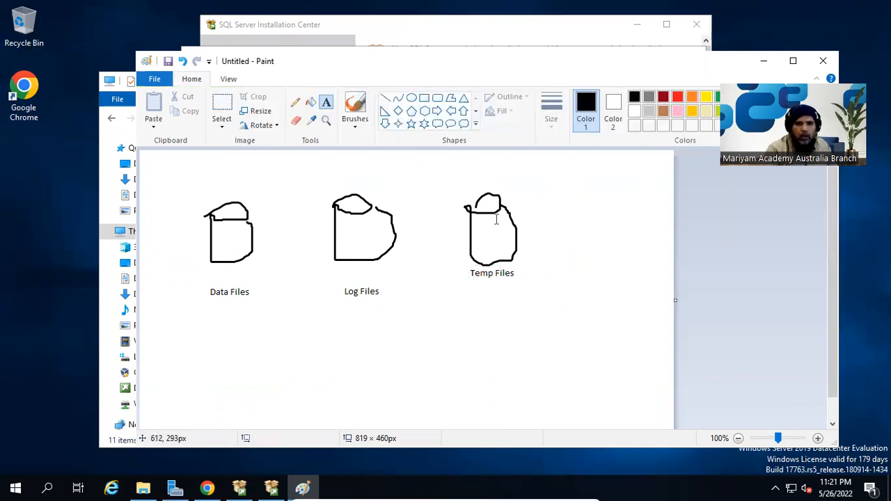
Brush a fourth disk cylinder near the canvas's right edge and label it "SQL Binary Files" underneath.
click(355, 106)
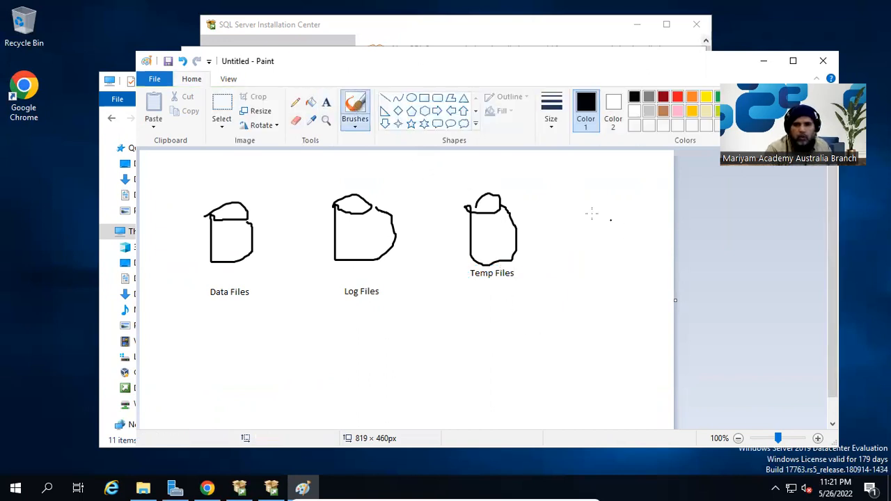
drag(585, 221, 610, 203)
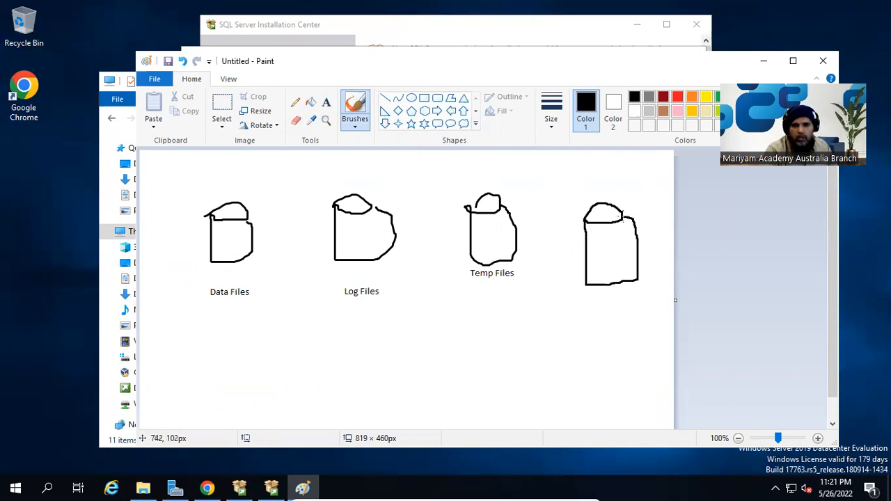
click(326, 102)
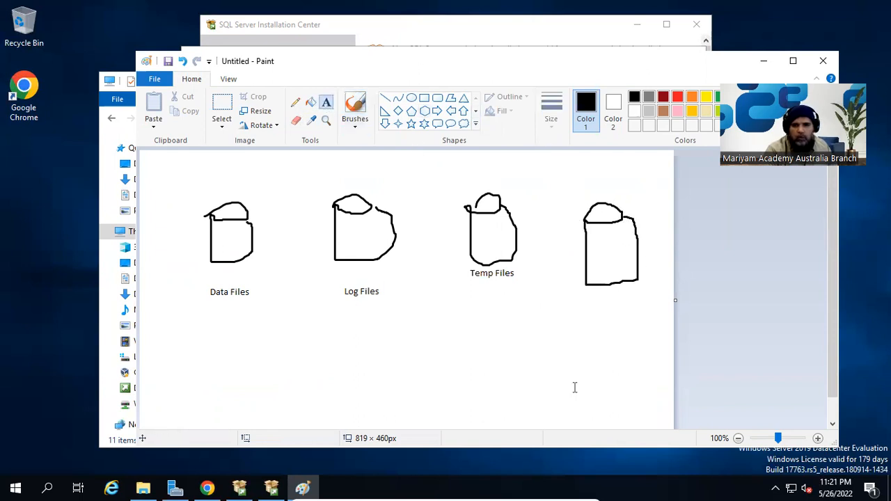
click(588, 301)
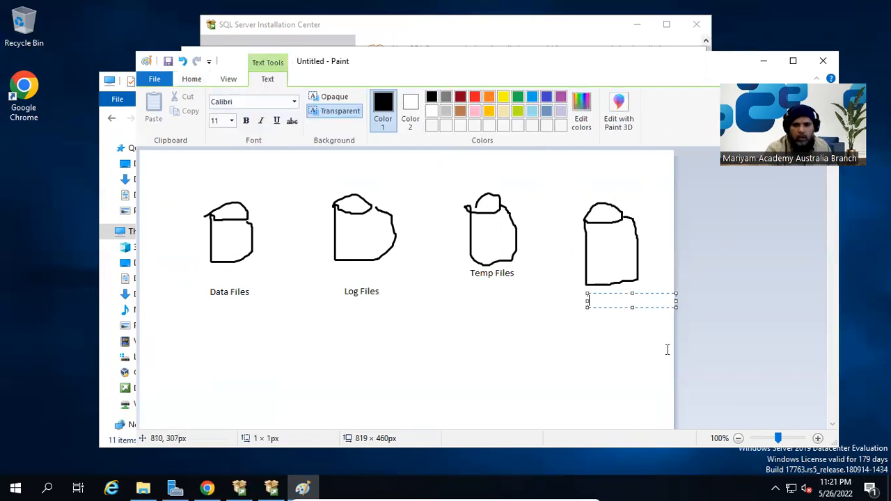
text(SQ)
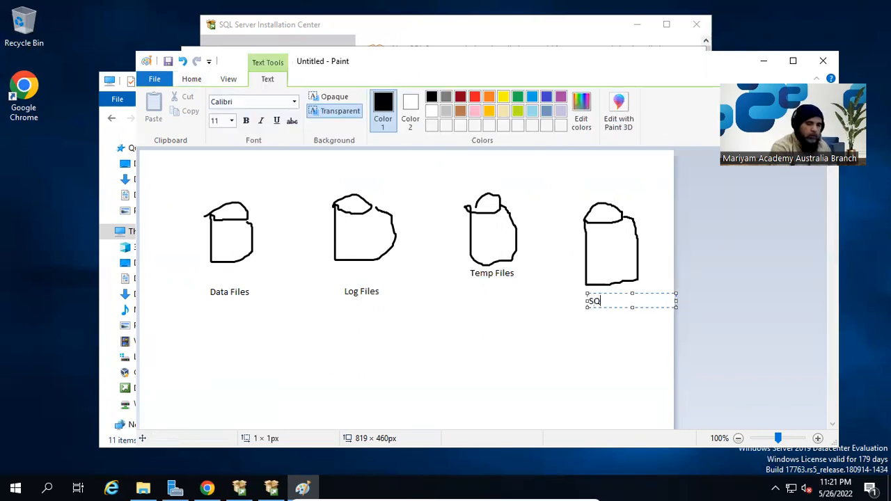
text(L Binary Files)
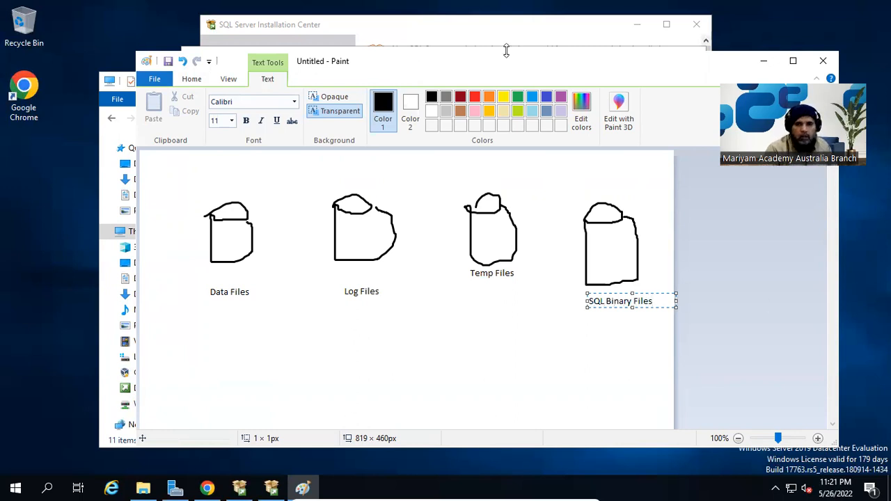
click(394, 236)
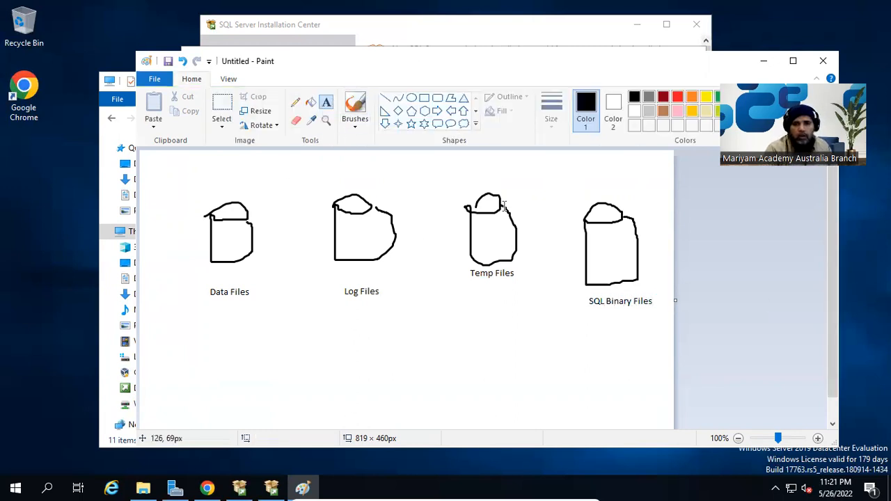
Draw three near-vertical straight lines separating the four disks, the last one about 29 × 207 px.
click(385, 97)
drag(294, 180, 302, 297)
drag(413, 193, 435, 317)
drag(550, 192, 569, 326)
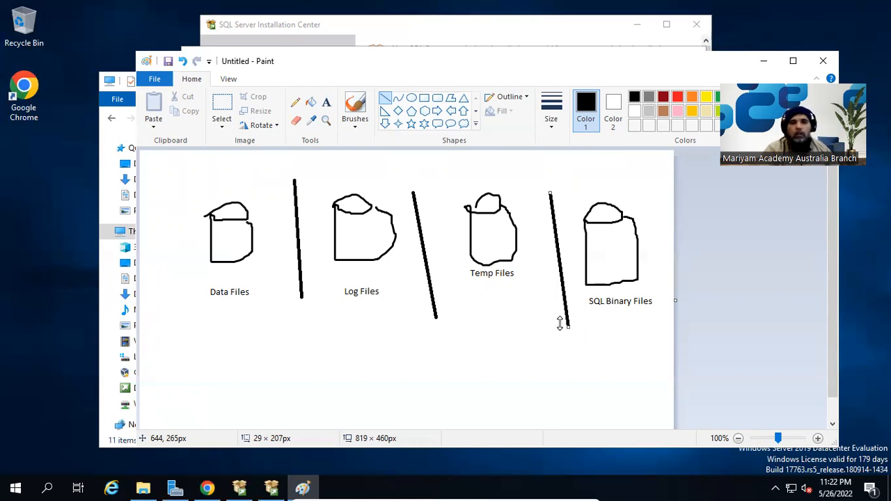
Maximize the Paint window and add the text "D Drive" below the Data Files label.
double_click(607, 55)
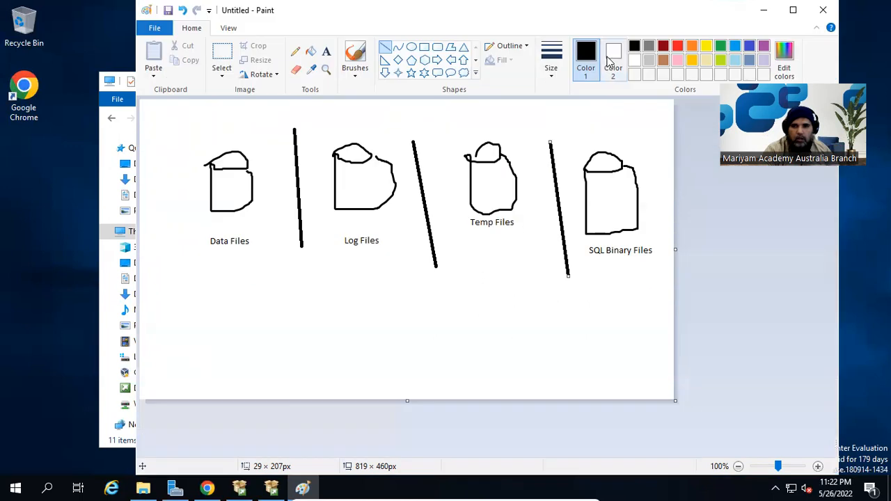
click(793, 12)
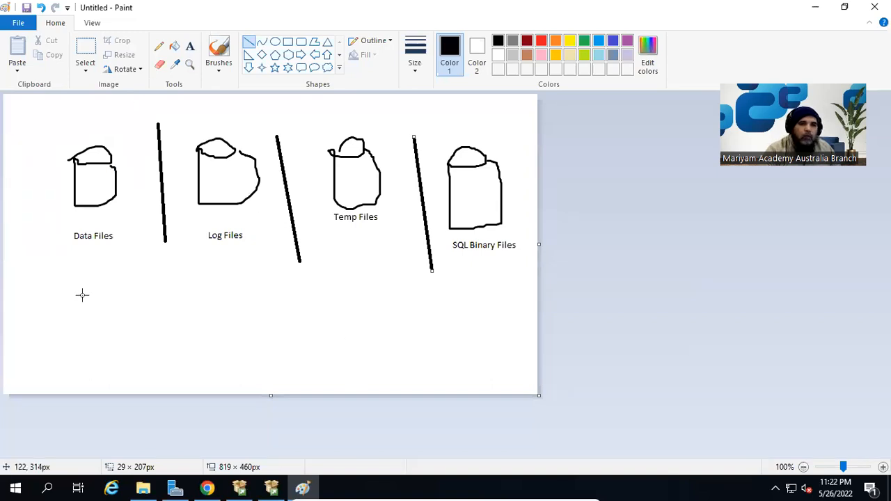
click(189, 46)
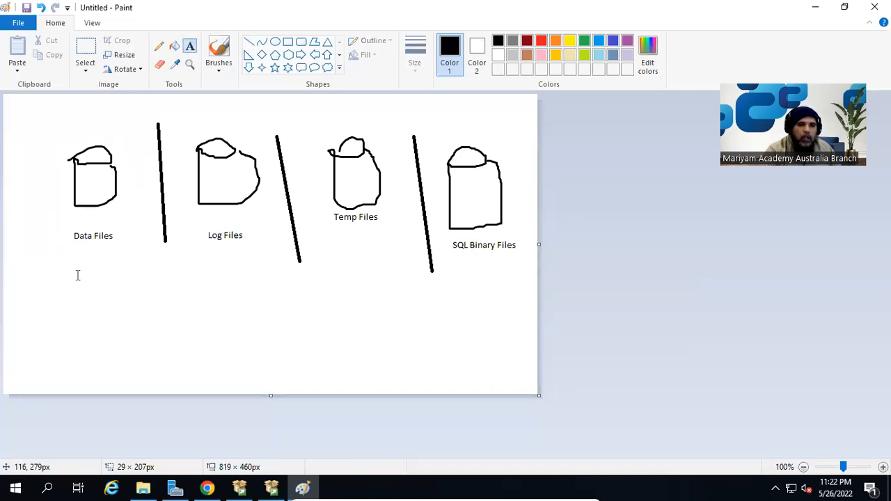
click(69, 268)
text(D Drive)
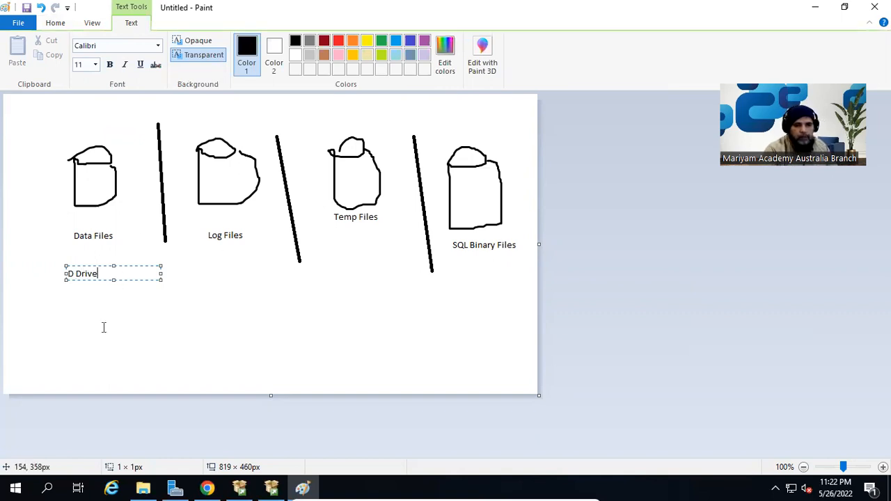
click(48, 302)
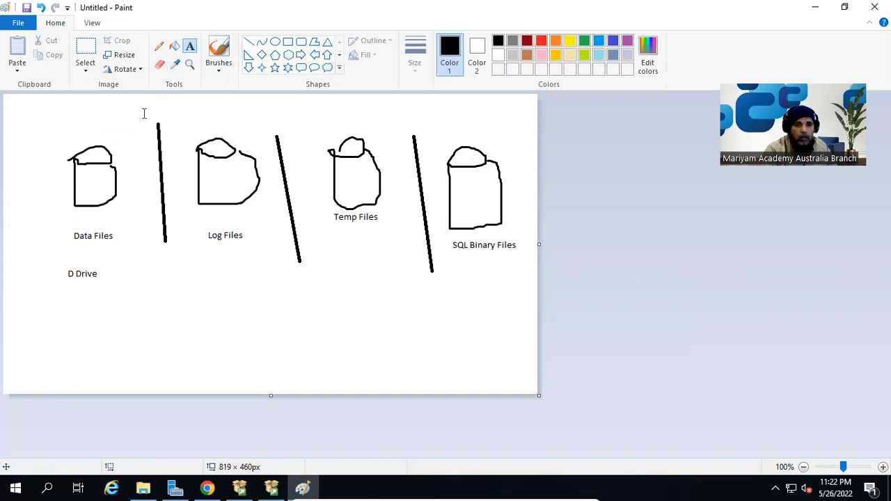
Add the note "C Drive is containg Operating System Files" below the D Drive text, widening its text box to fit two lines.
click(80, 317)
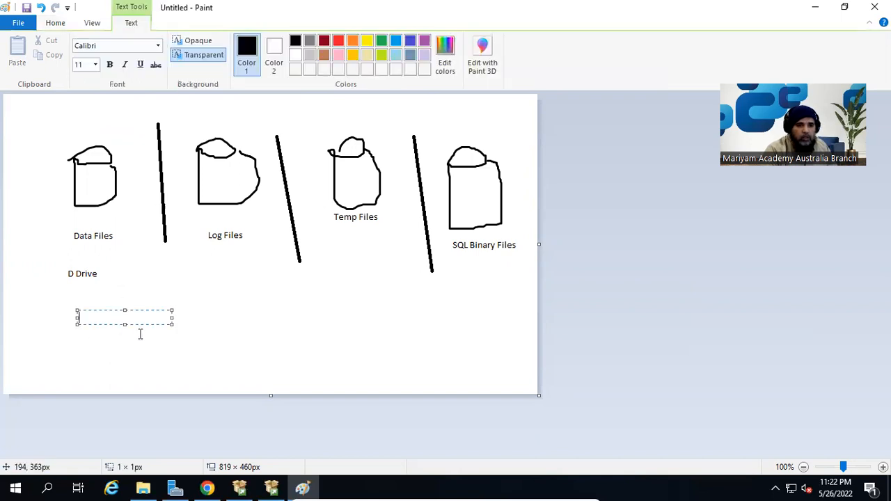
text(C Dri)
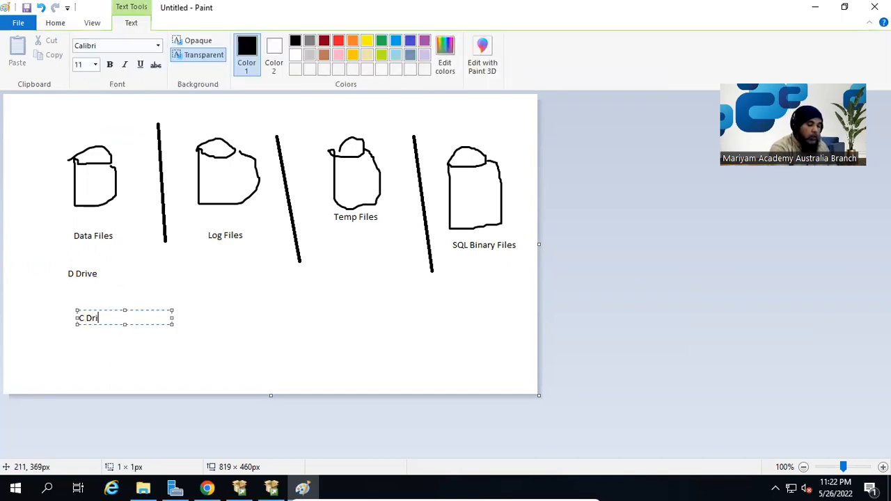
text(ve is containg)
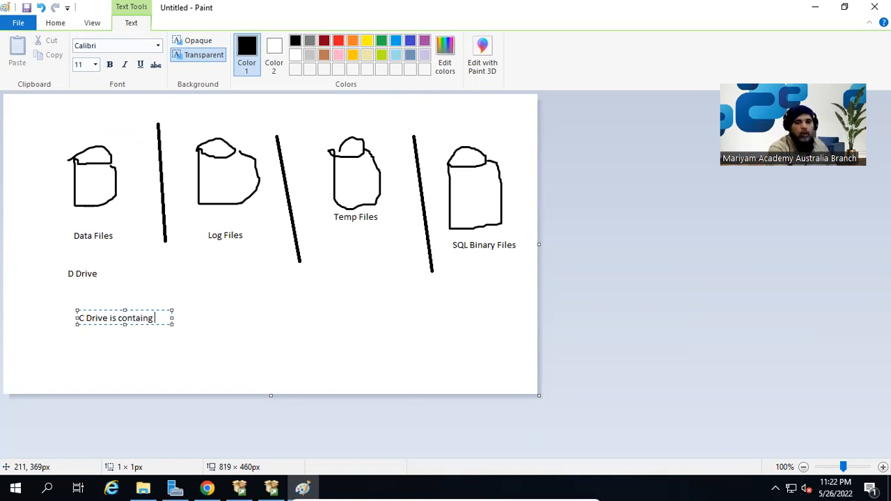
text( Operating System Files)
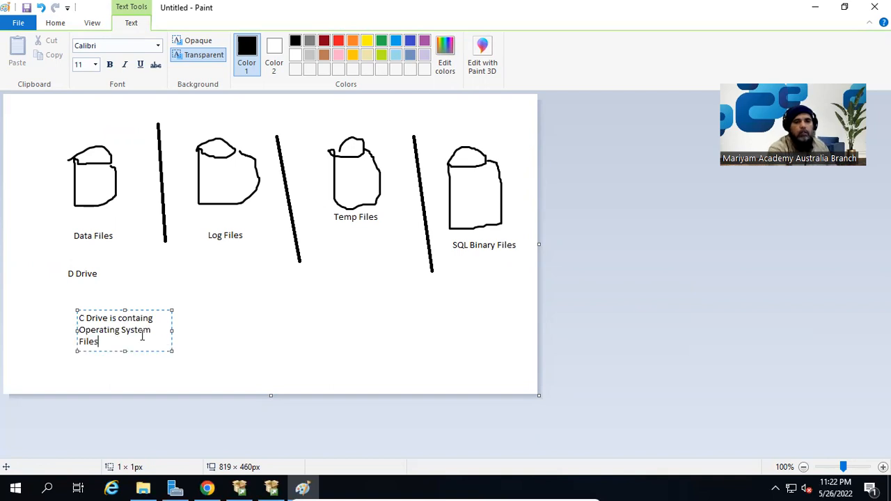
drag(172, 330, 222, 335)
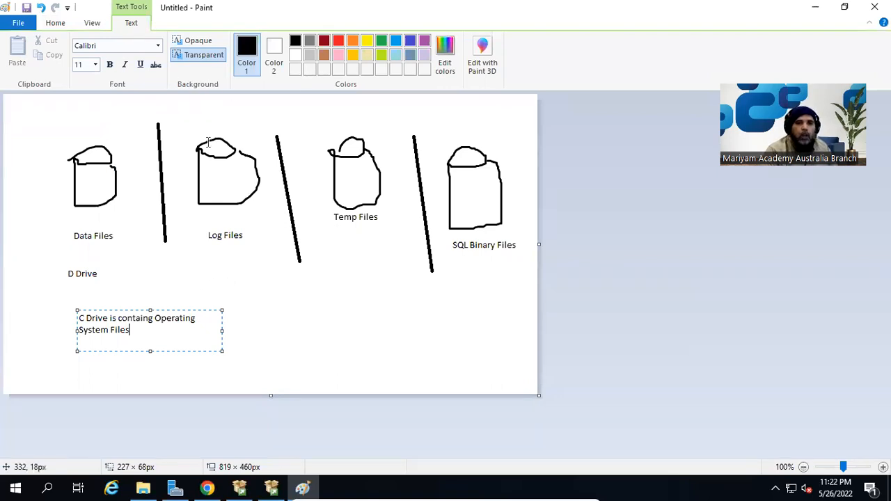
Add the text "L Drive is storing log files" below the Log Files label.
click(204, 269)
click(201, 261)
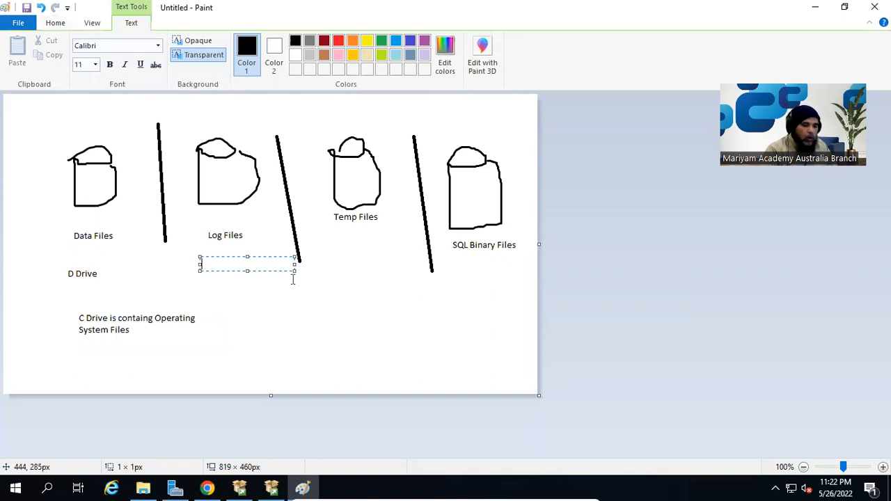
text(L Drive is )
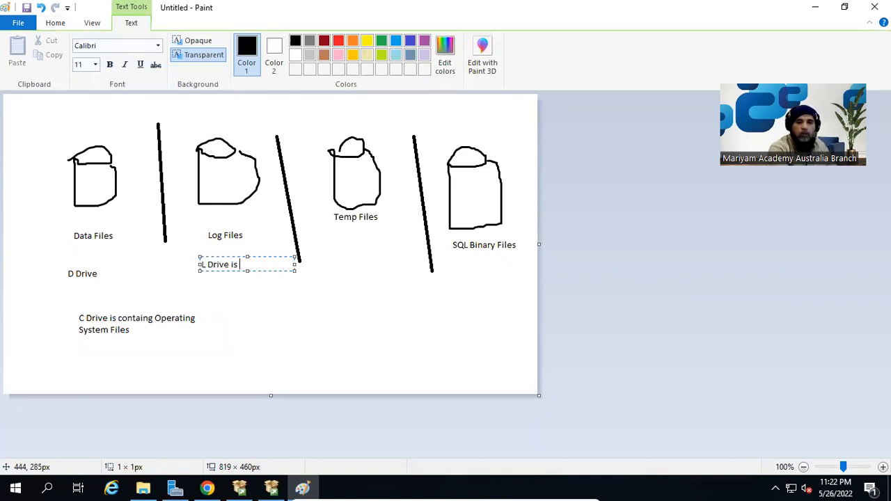
text(storing log files)
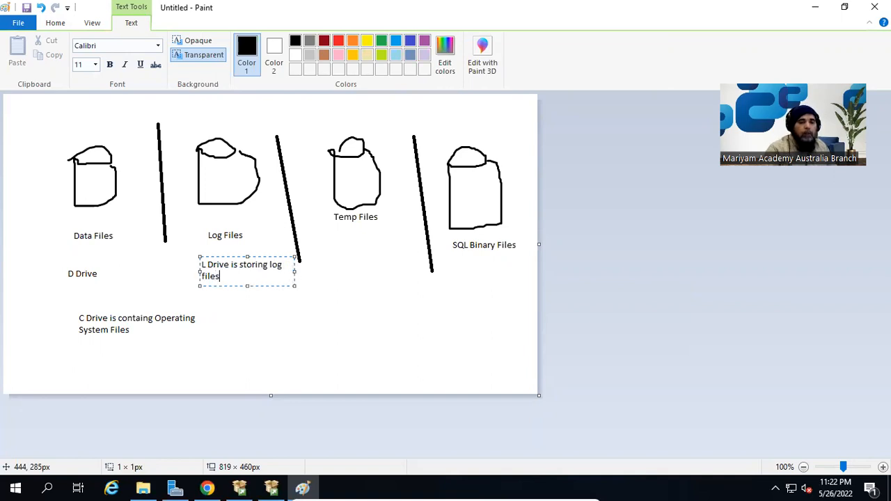
Add the text "T Drive will store the TempDB files" below the Temp Files label.
click(332, 257)
click(331, 261)
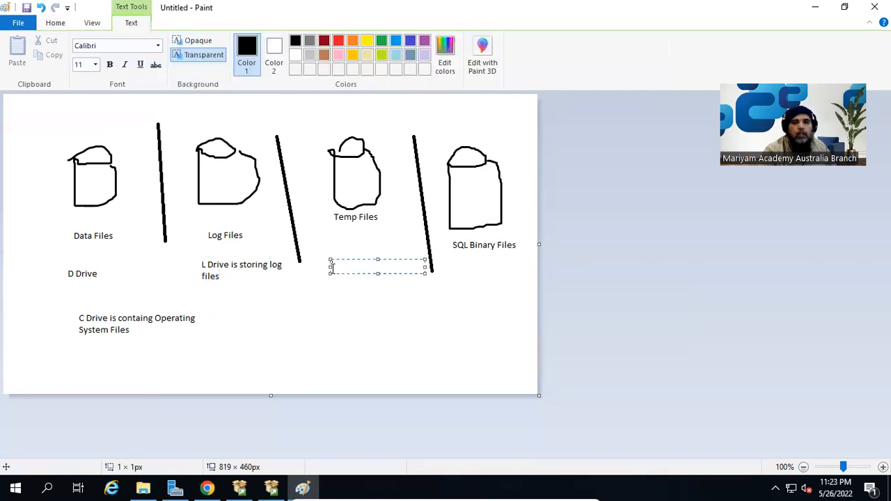
text(T Drive will store the )
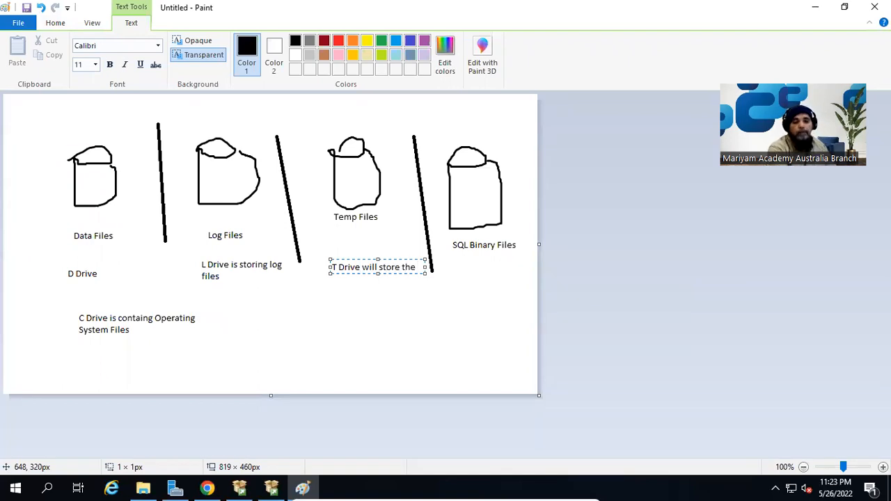
text(Tmp)
key(BackSpace)
key(BackSpace)
key(BackSpace)
text(Te)
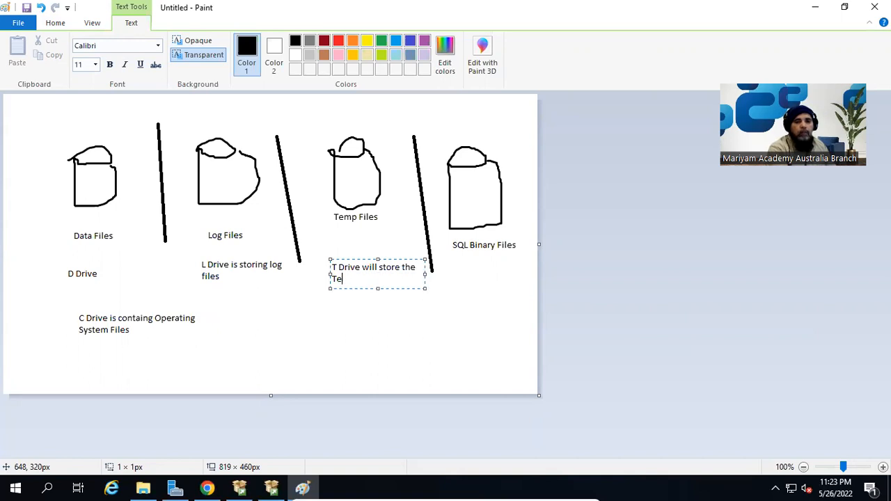
text(mpDB files)
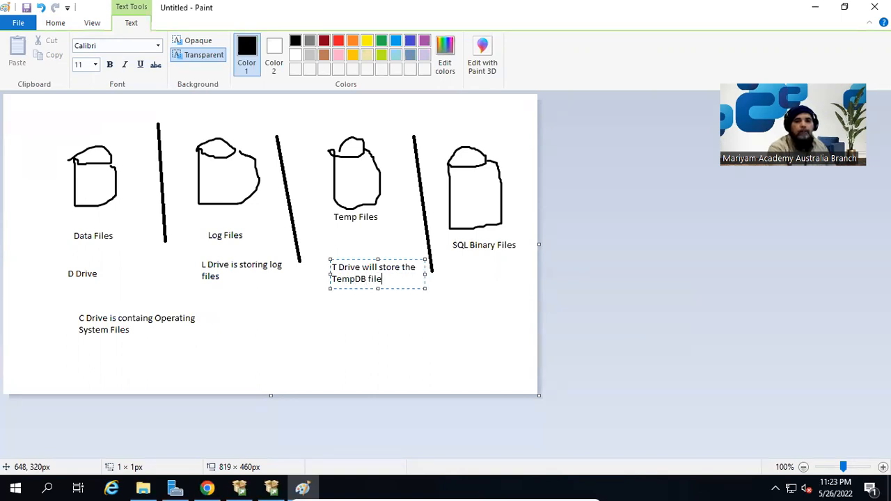
Add the text "E Drive will store SQL Server Binaries" below the SQL Binary Files label.
click(451, 272)
click(454, 258)
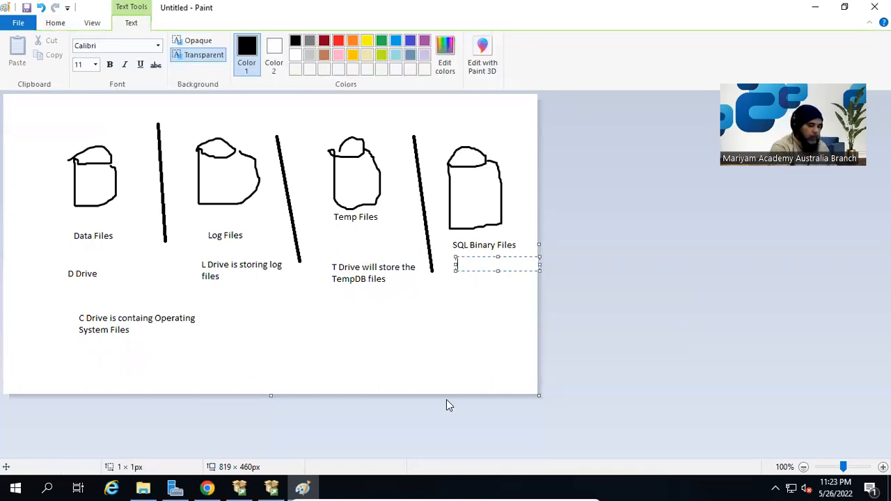
text(E)
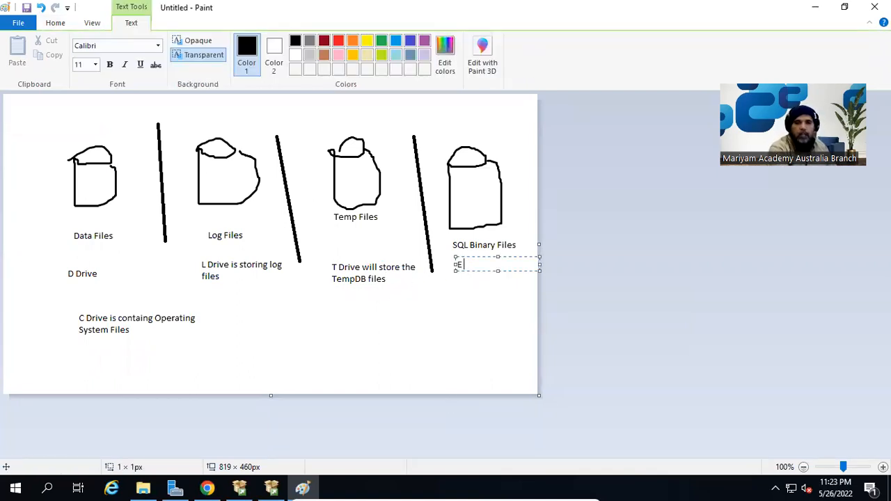
text( Drive will st)
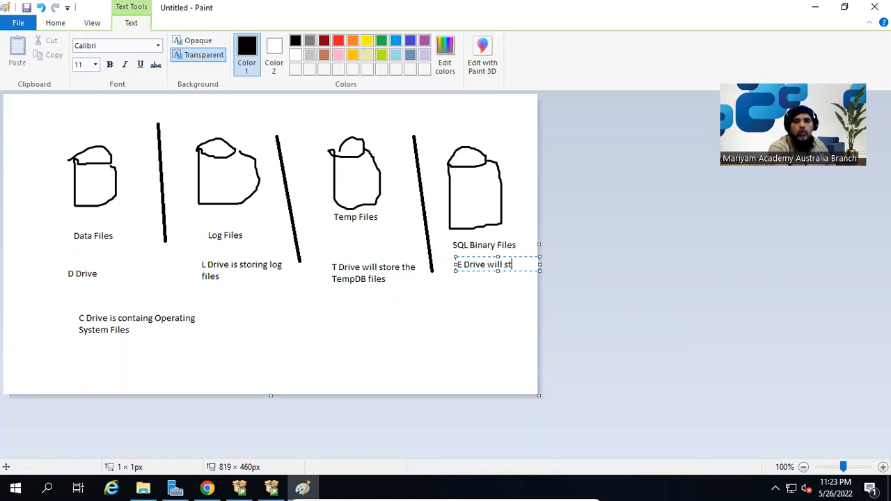
text(ore SQL)
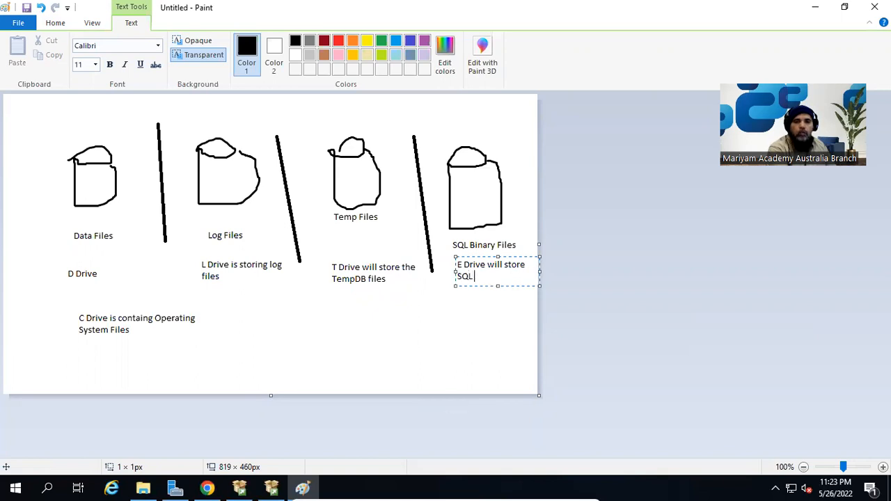
text( Server Binaries)
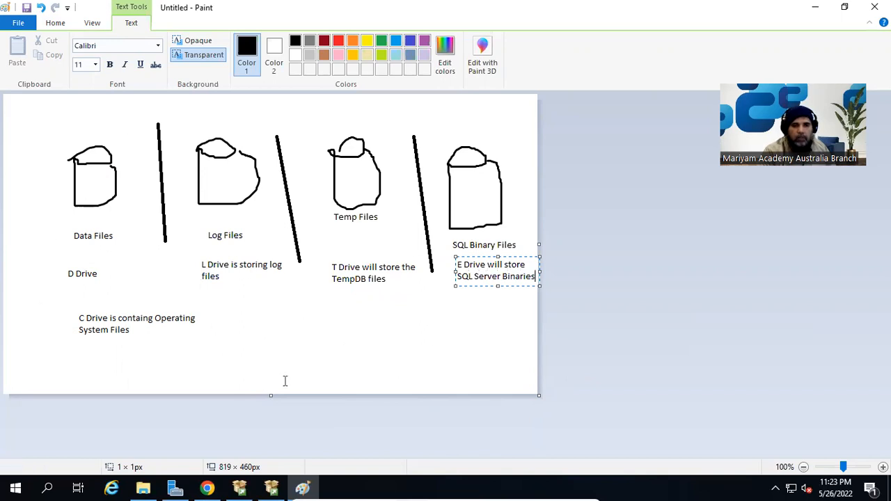
click(414, 327)
Switch to SQL Server 2019 Setup, continue from Install Rules to Feature Selection, and enlarge the setup window.
click(273, 488)
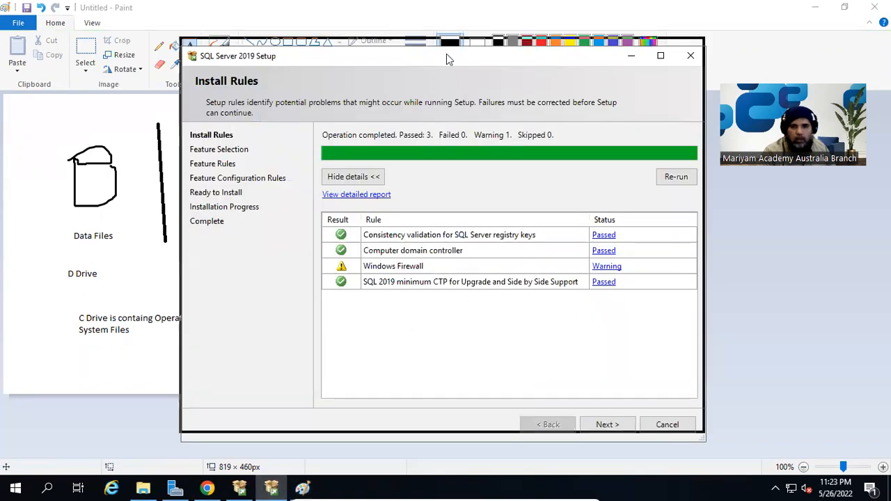
drag(446, 54, 443, 43)
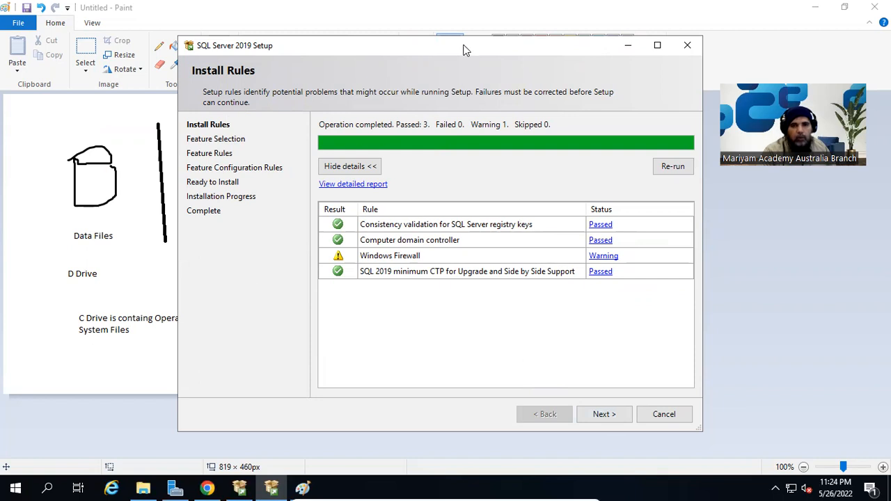
click(600, 414)
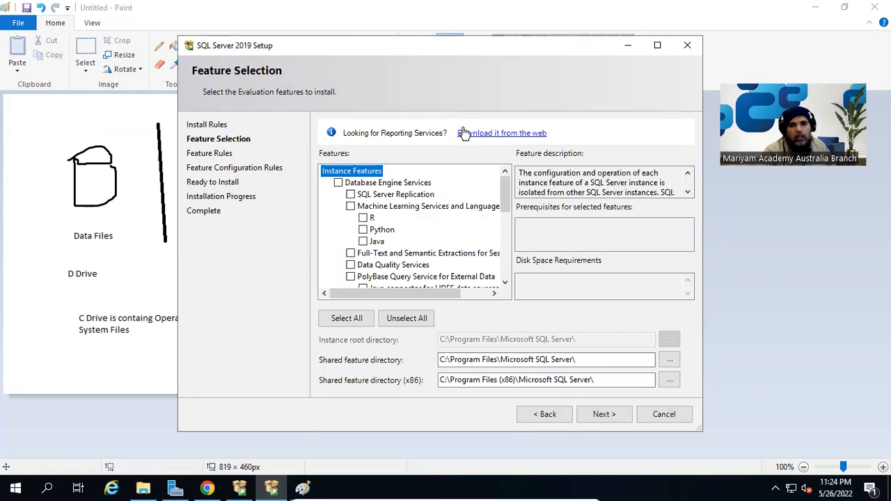
drag(474, 51, 466, 31)
drag(692, 410, 719, 471)
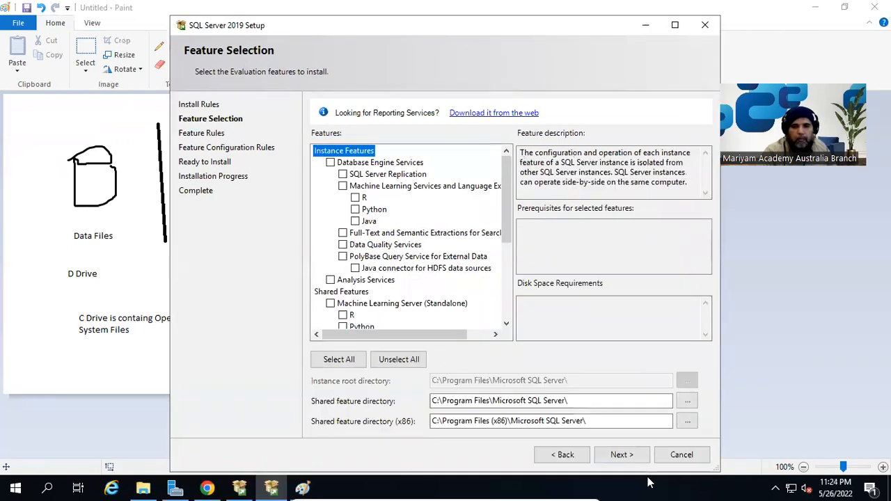
Examine the available instance and shared features and the shared feature directory, comparing its drive with the drive layout sketched in Paint.
scroll(456, 219, down, 5)
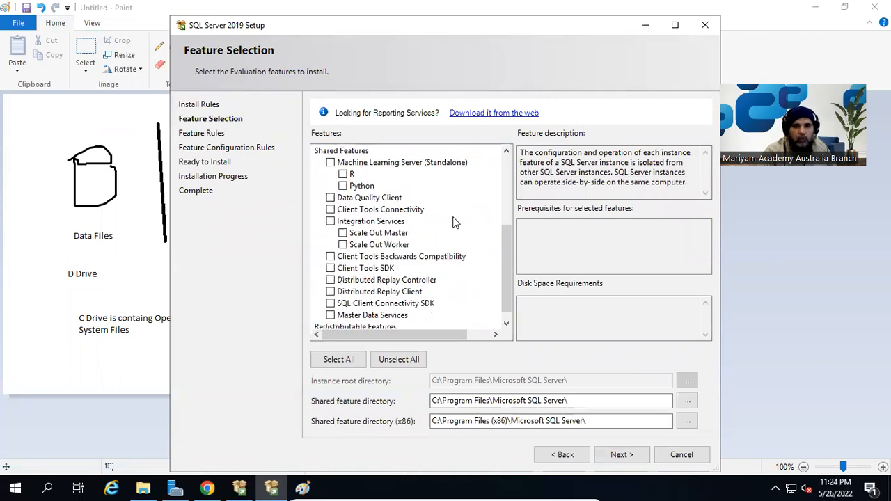
scroll(460, 282, up, 5)
scroll(476, 299, down, 5)
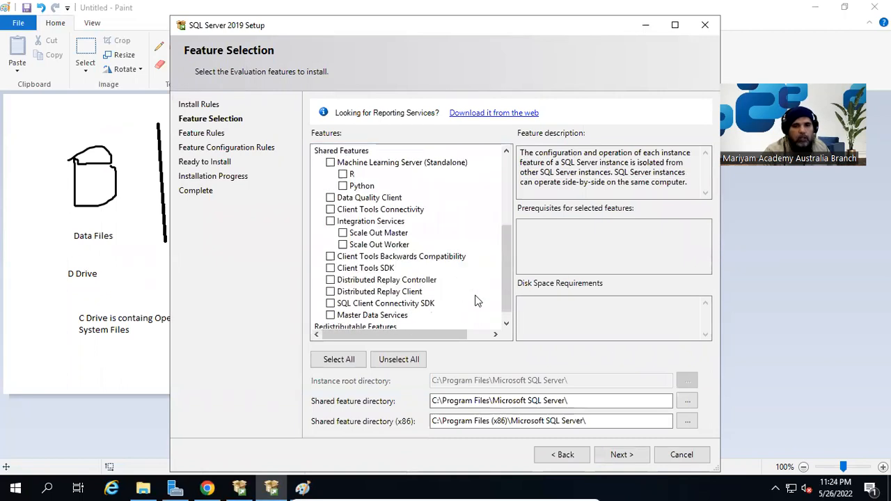
scroll(478, 301, up, 5)
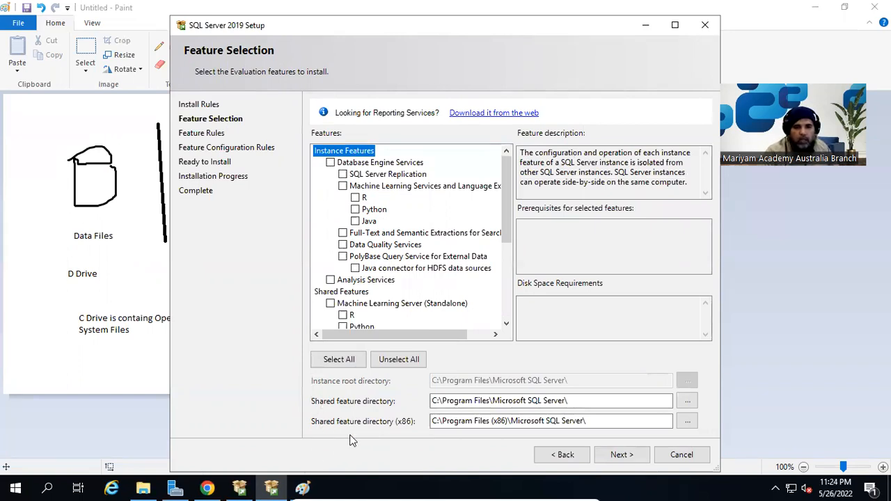
click(489, 400)
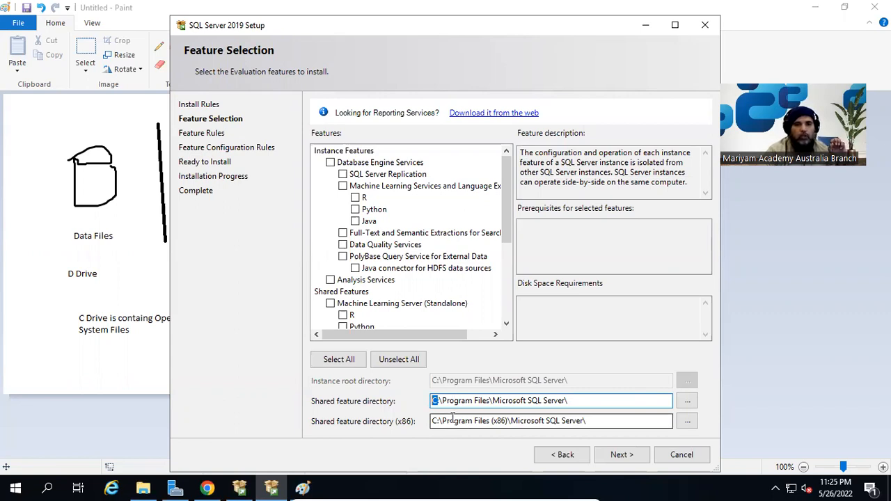
click(440, 407)
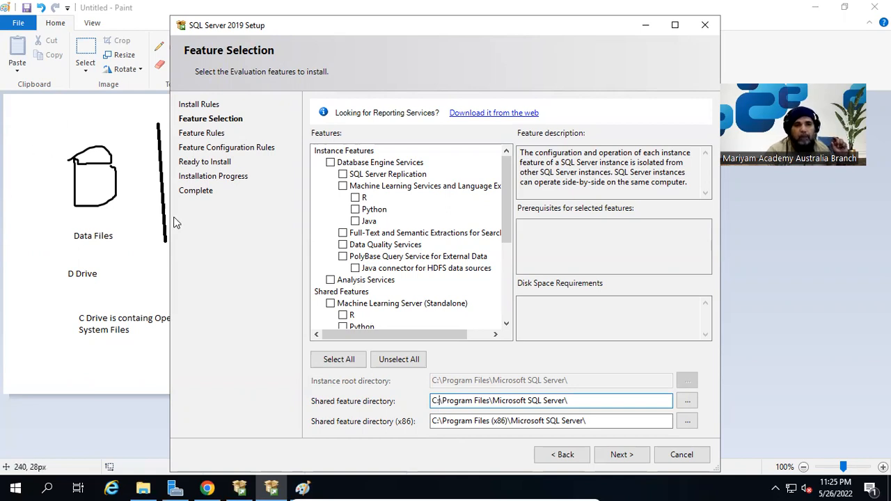
click(141, 9)
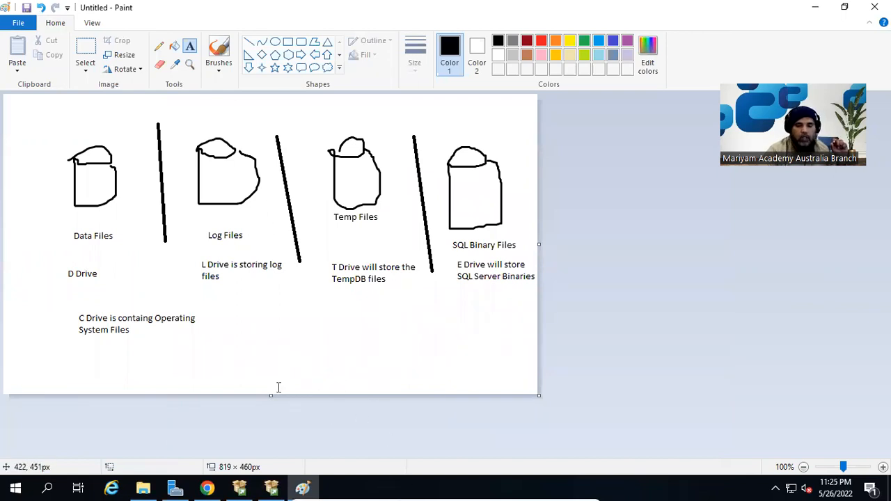
click(272, 489)
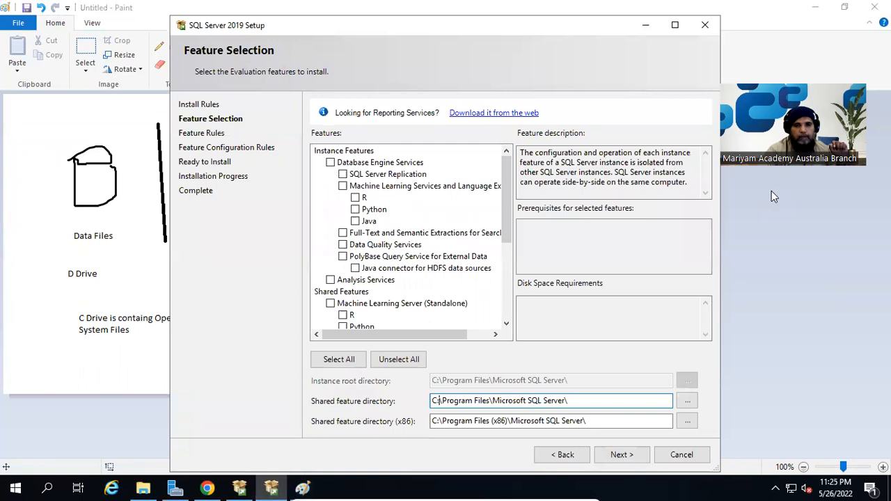
Select Database Engine Services as an instance feature to install.
click(330, 162)
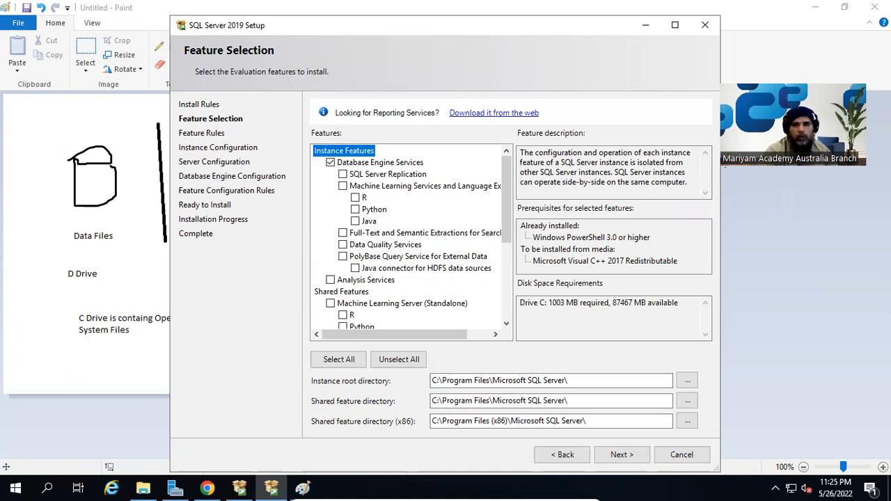
Widen the setup window and select Python under Machine Learning Services and Language Extensions, plus Data Quality Services.
drag(720, 165, 816, 165)
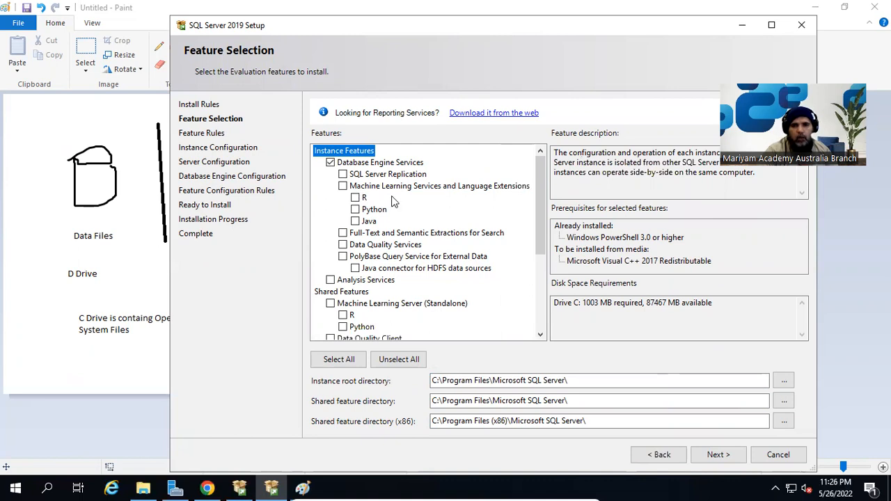
click(437, 188)
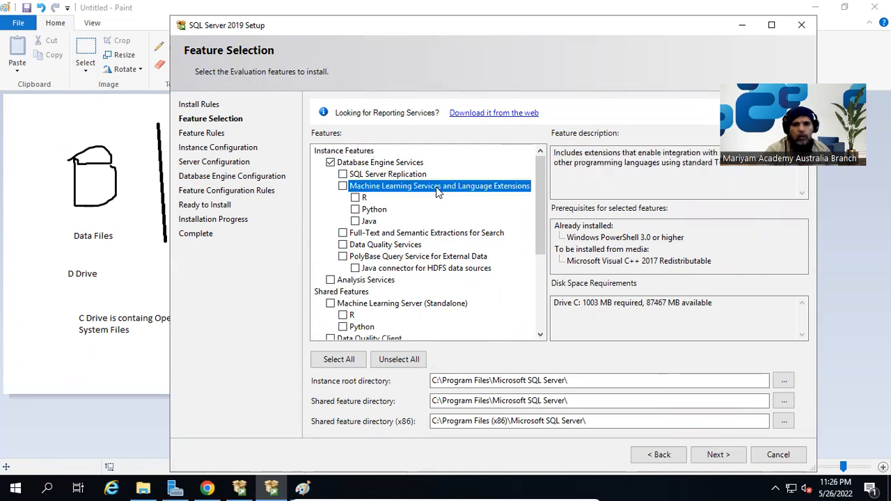
click(355, 209)
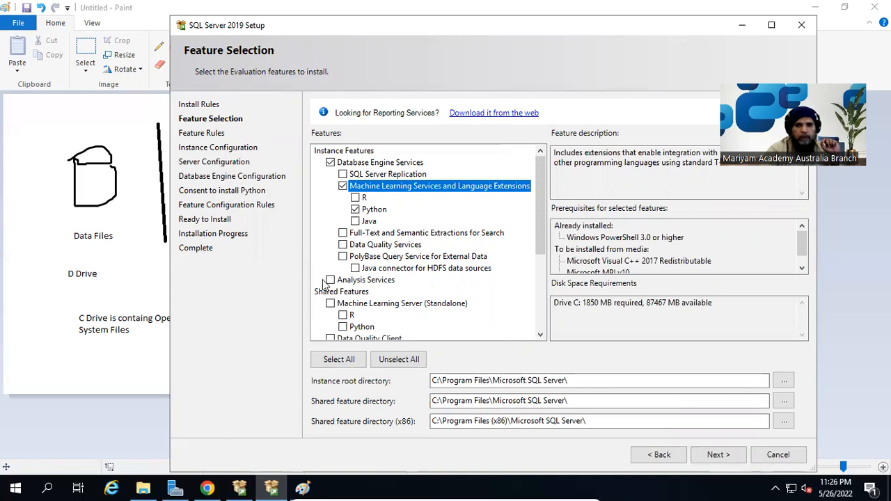
click(343, 246)
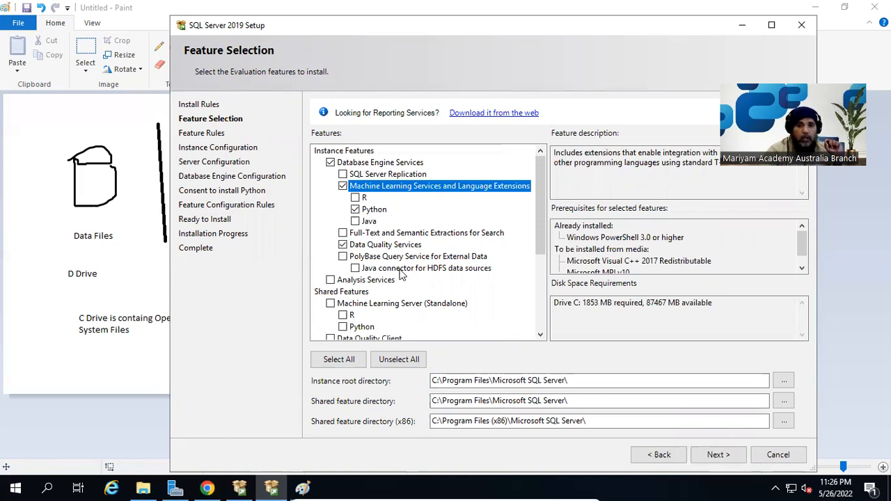
Select Data Quality Client, Client Tools Connectivity and Integration Services among the shared features.
scroll(333, 289, down, 1)
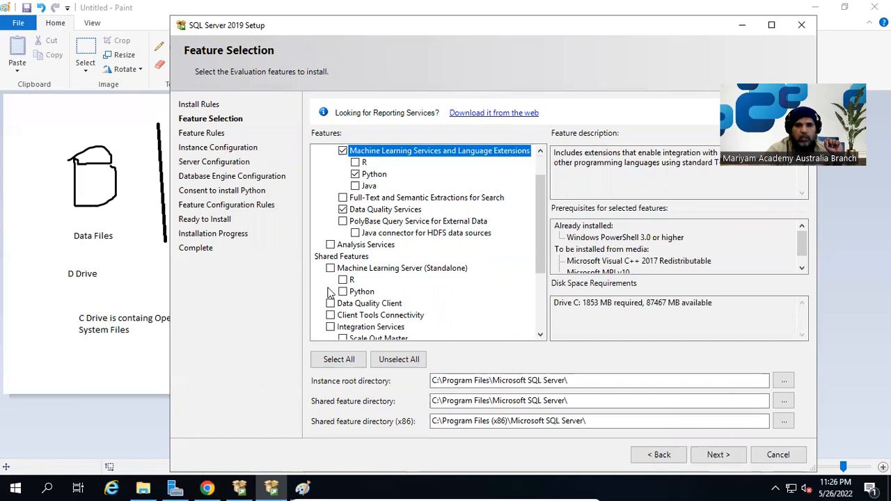
scroll(331, 293, down, 1)
scroll(330, 293, down, 1)
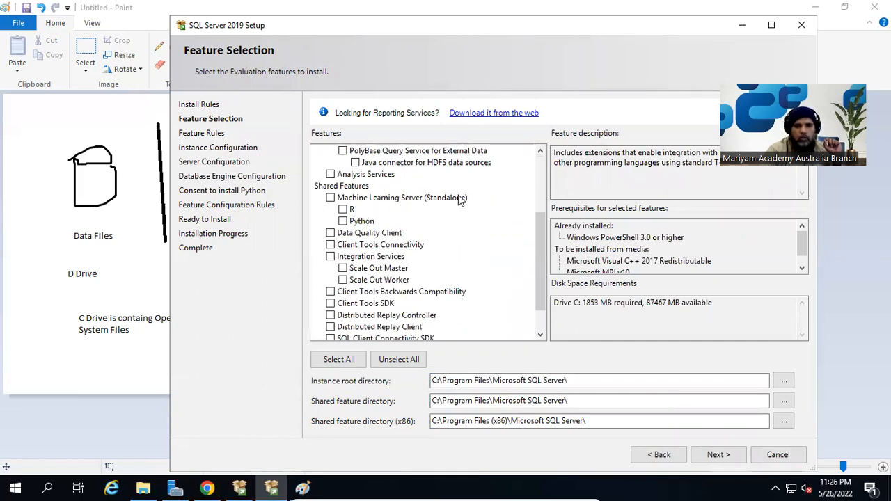
click(330, 233)
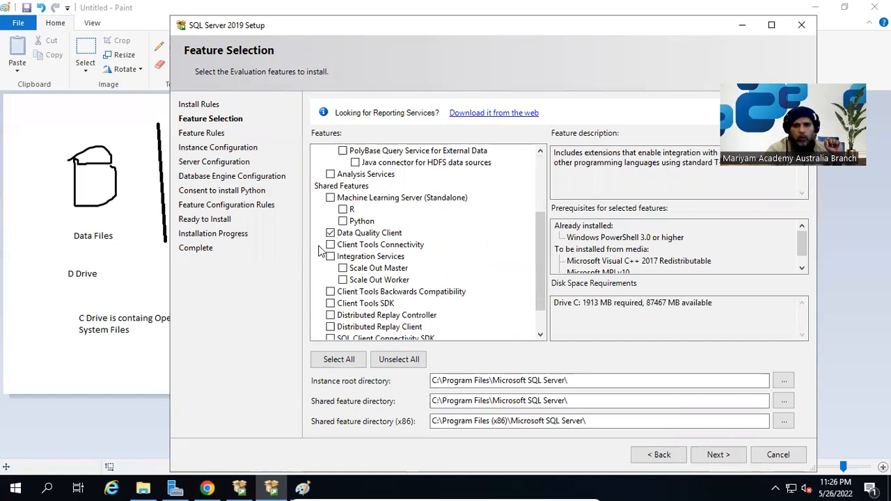
click(330, 244)
click(330, 257)
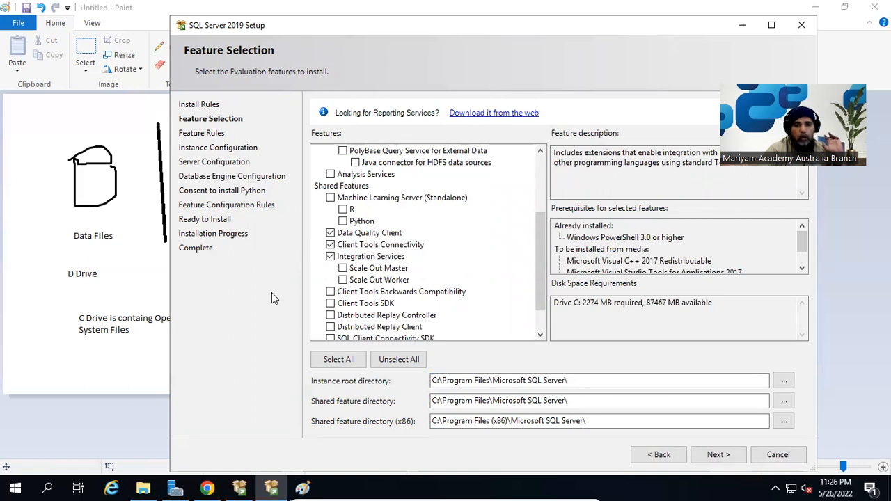
Select Client Tools Backwards Compatibility, Client Tools SDK, Master Data Services and SQL Client Connectivity SDK, and continue to Instance Configuration.
click(330, 292)
click(330, 304)
scroll(330, 313, down, 1)
click(331, 316)
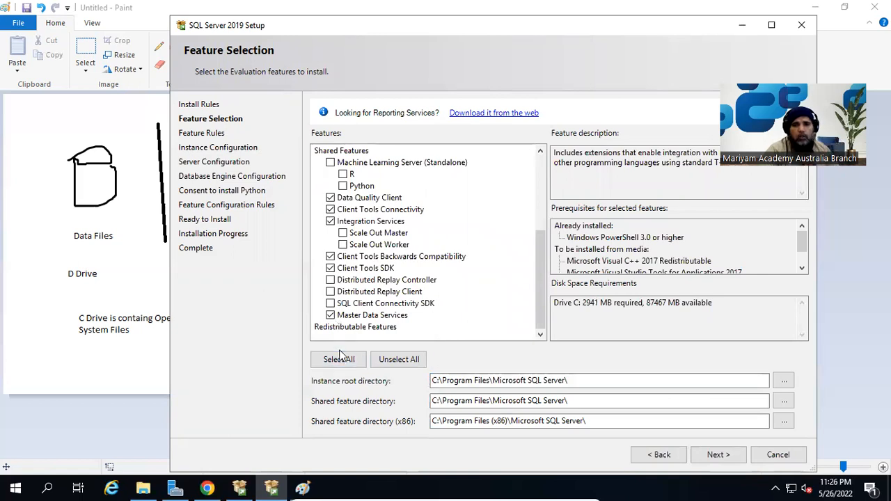
click(330, 304)
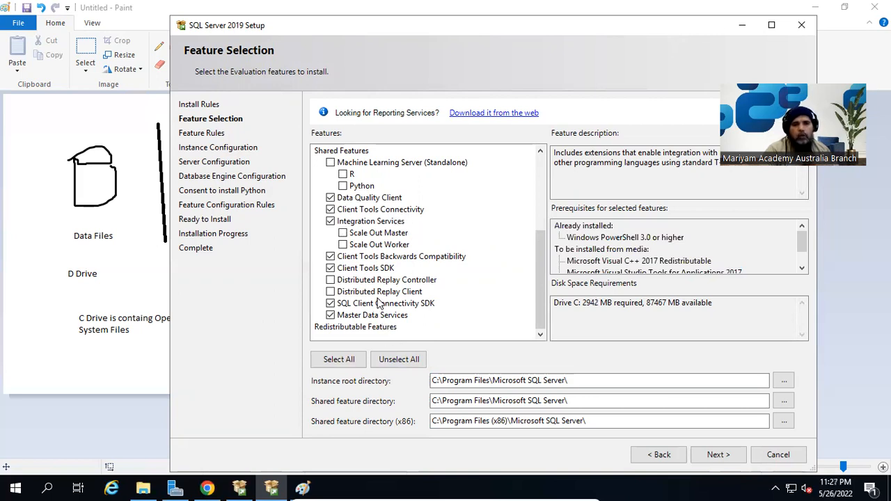
click(738, 455)
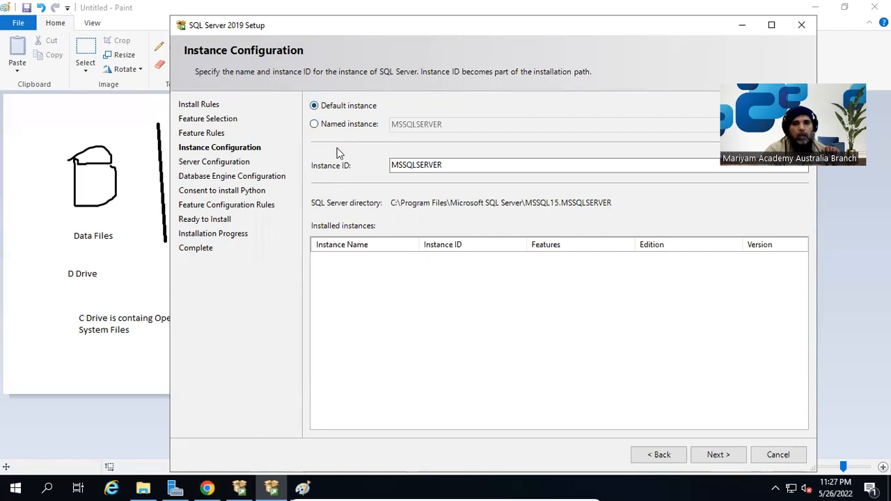
Choose the default instance rather than a named instance and continue to Server Configuration.
click(368, 130)
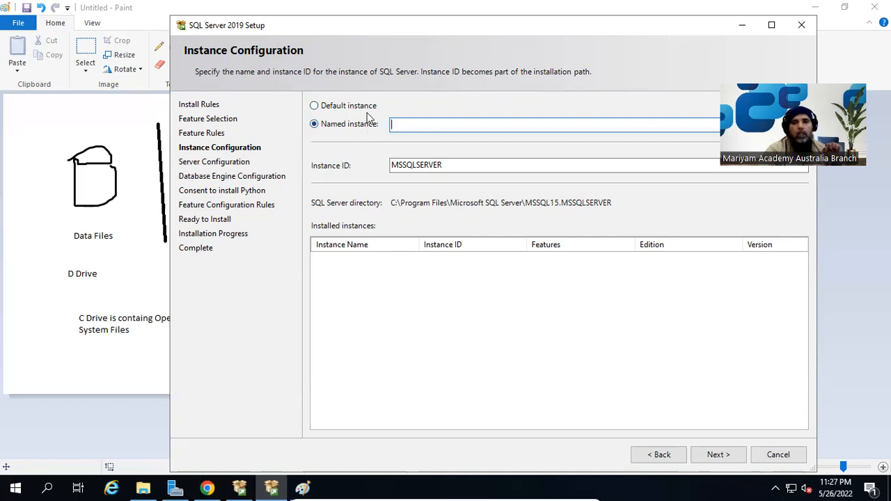
click(366, 112)
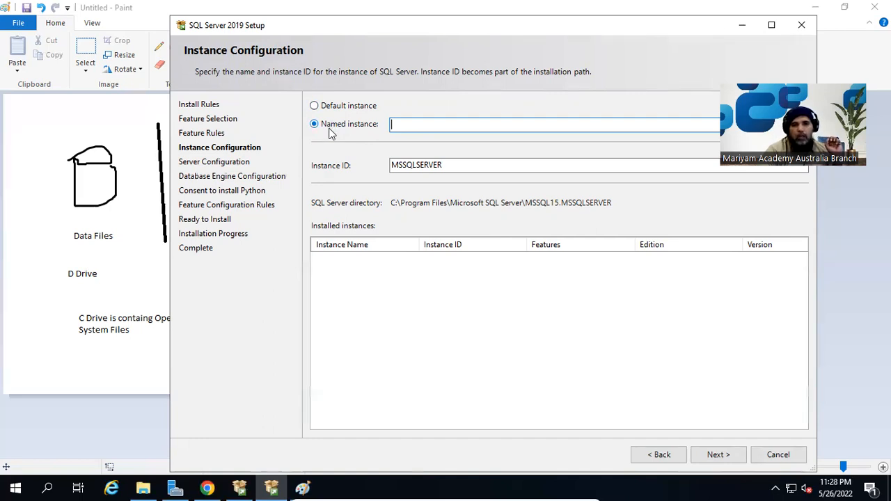
click(361, 110)
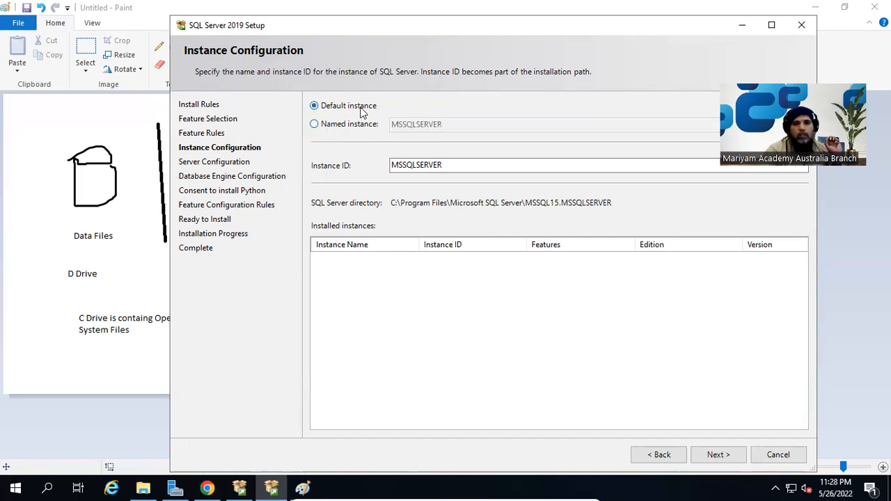
drag(473, 31, 414, 21)
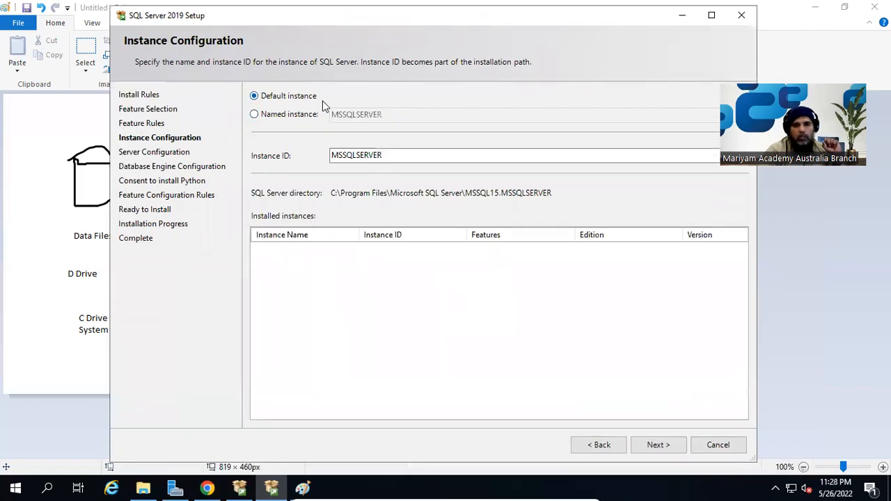
click(660, 445)
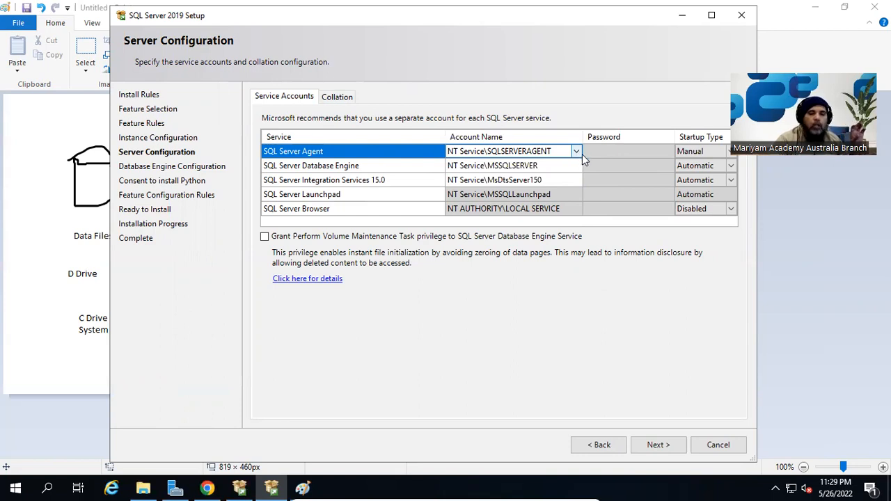
Examine the service accounts assigned to SQL Server Agent and SQL Server Database Engine.
click(583, 154)
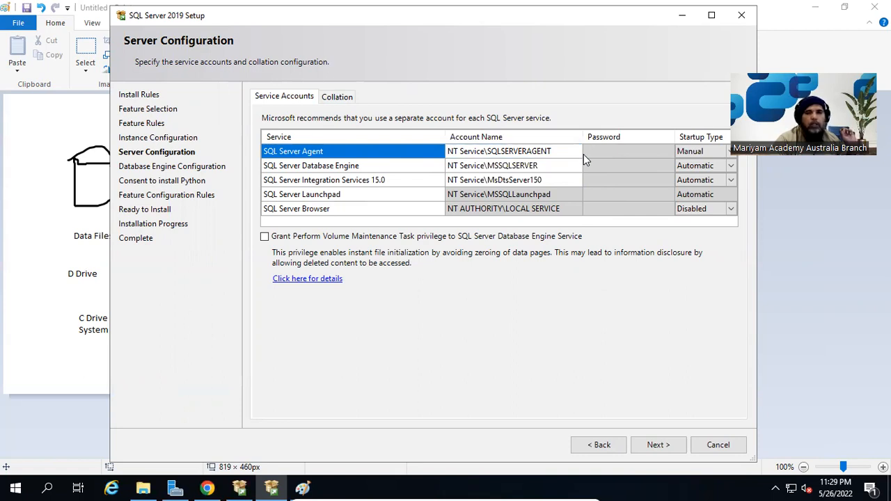
click(579, 154)
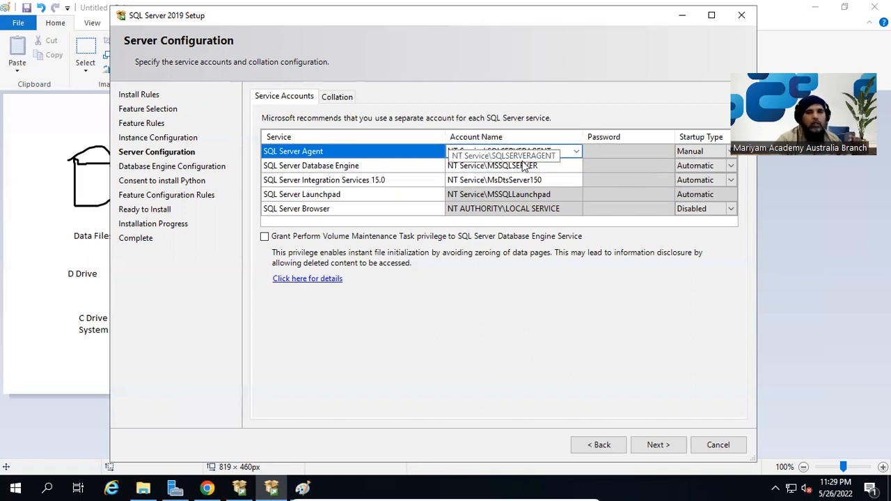
click(602, 150)
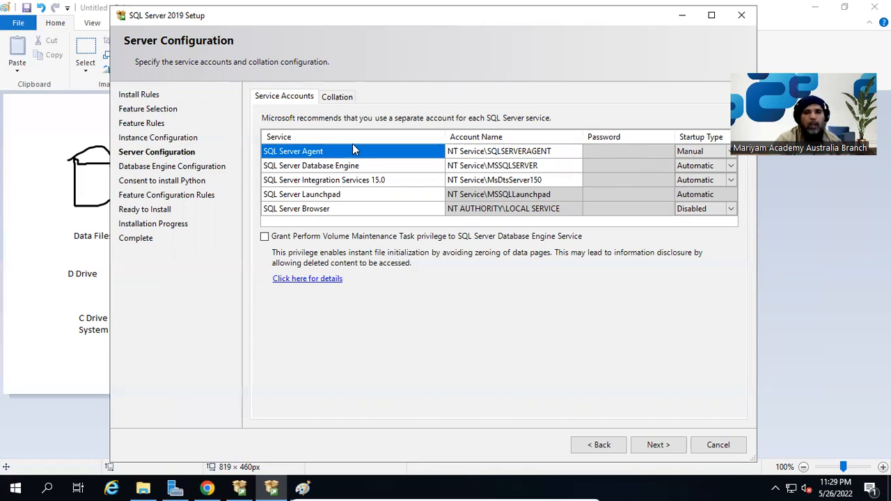
click(529, 152)
click(577, 151)
click(603, 159)
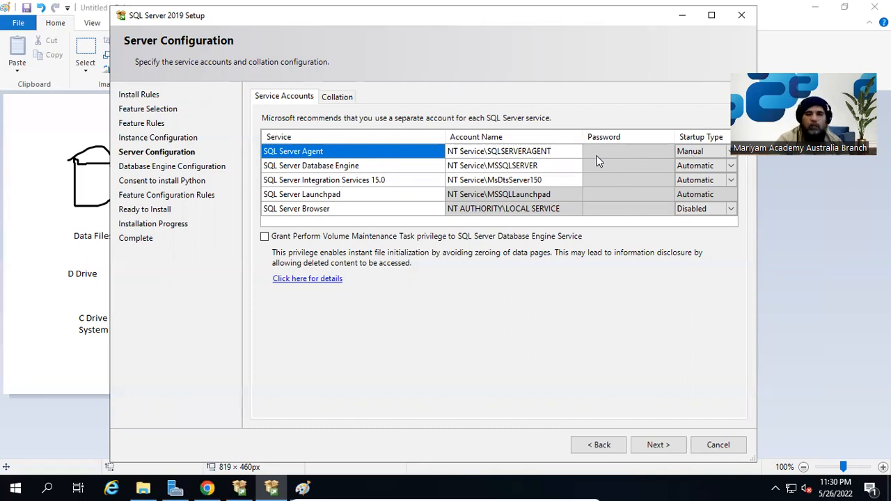
click(531, 152)
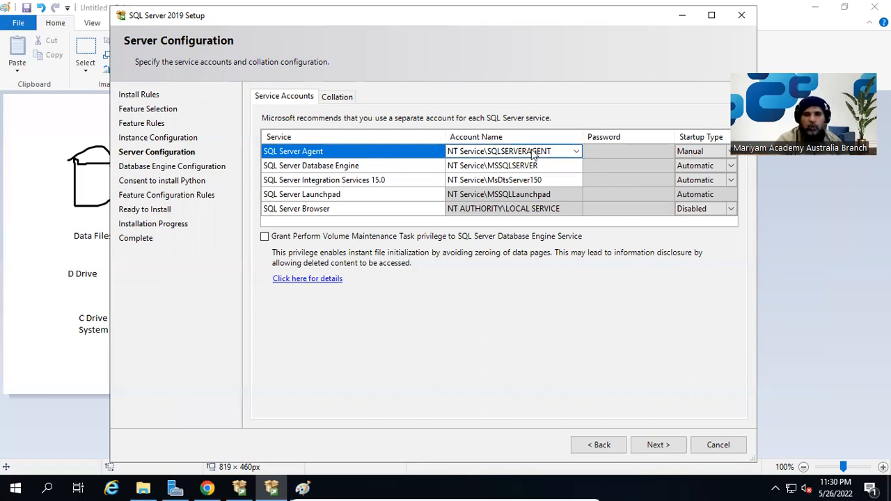
click(527, 166)
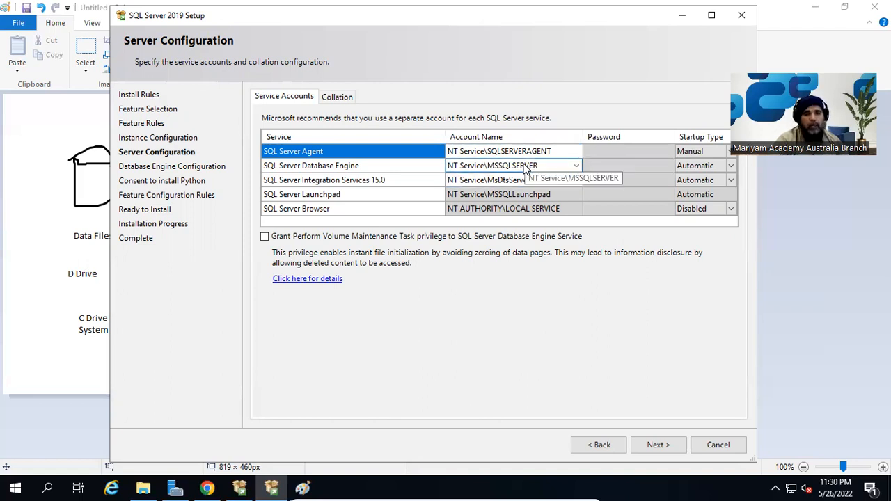
click(523, 151)
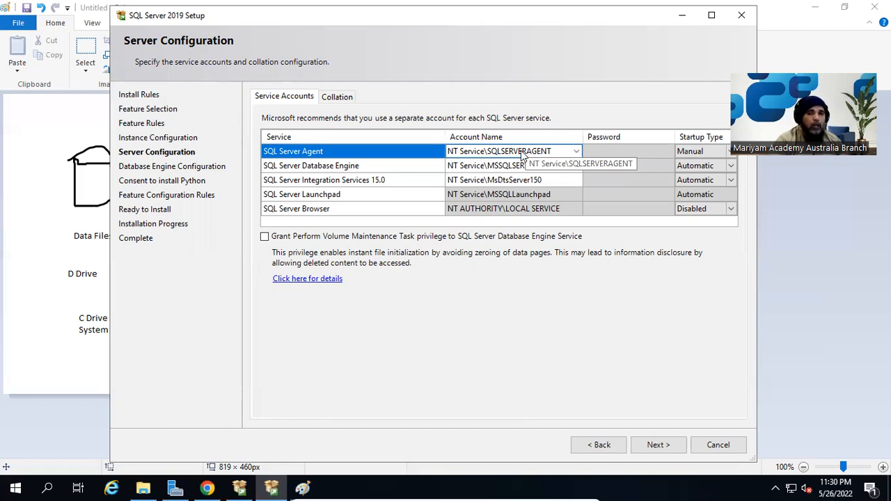
click(520, 165)
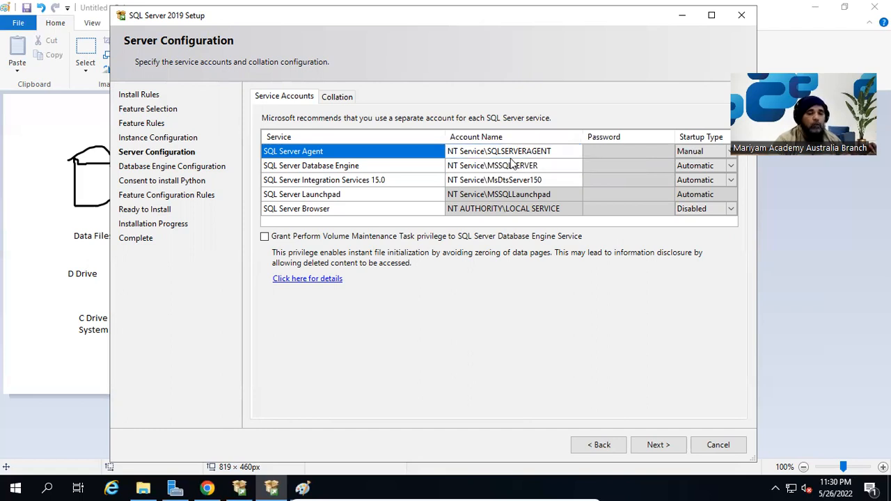
Review the Database Engine collation and browse the available SQL collations without changing the selection.
click(338, 103)
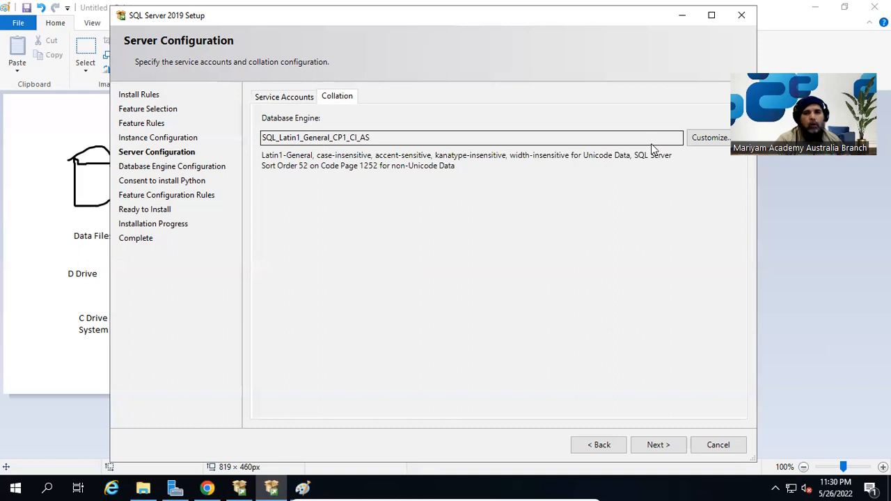
click(710, 137)
drag(664, 280, 676, 266)
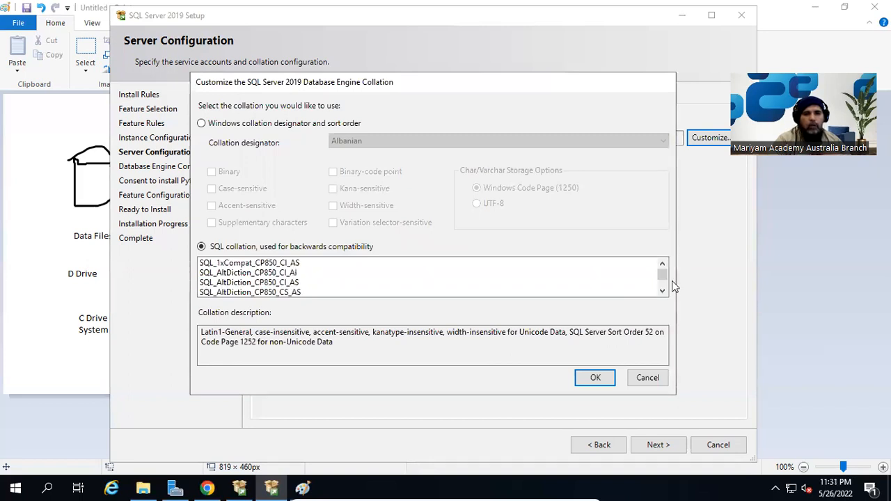
click(662, 292)
click(662, 291)
click(662, 292)
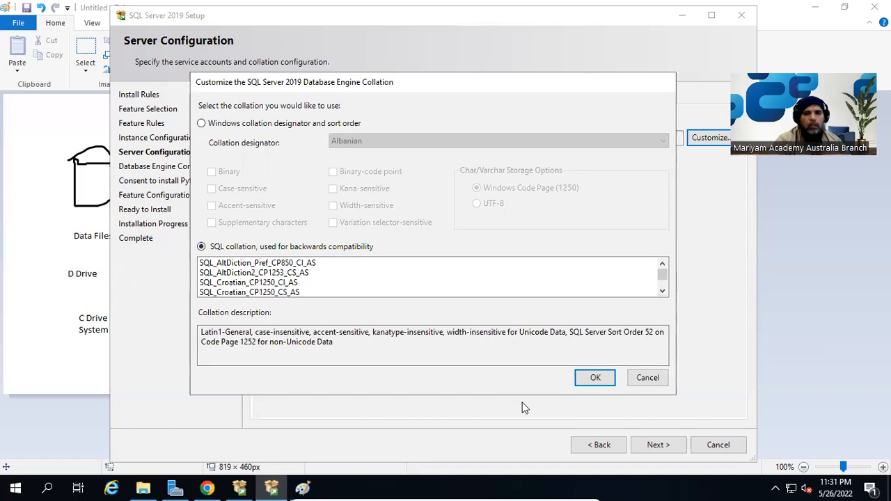
click(648, 382)
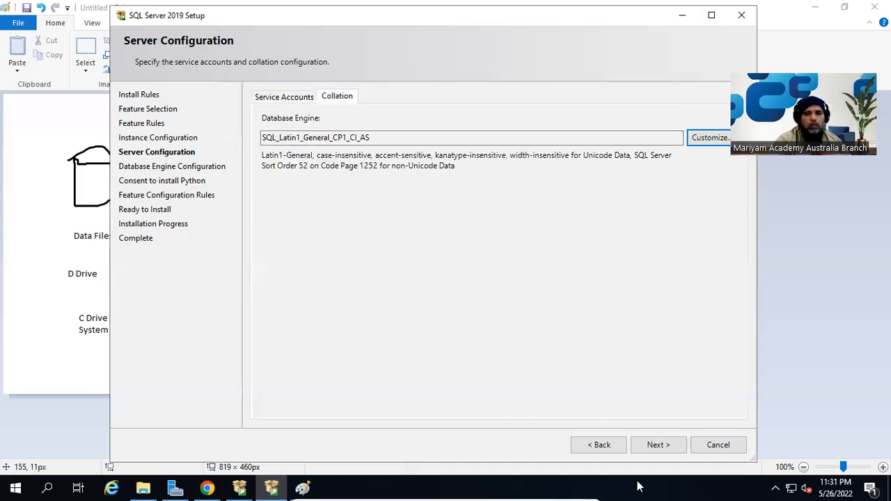
Continue to Database Engine Configuration and choose Mixed Mode authentication, entering and confirming the system administrator (sa) account password.
click(670, 445)
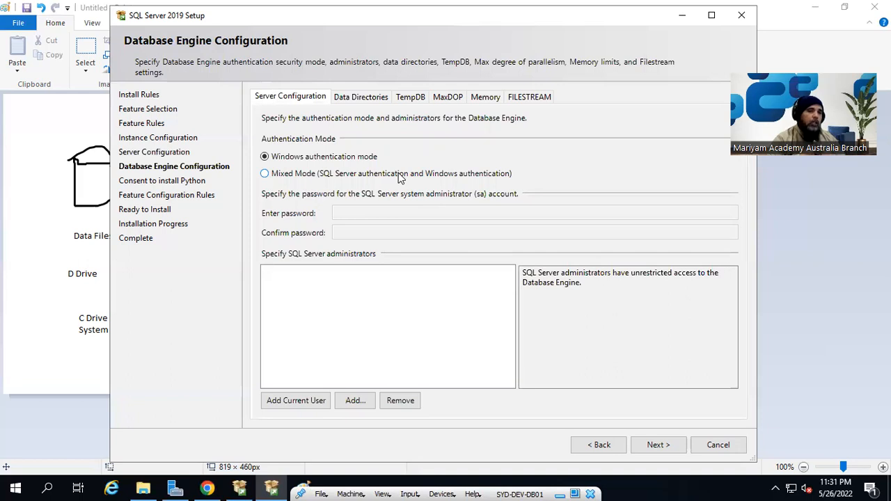
click(399, 177)
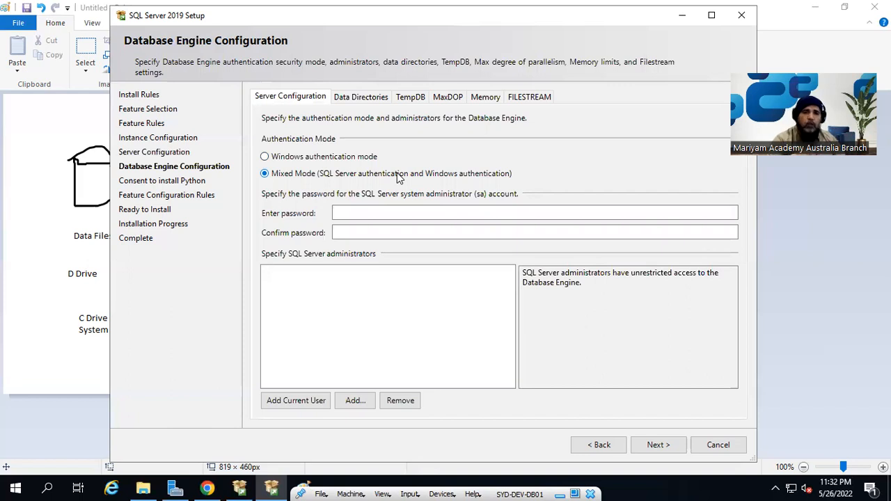
click(392, 213)
text(•••••••••••)
key(Tab)
text(••••)
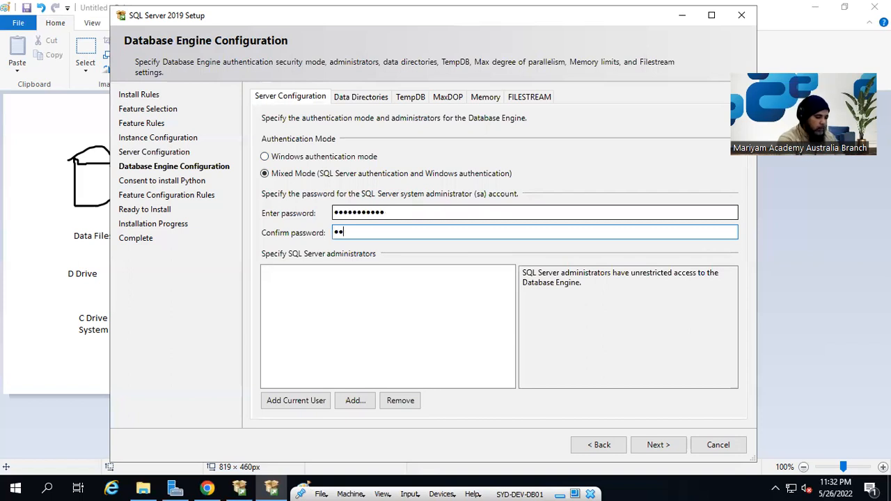
text(•••••••)
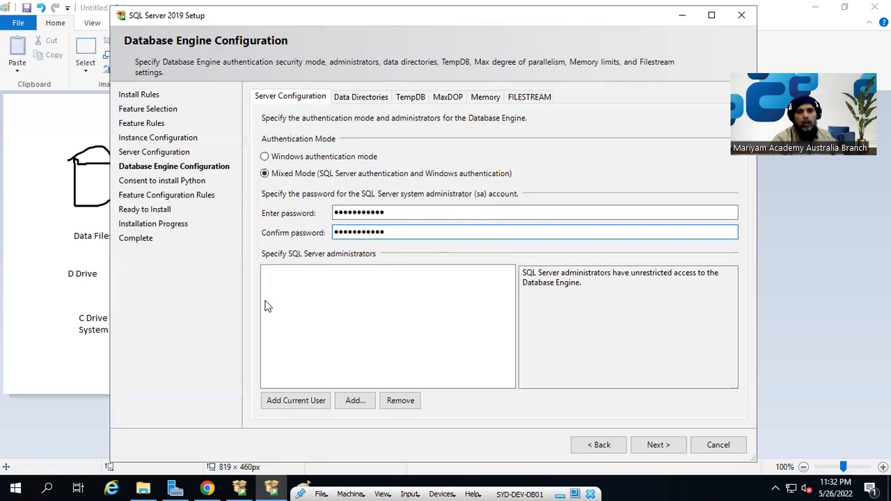
Add the current user as a SQL Server administrator and open the data directory settings beside the Paint sketch.
click(323, 401)
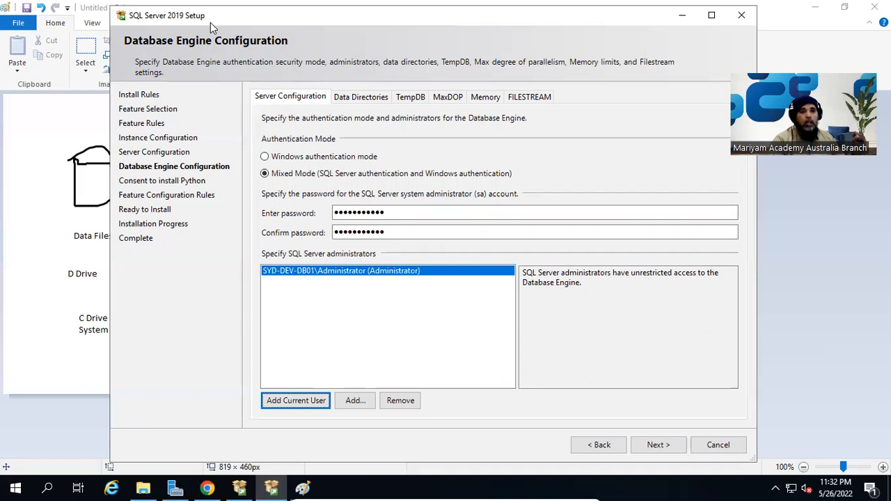
click(371, 102)
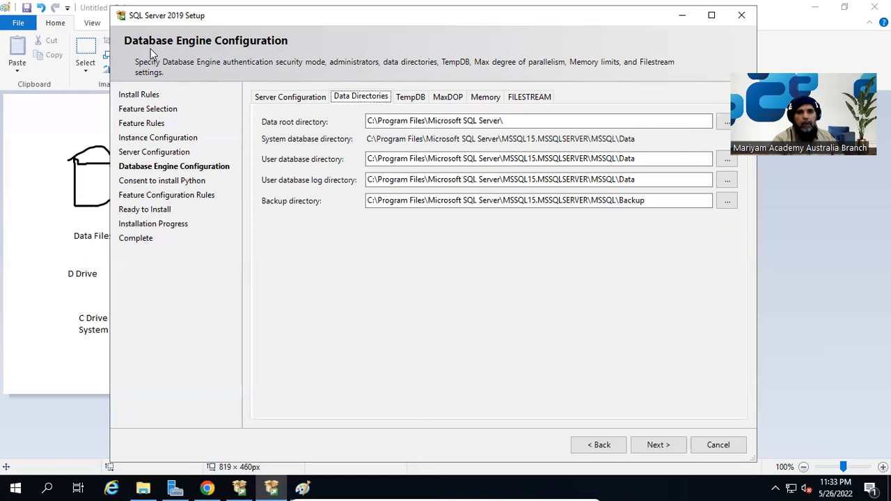
drag(397, 24, 477, 29)
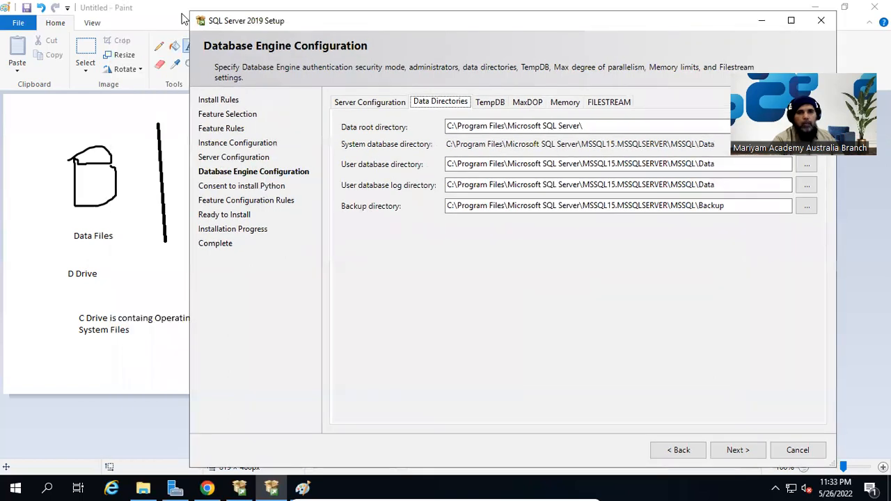
Compare the root, user database, log and backup directories in the data directory settings with the drive layout in the Paint sketch.
click(182, 19)
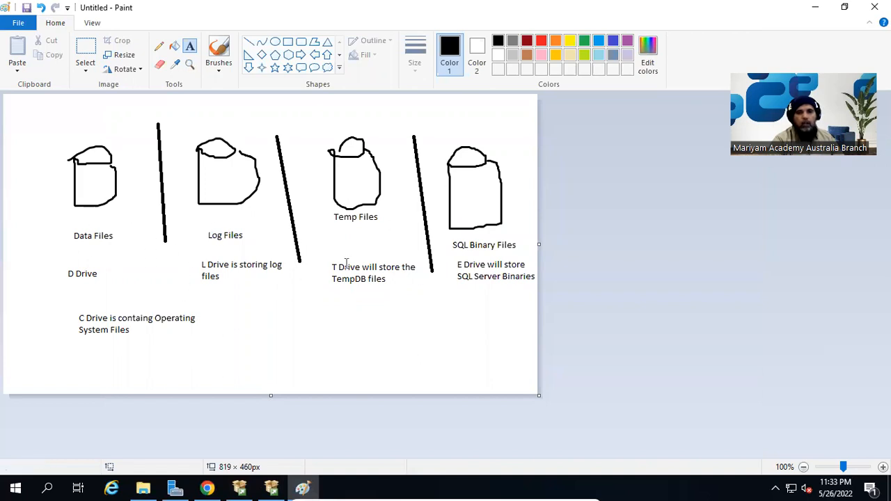
click(279, 488)
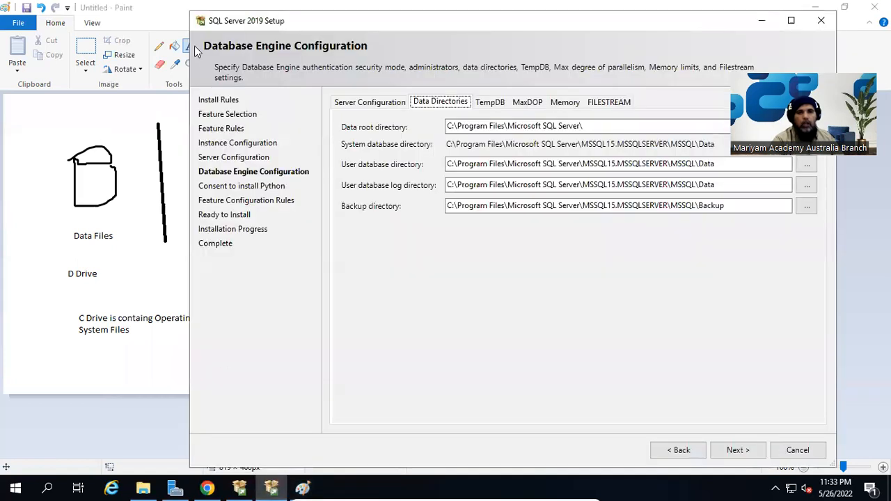
drag(188, 45, 250, 46)
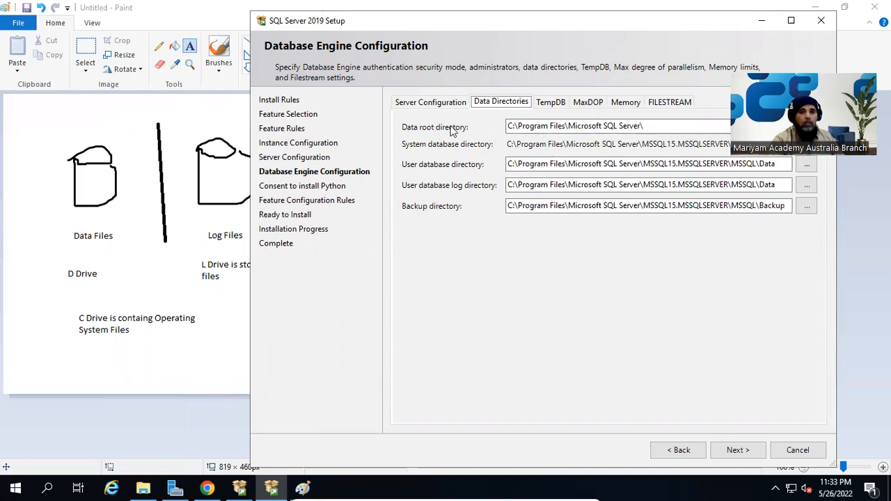
click(569, 127)
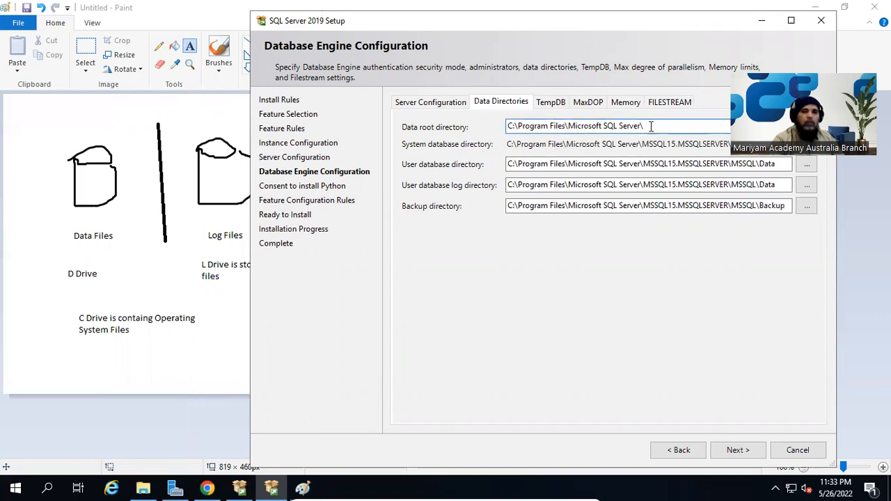
key(ctrl+a)
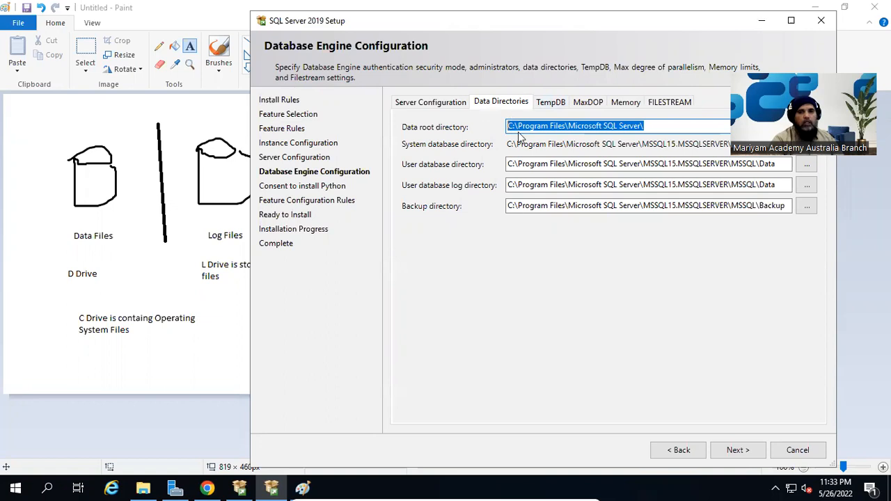
click(512, 130)
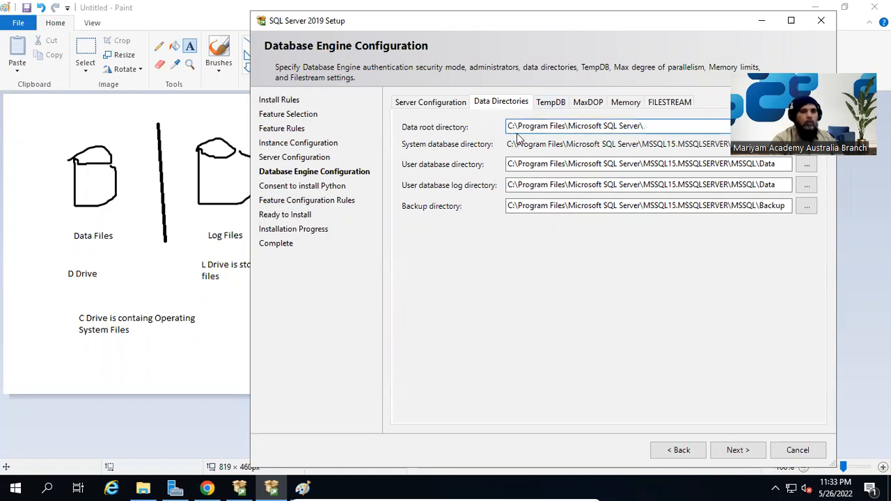
click(523, 164)
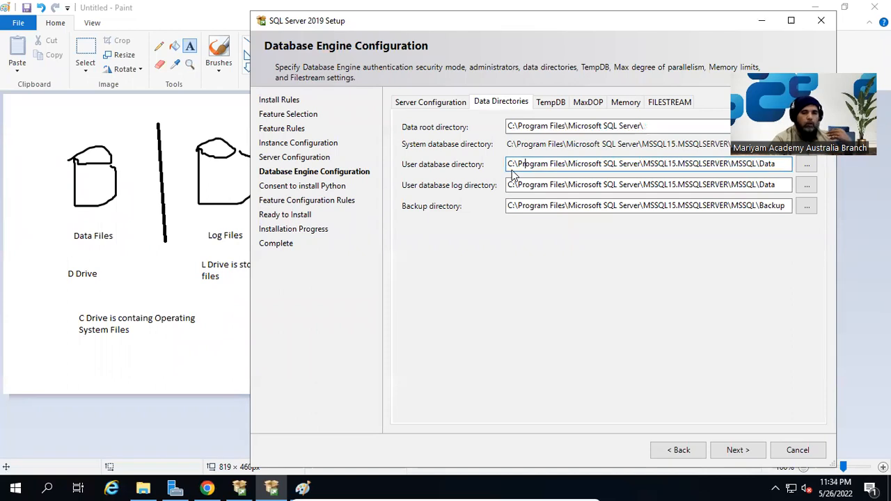
click(546, 185)
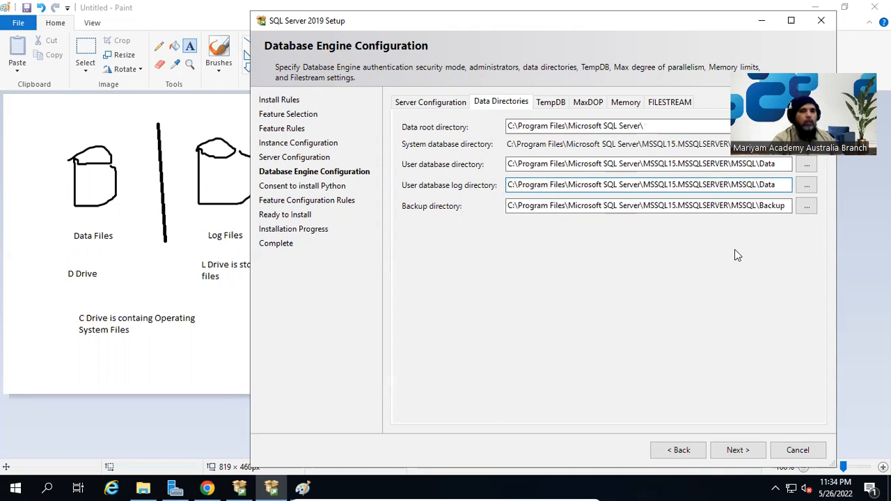
click(555, 207)
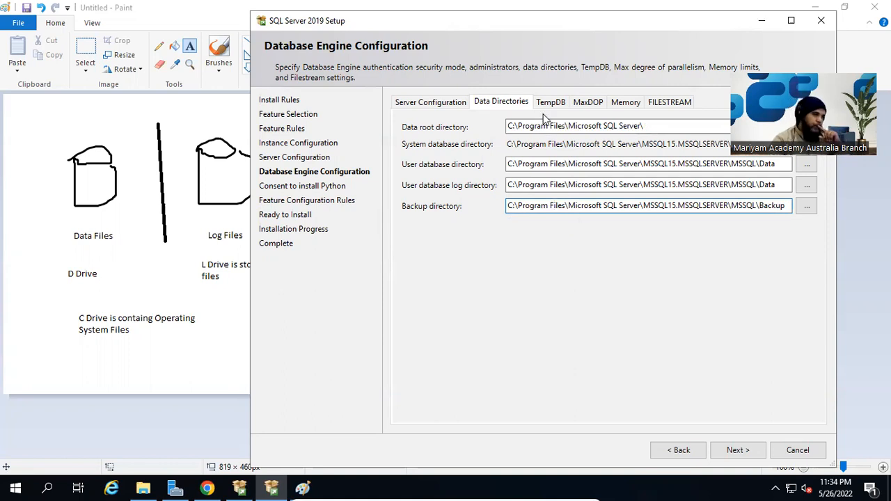
In the TempDB settings, set the number of data files to 5 and their initial size to 128 MB.
click(562, 103)
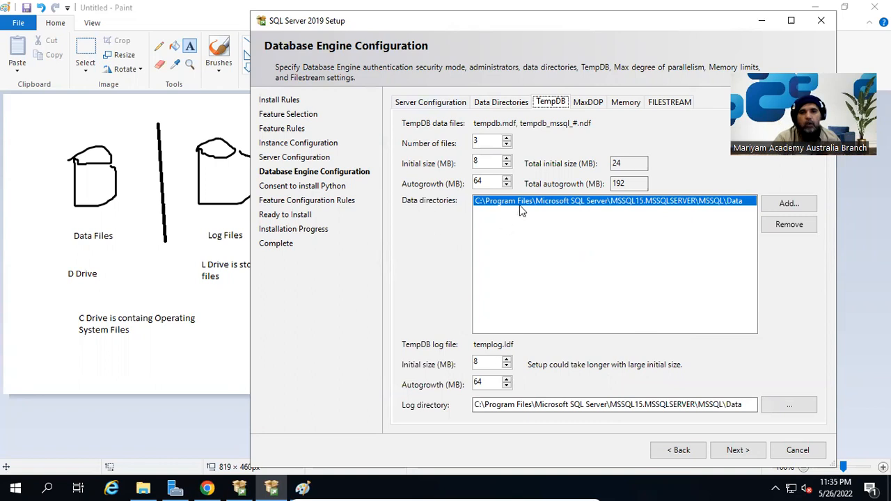
click(482, 144)
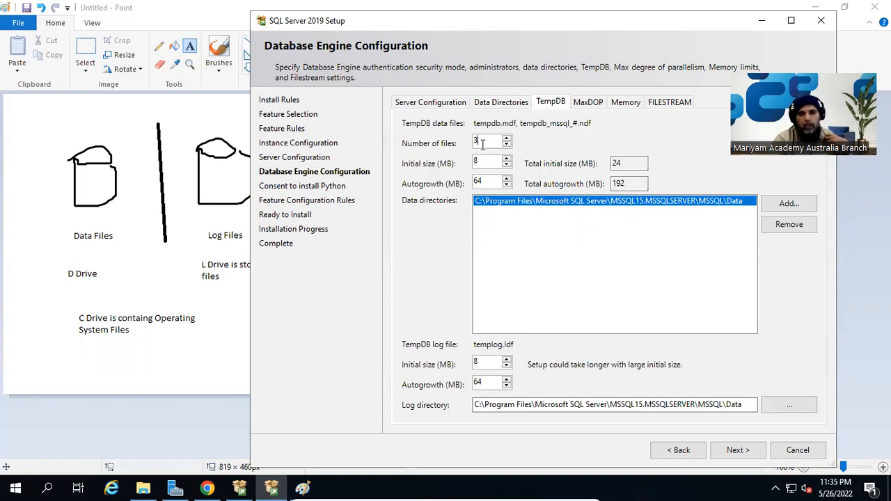
key(BackSpace)
text(5)
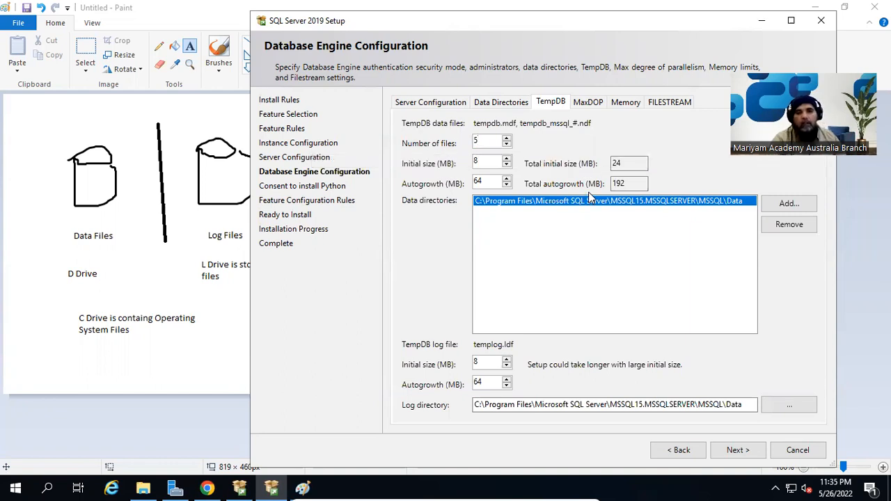
drag(493, 161, 474, 162)
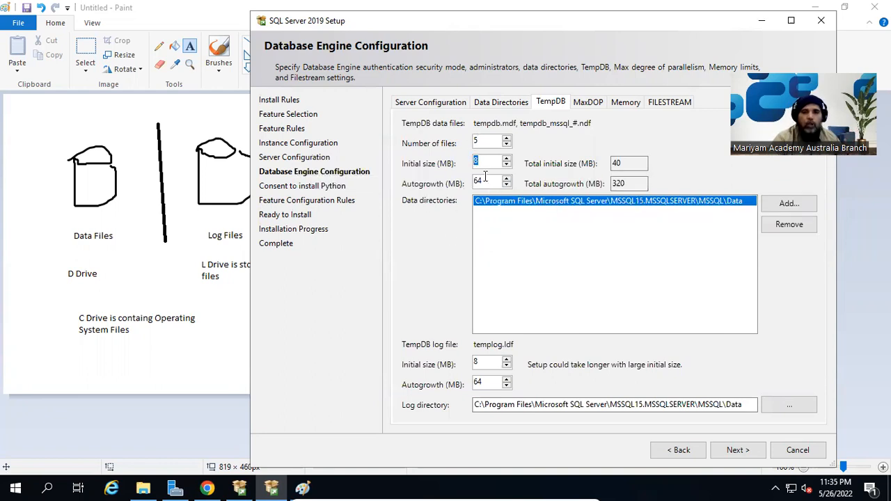
click(485, 166)
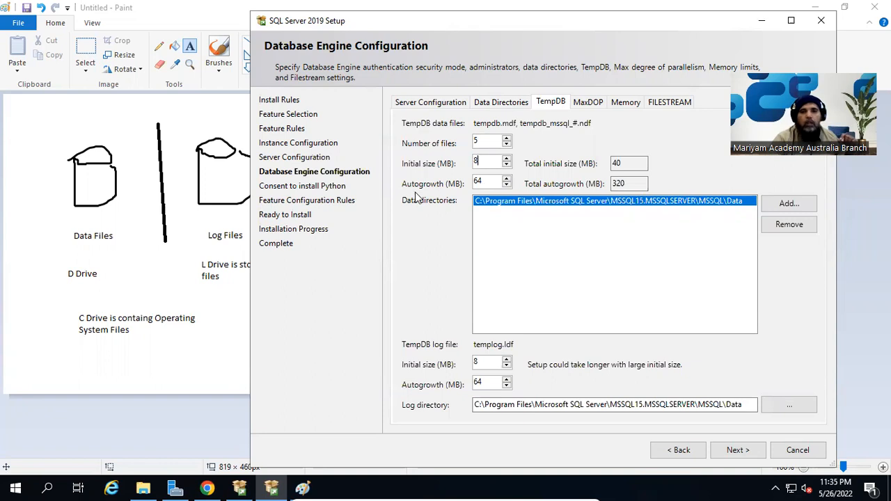
double_click(475, 160)
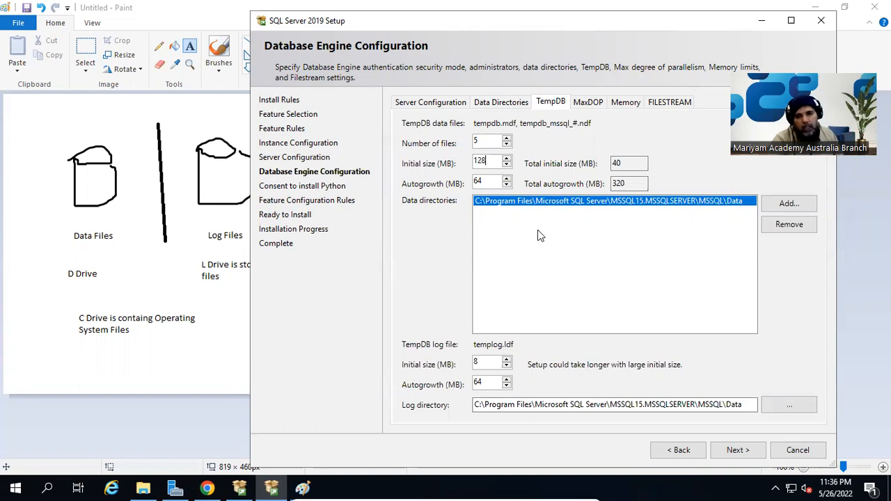
key(Tab)
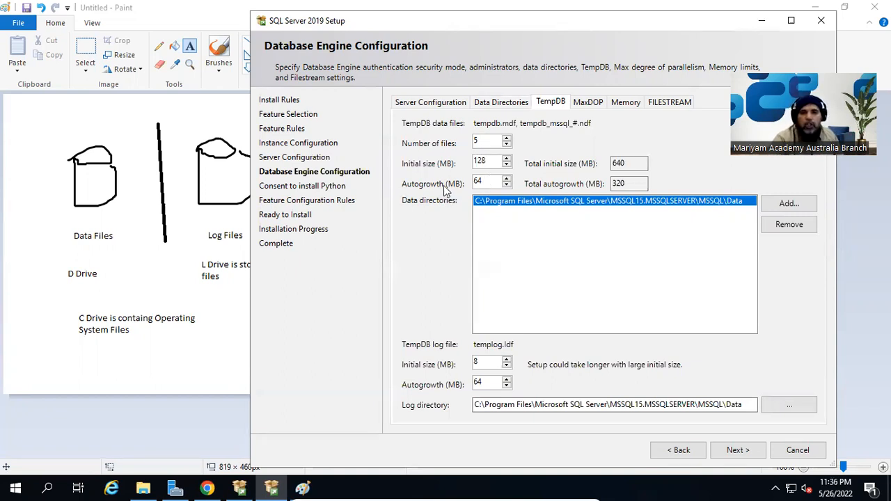
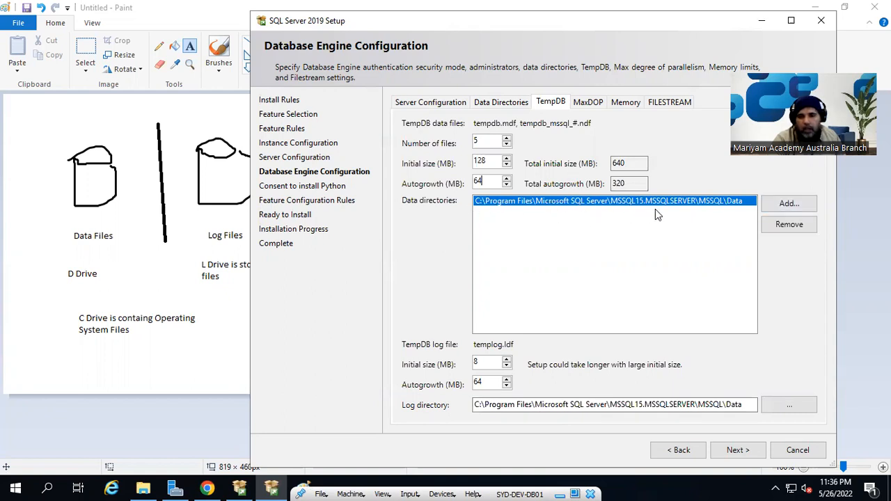
Check the Paint sketch for the TempDB drive, then return to the setup window and arrange it beside the sketch.
click(203, 323)
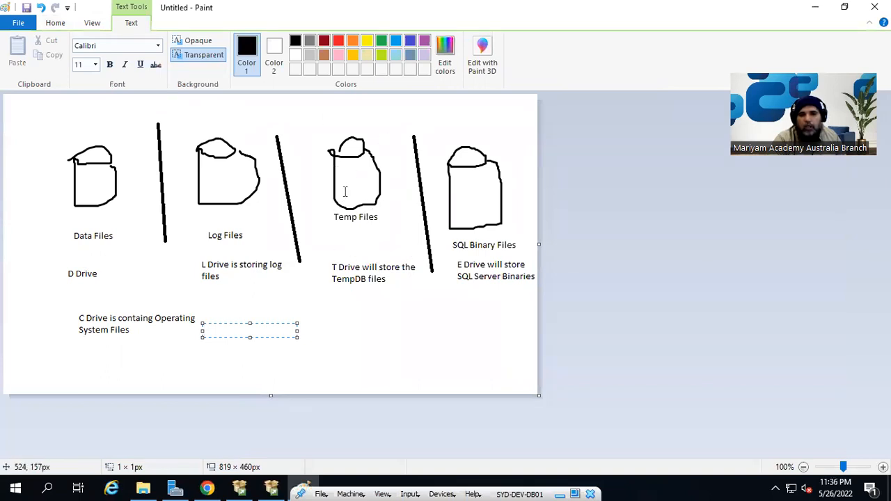
click(272, 487)
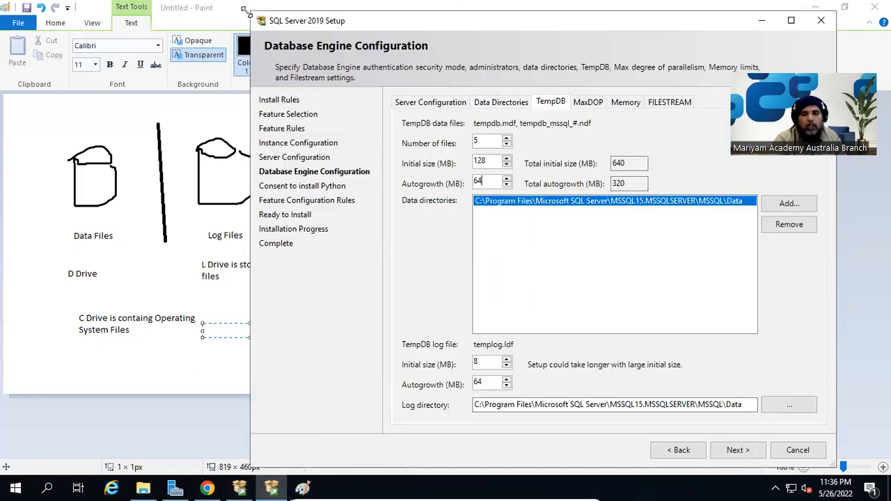
drag(251, 11, 262, 20)
drag(396, 36, 344, 31)
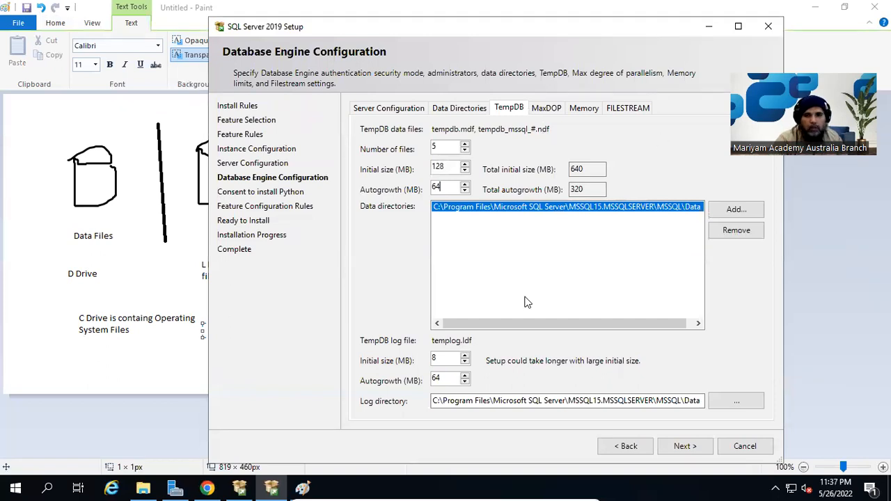
Review the MaxDOP setting, then choose the Recommended memory option and select the Max Server Memory value for editing.
click(546, 111)
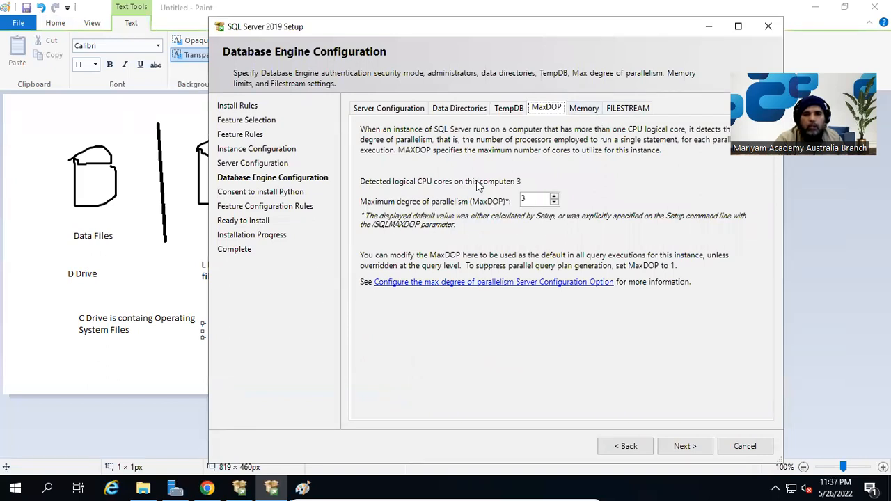
click(588, 110)
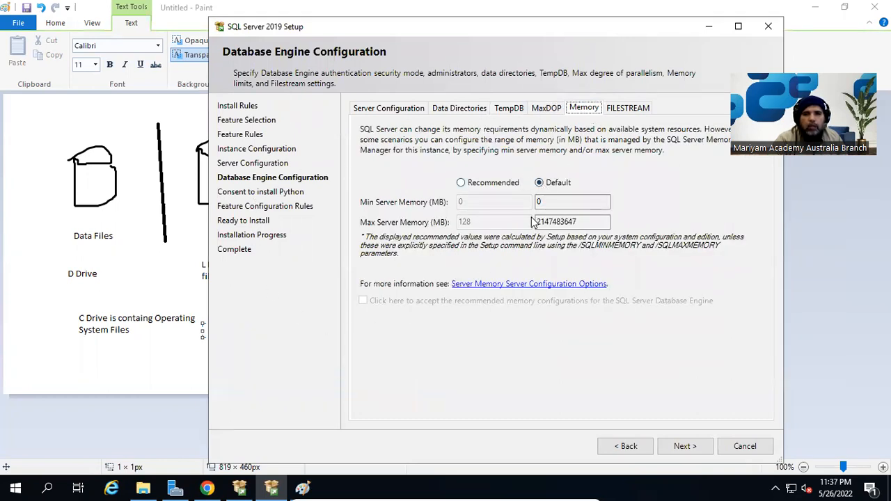
click(482, 185)
click(491, 202)
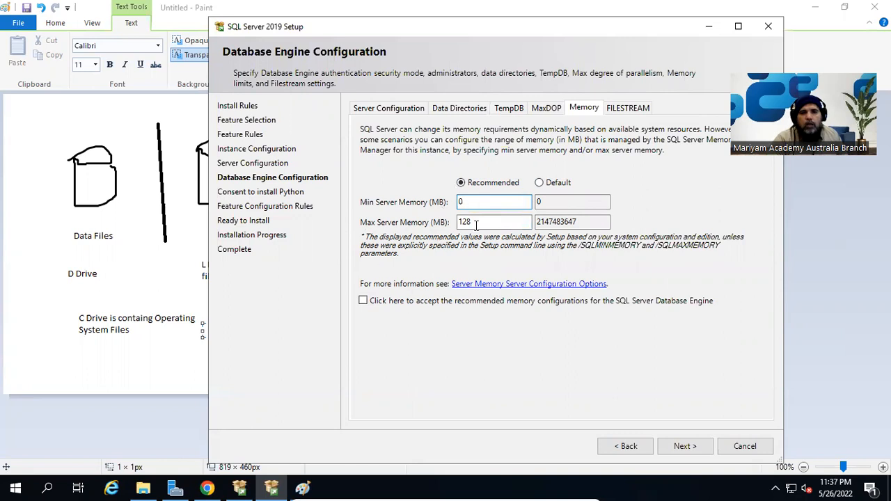
click(467, 222)
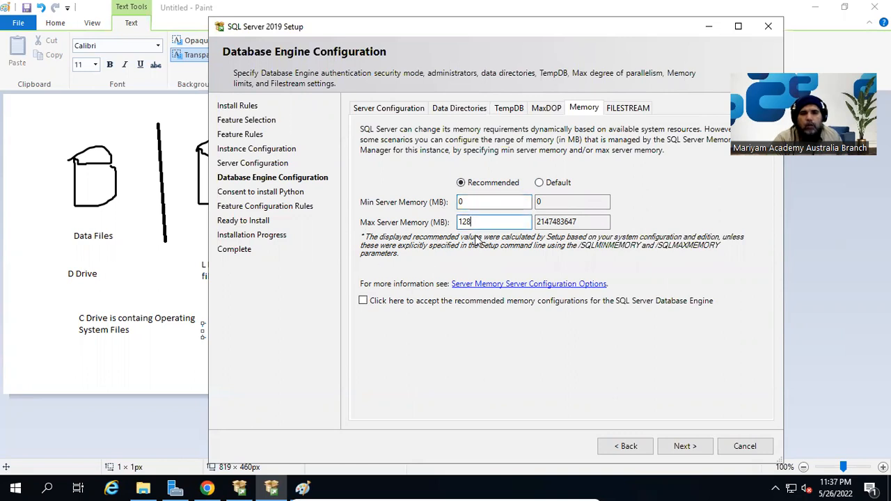
double_click(508, 217)
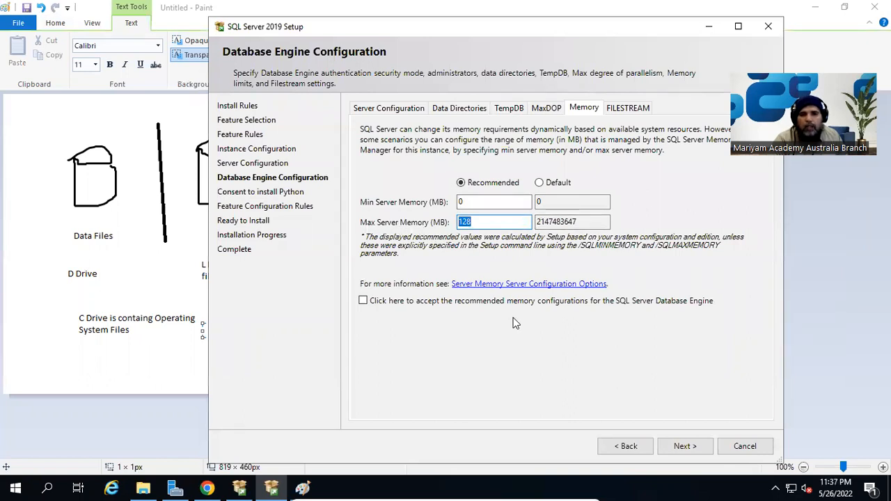
Open Task Manager in detailed view and check the server's CPU and memory performance beside the setup window.
right_click(673, 485)
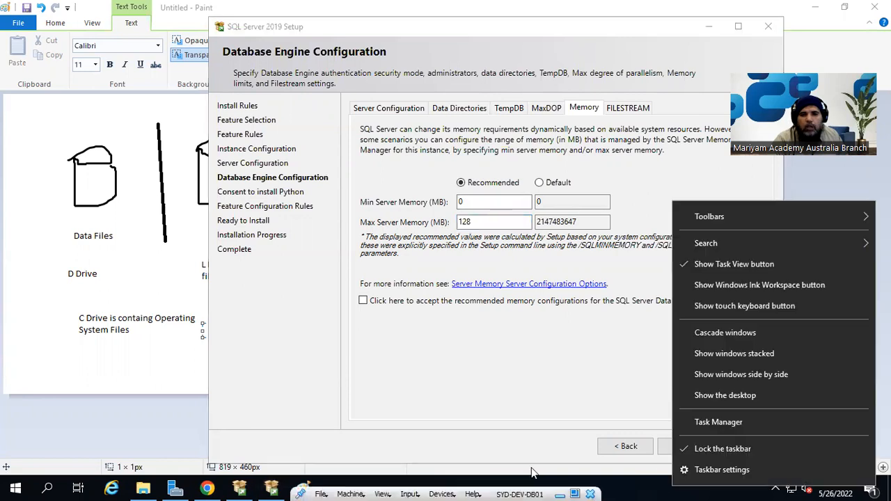
click(724, 422)
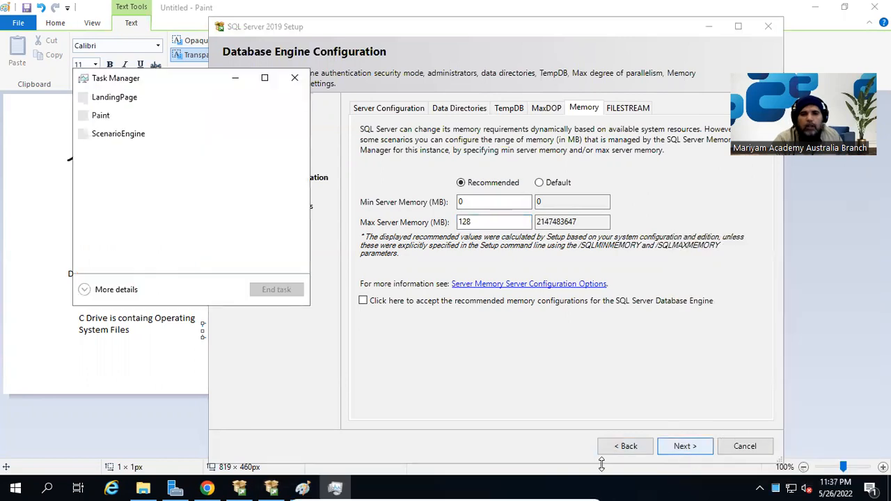
click(128, 290)
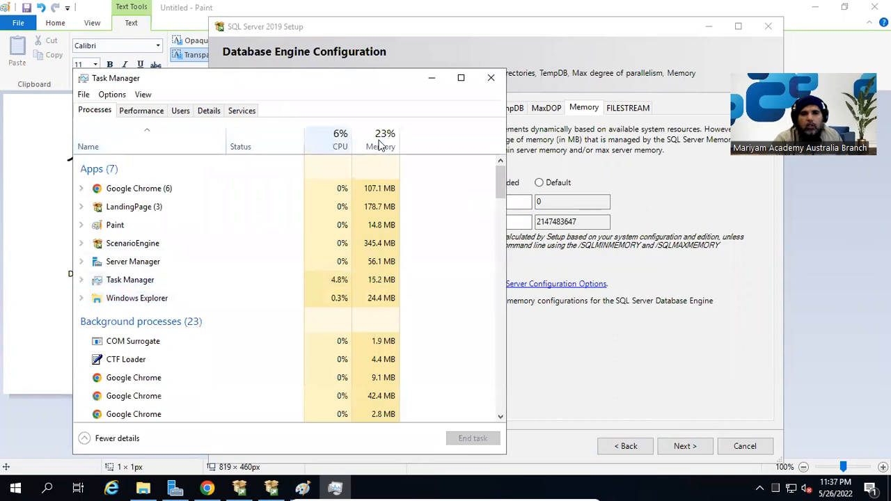
click(149, 112)
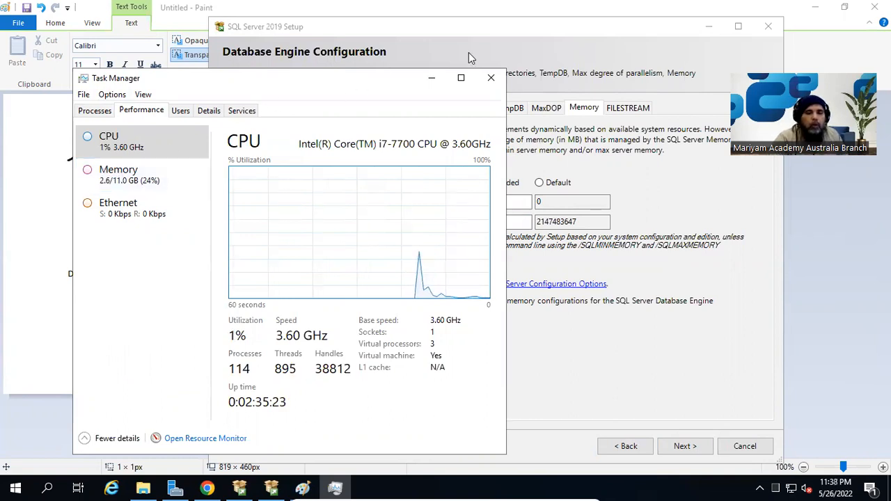
drag(350, 85, 347, 66)
drag(363, 30, 363, 30)
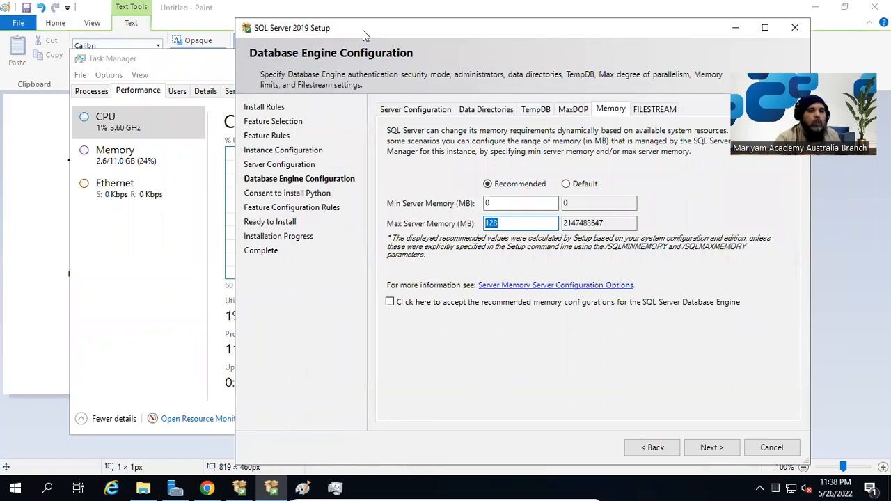
Open Calculator and multiply 9 by 1024 to convert 9 GB of memory to megabytes.
key(super+r)
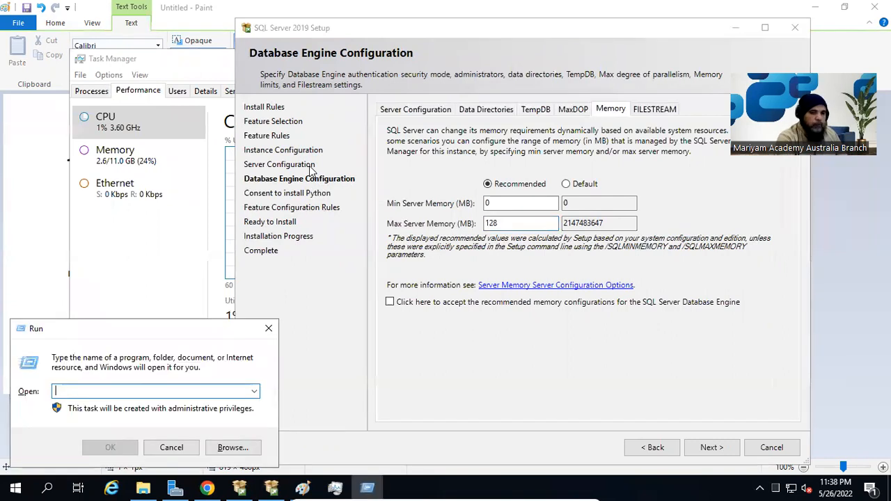
text(calc)
key(Return)
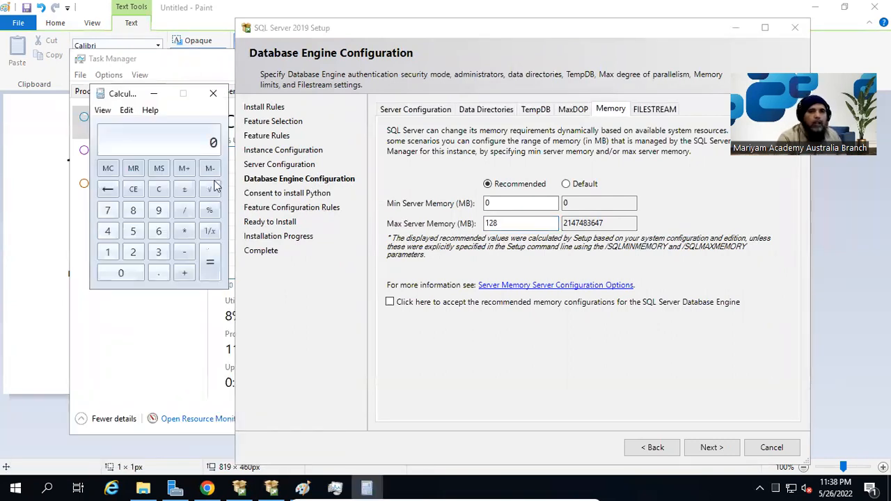
drag(129, 100, 180, 102)
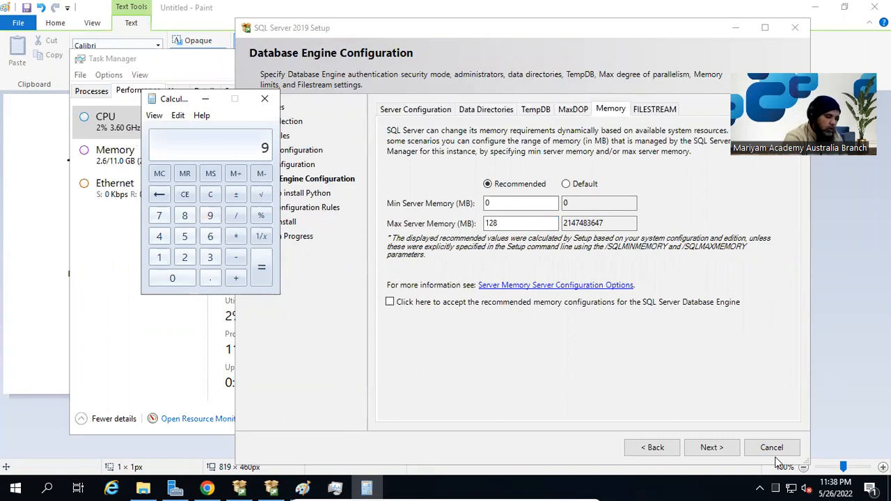
text(0)
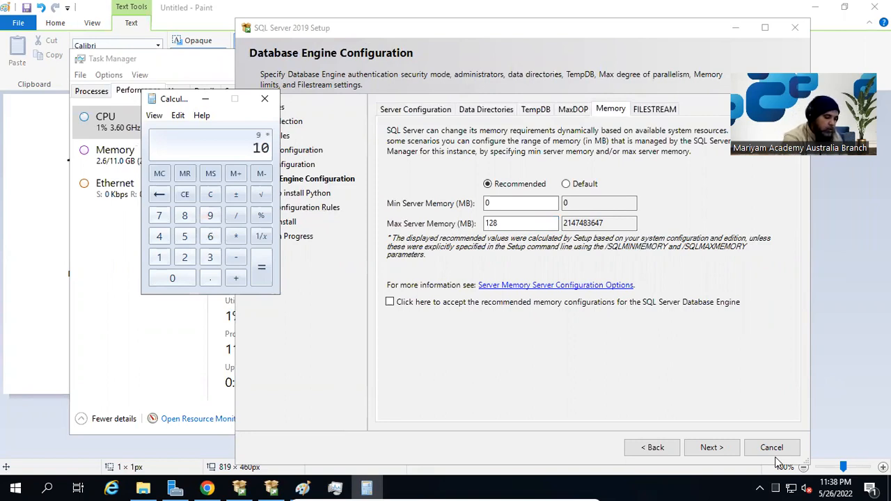
text(24)
key(Return)
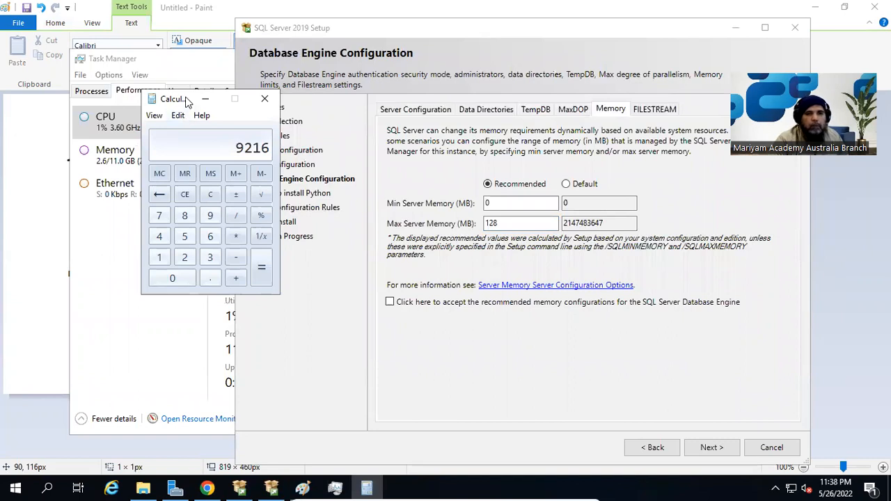
Set Max Server Memory to 9126 MB, accept the recommended memory configurations and continue to the Python consent page.
double_click(500, 223)
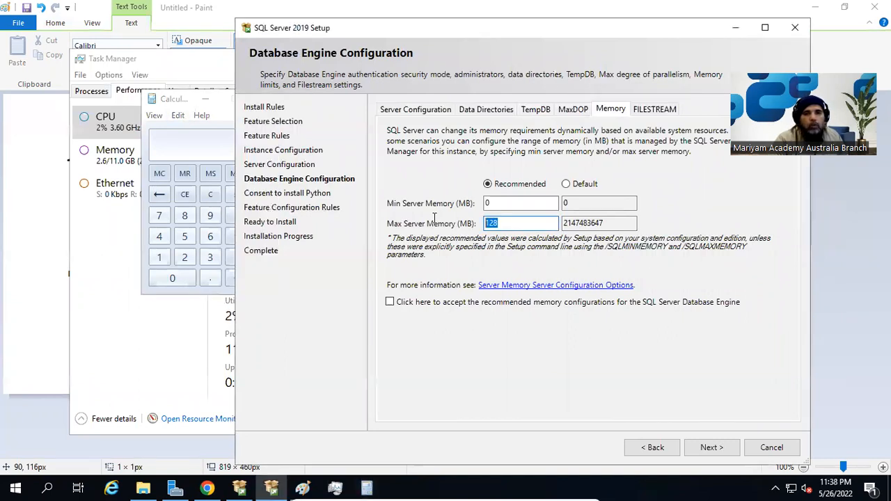
text(9126)
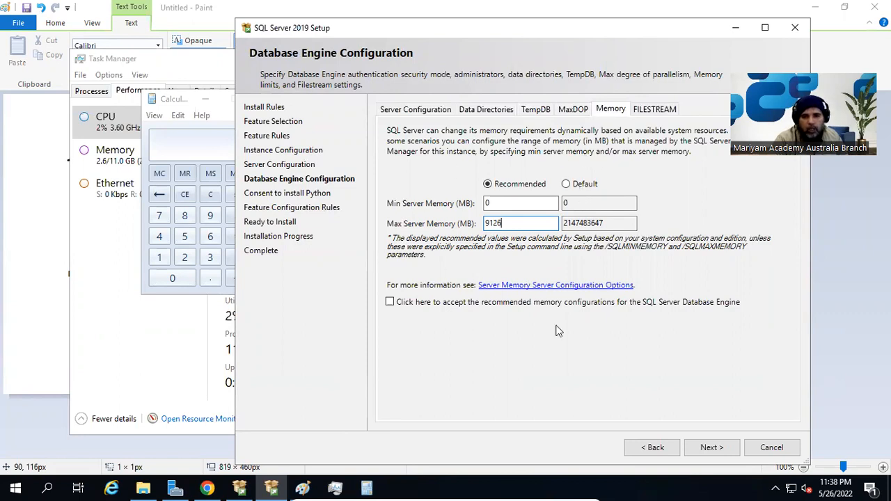
click(713, 449)
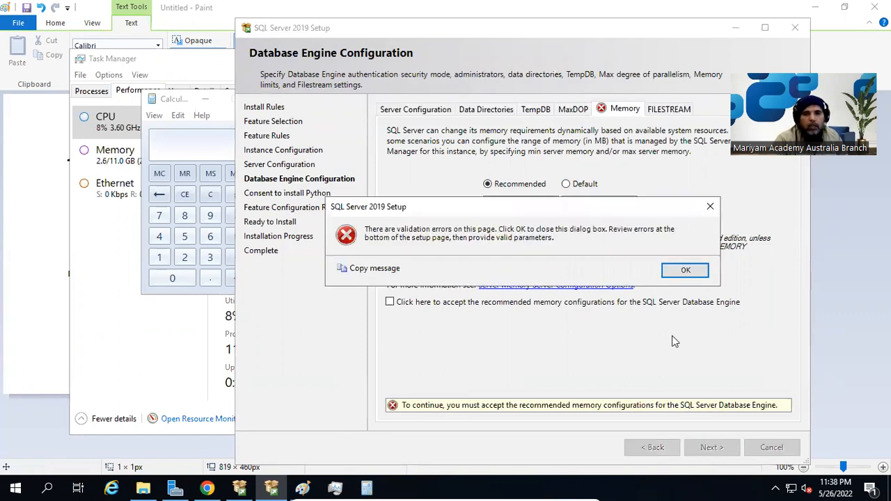
click(683, 271)
click(394, 305)
click(705, 447)
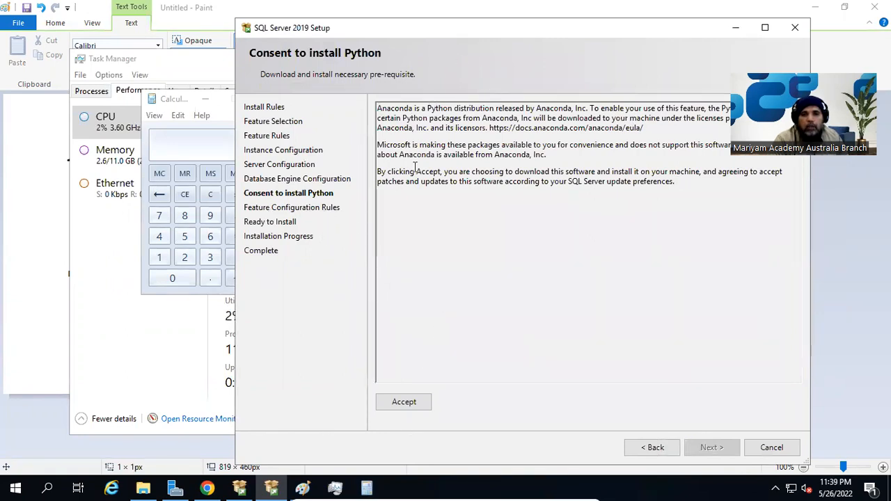
Accept the consent to install Python and continue to the offline installation of the Machine Learning Server components.
drag(651, 27, 614, 23)
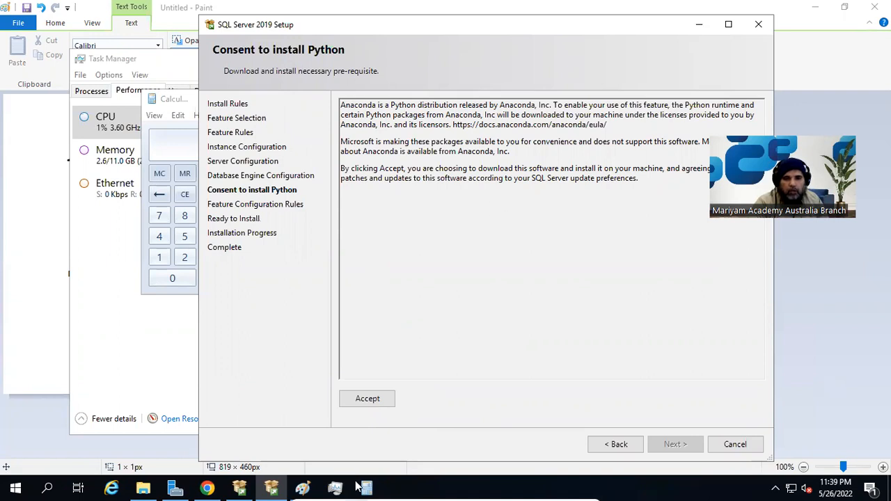
click(381, 398)
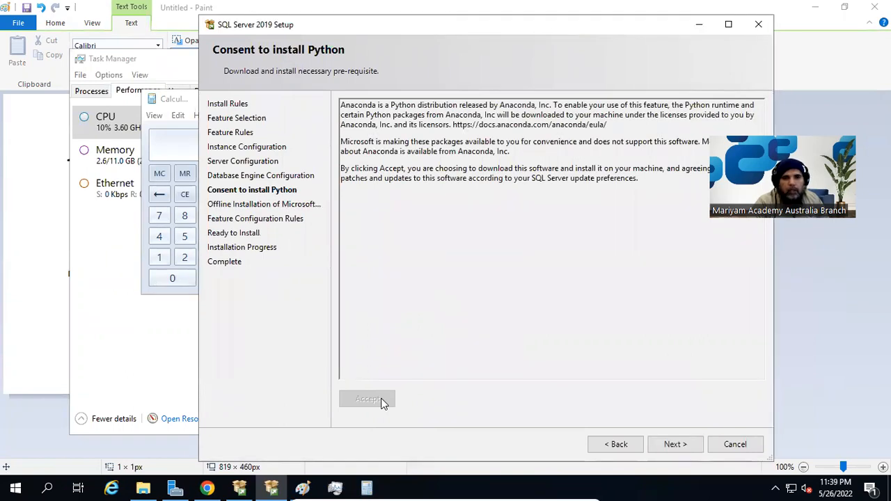
click(674, 445)
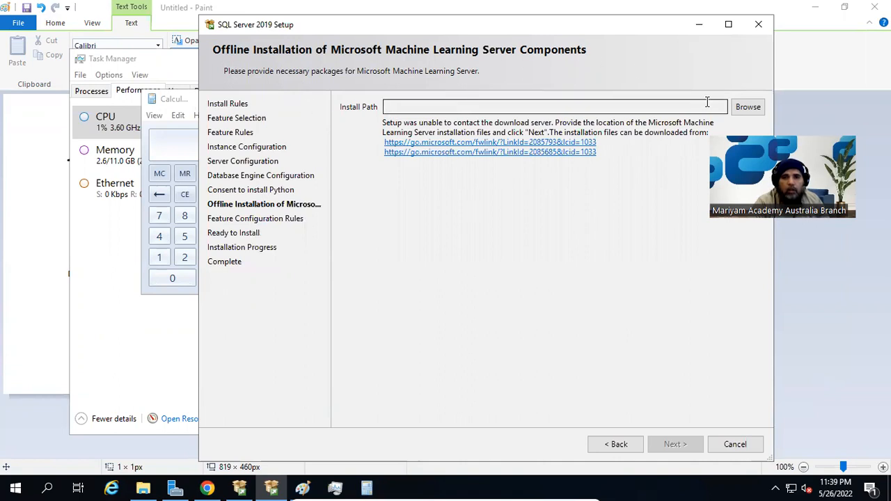
Create a folder named MLWorkspace on the C: drive and choose it as the Machine Learning Server install path.
click(748, 107)
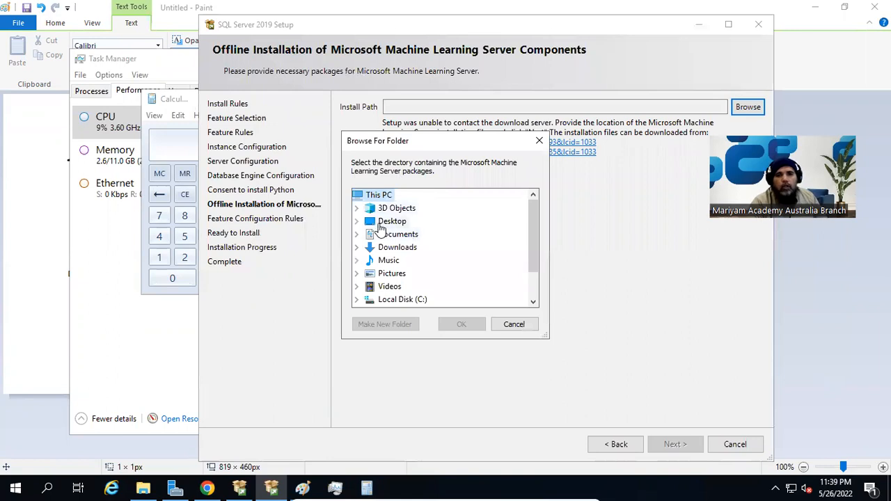
scroll(356, 285, down, 1)
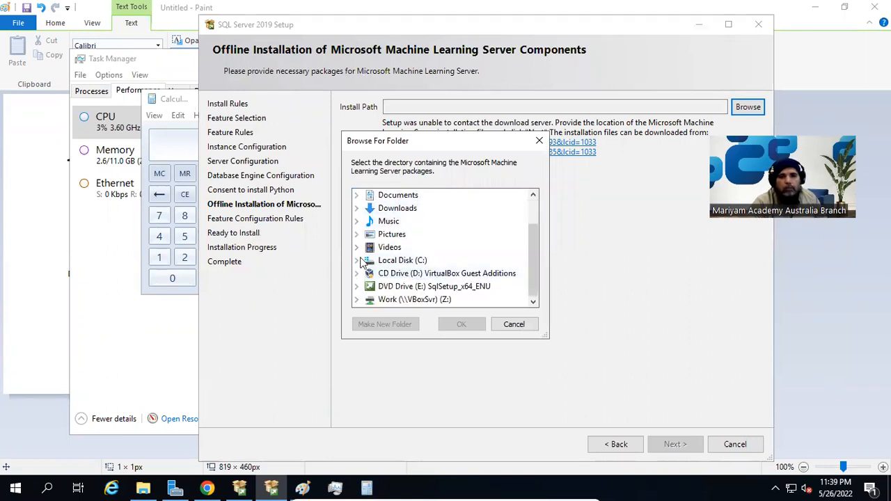
click(356, 260)
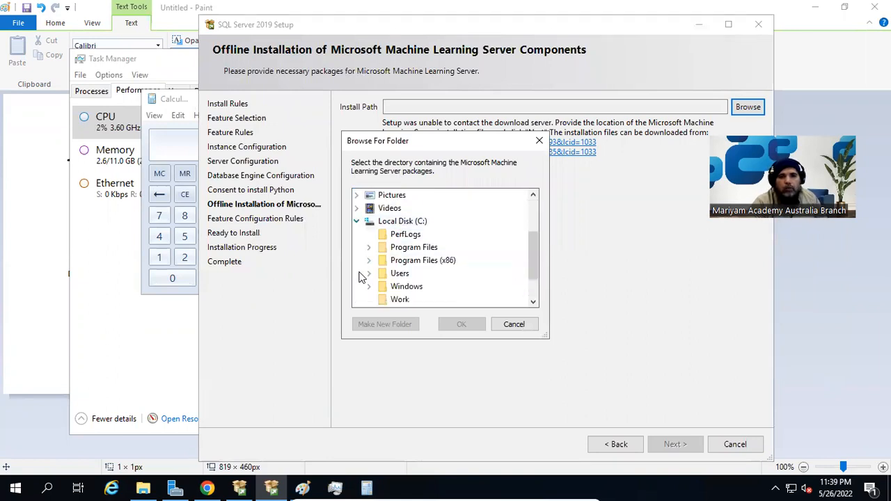
click(418, 221)
click(385, 323)
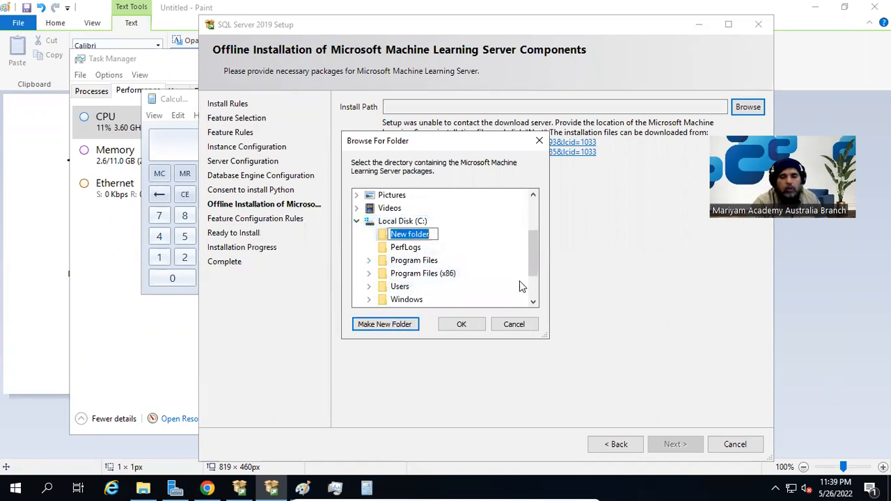
text(MLWork)
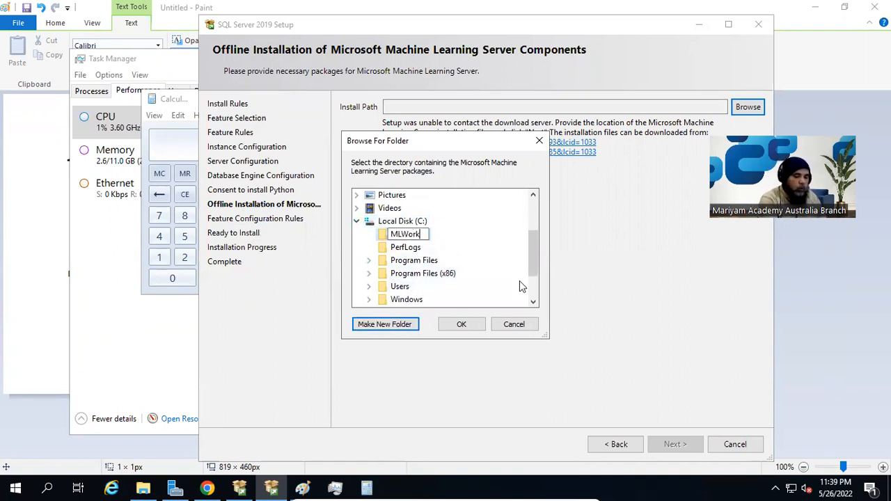
text(space)
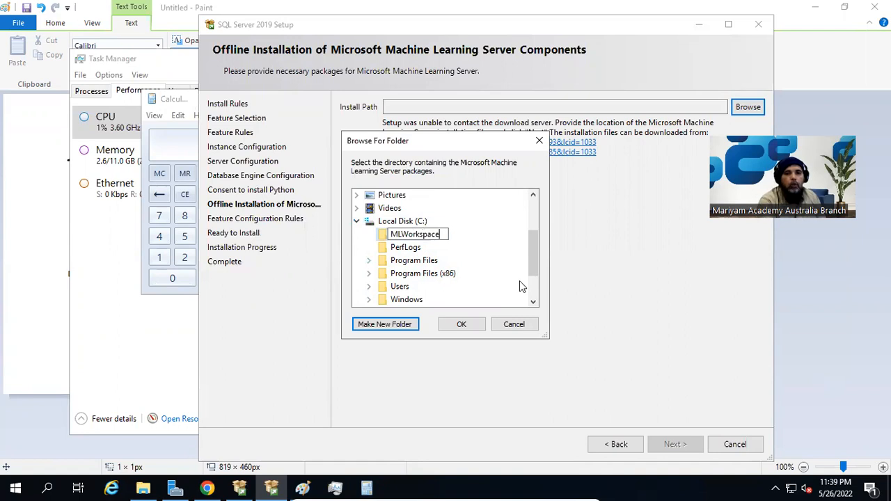
key(Return)
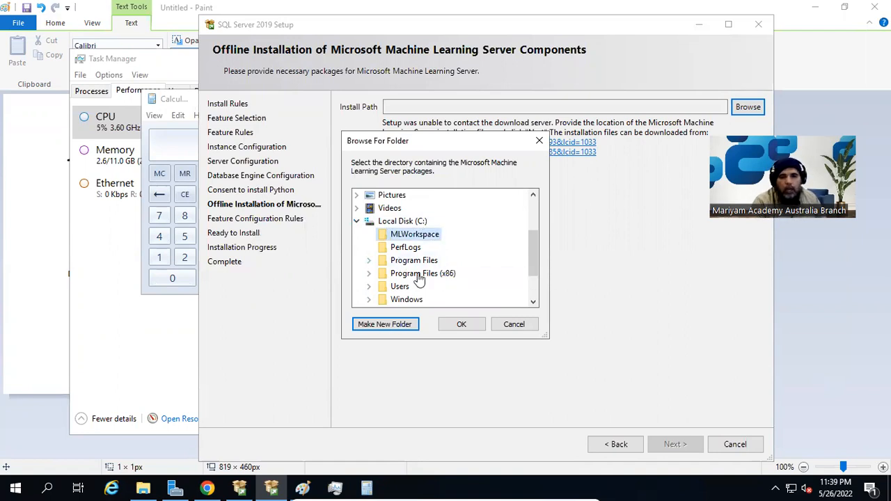
click(463, 324)
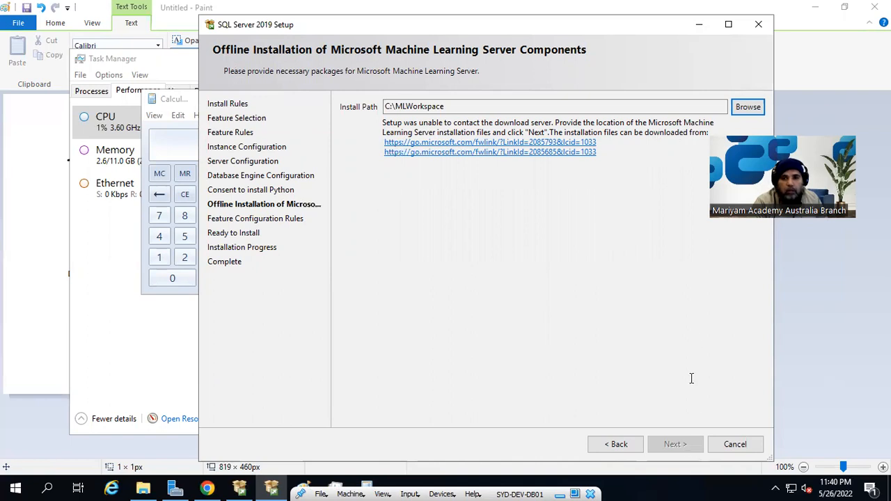
key(Tab)
key(Tab)
key(Tab)
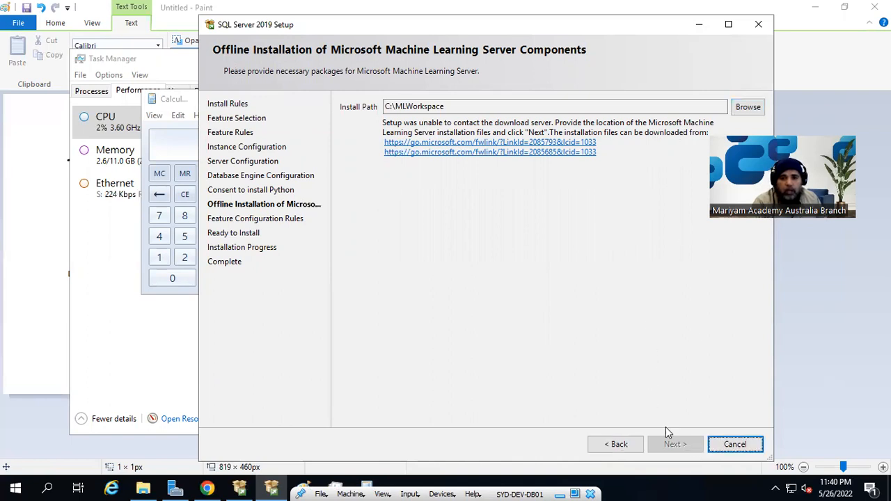
Go back to Feature Selection, deselect Machine Learning Services and Language Extensions, and check the remaining selected features.
click(614, 444)
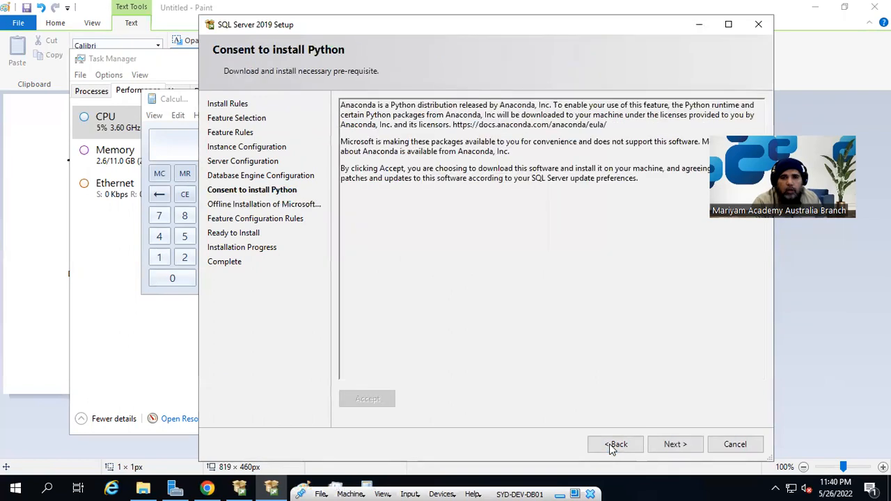
click(610, 446)
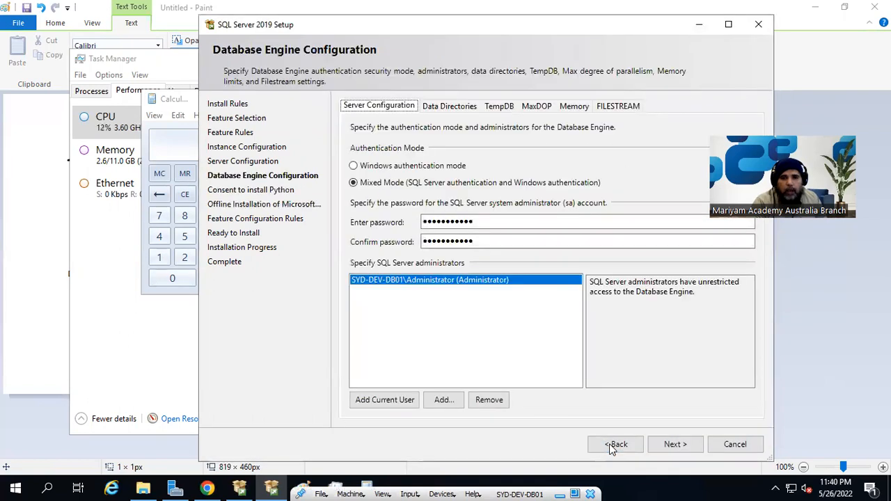
click(611, 446)
click(611, 445)
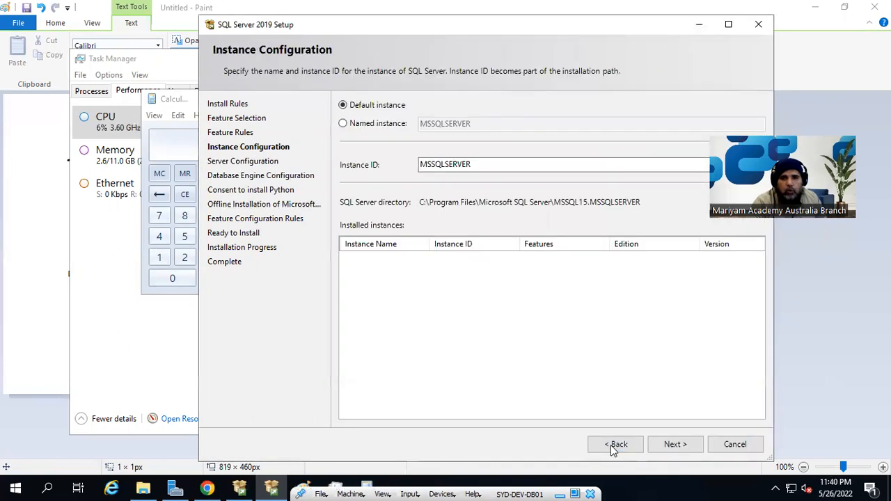
click(611, 444)
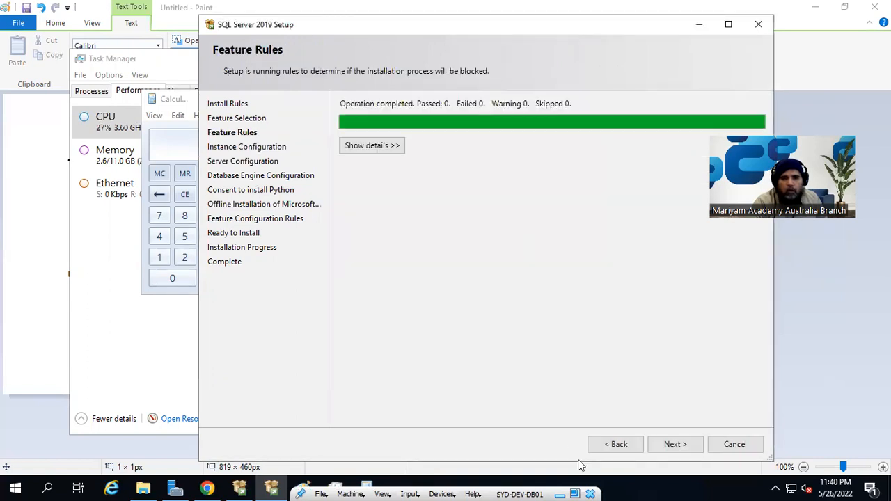
click(616, 444)
scroll(463, 237, up, 2)
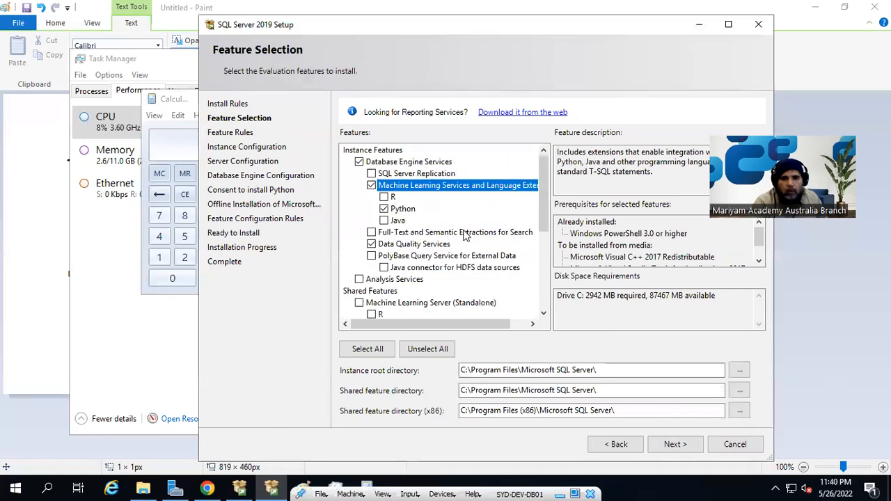
click(371, 185)
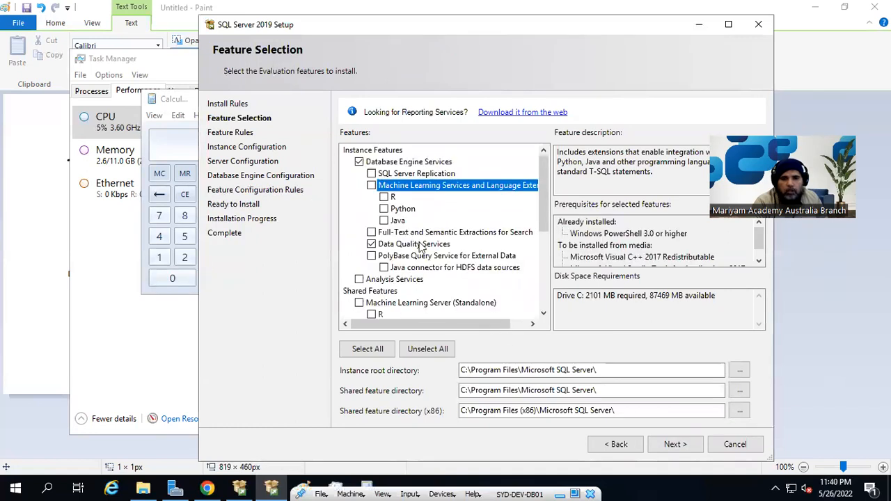
scroll(421, 247, down, 2)
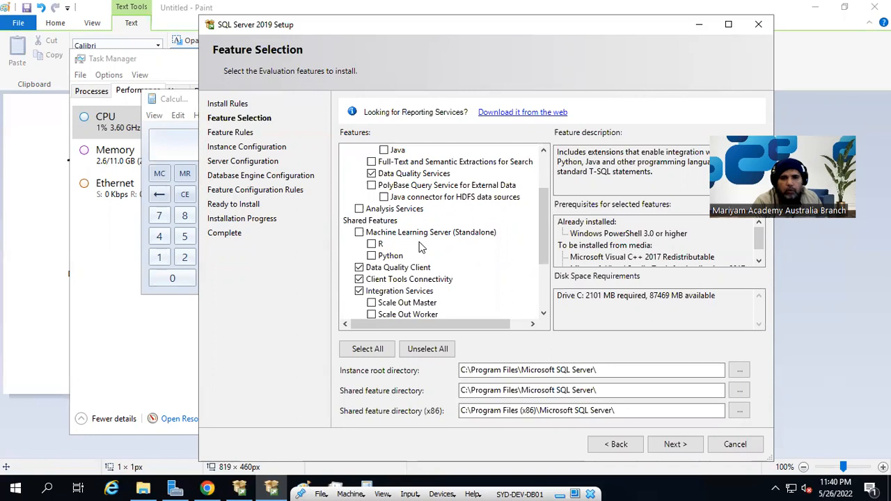
scroll(420, 247, down, 3)
scroll(421, 247, up, 5)
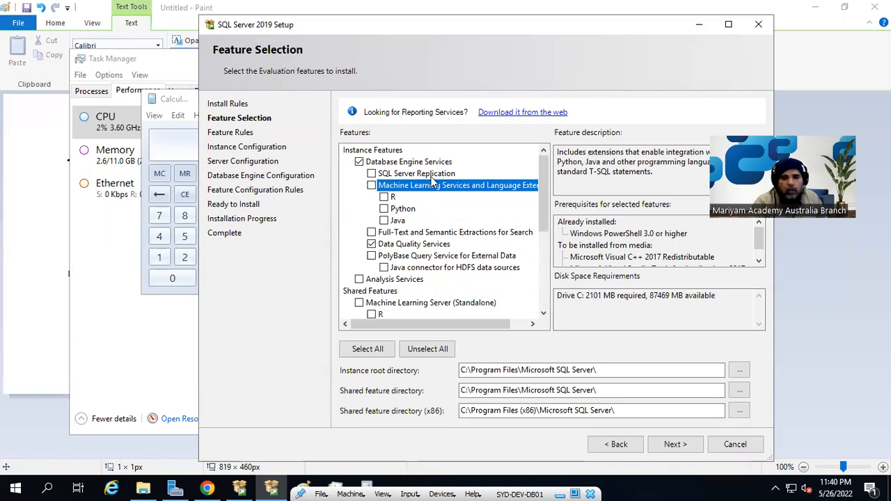
Continue to Database Engine Configuration, recheck the data directories, TempDB and memory settings, and proceed to the Ready to Install summary.
click(670, 446)
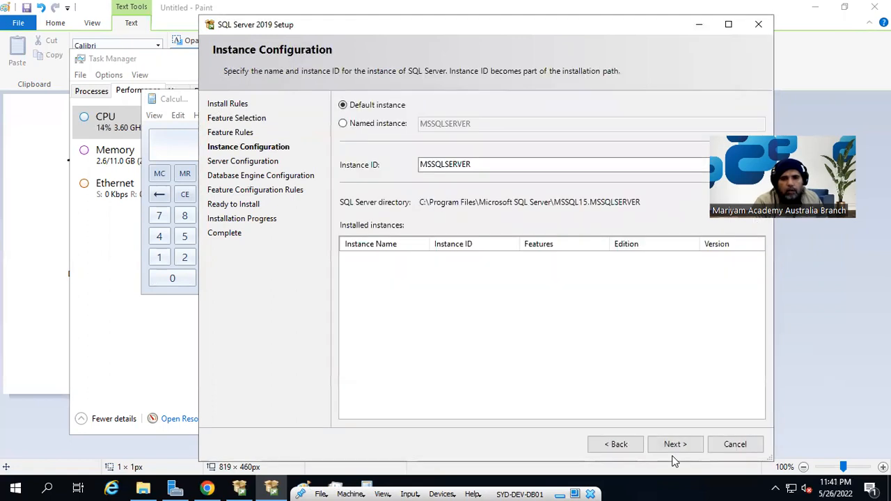
click(673, 450)
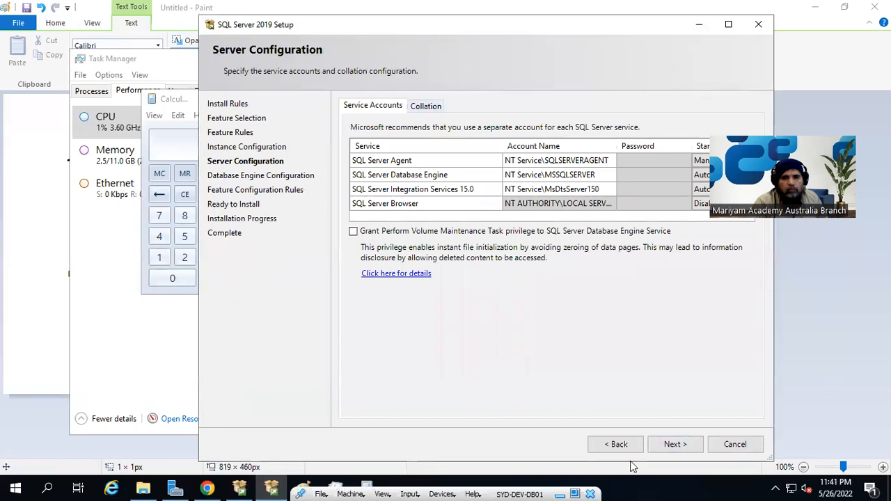
click(673, 446)
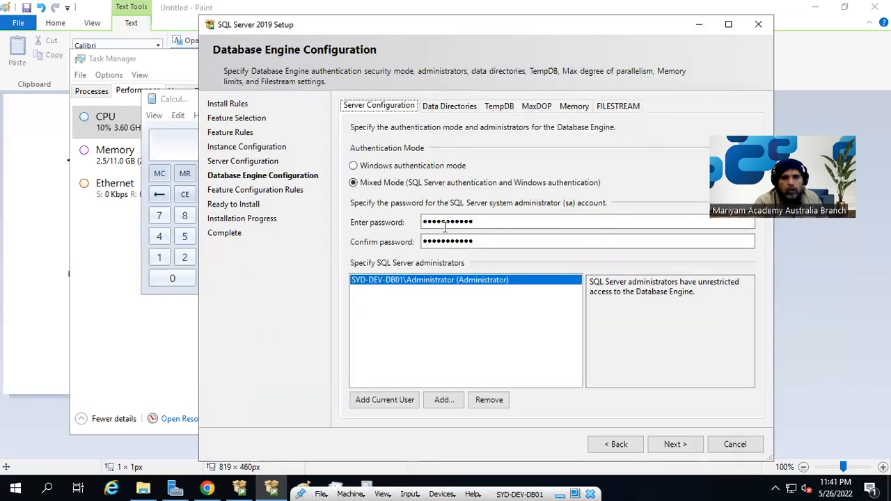
click(451, 109)
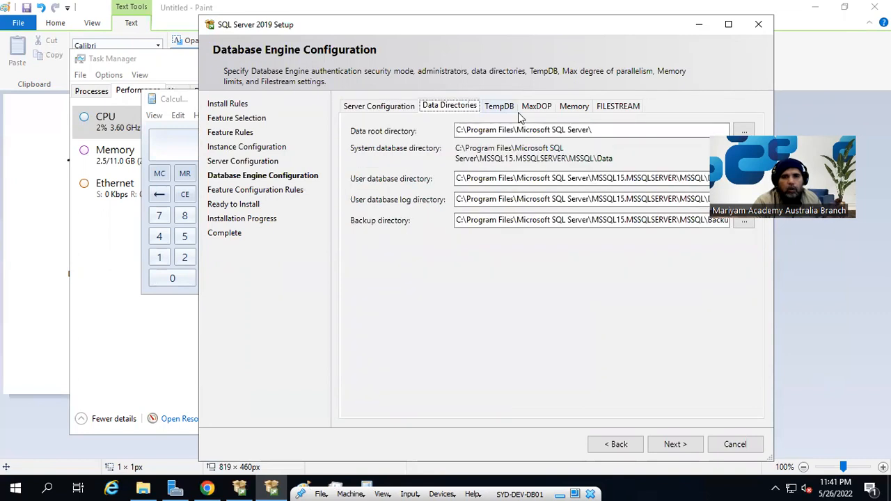
click(511, 108)
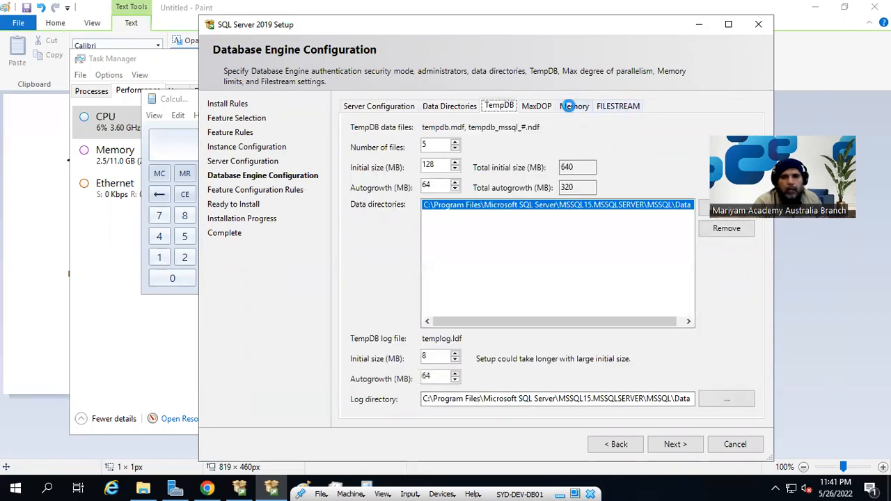
click(573, 106)
click(493, 219)
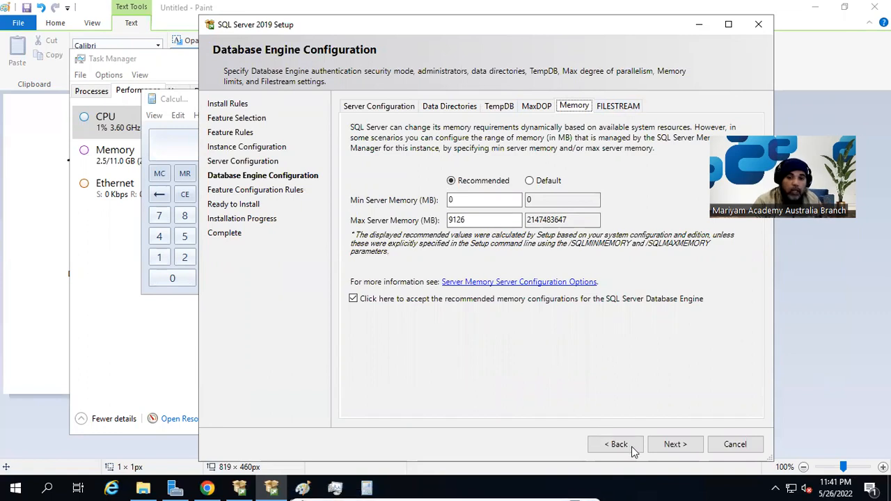
click(676, 445)
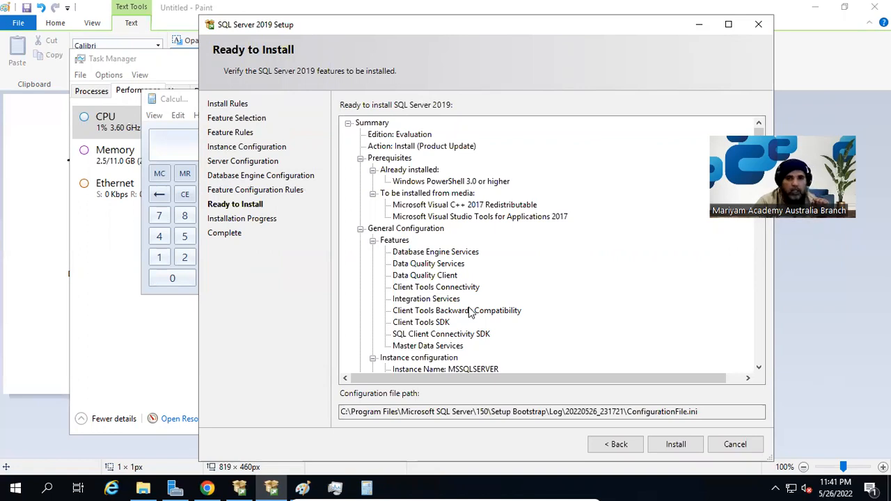
Copy the configuration file path from the Ready to Install summary and open ConfigurationFile.ini in Notepad through the Windows Run dialog.
drag(708, 409, 330, 434)
key(ctrl+c)
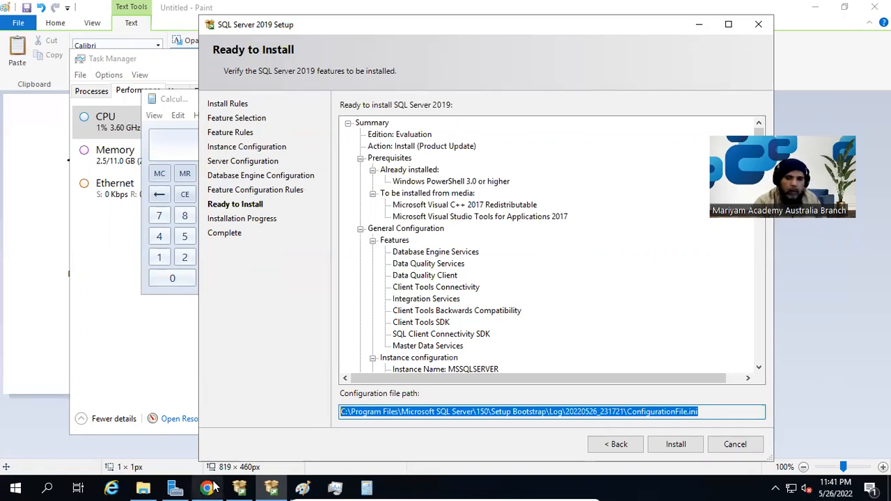
right_click(14, 487)
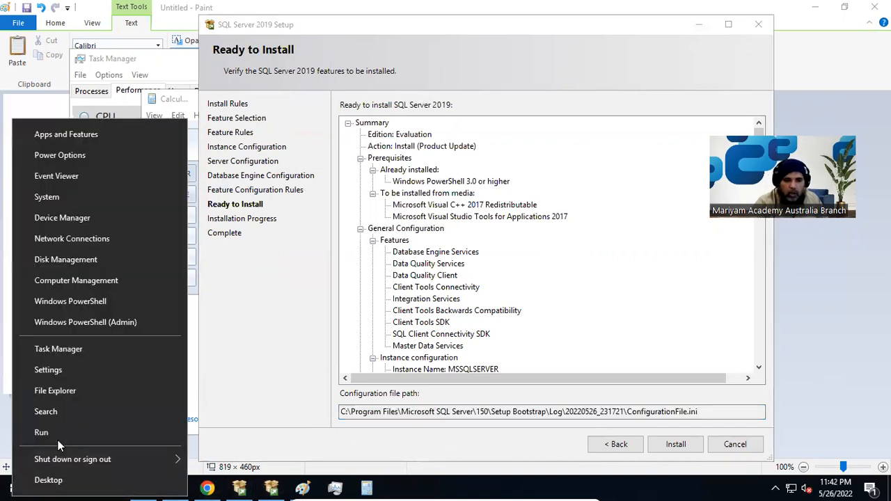
click(58, 438)
key(ctrl+v)
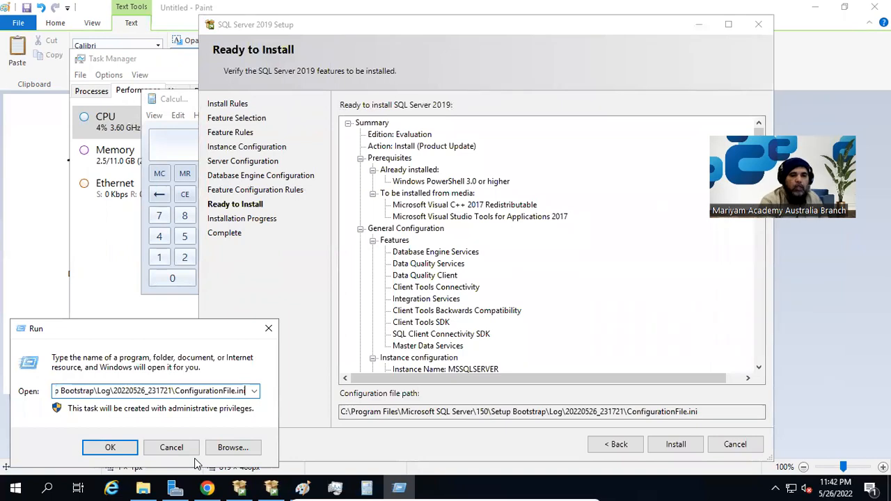
key(Return)
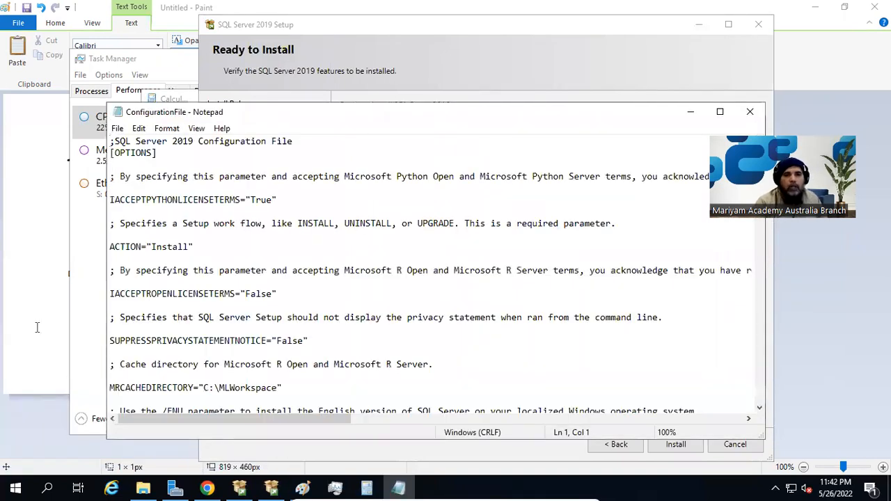
Review the SQL Server configuration file from the license terms through features, service accounts and security mode to the memory settings.
click(243, 215)
scroll(304, 288, down, 20)
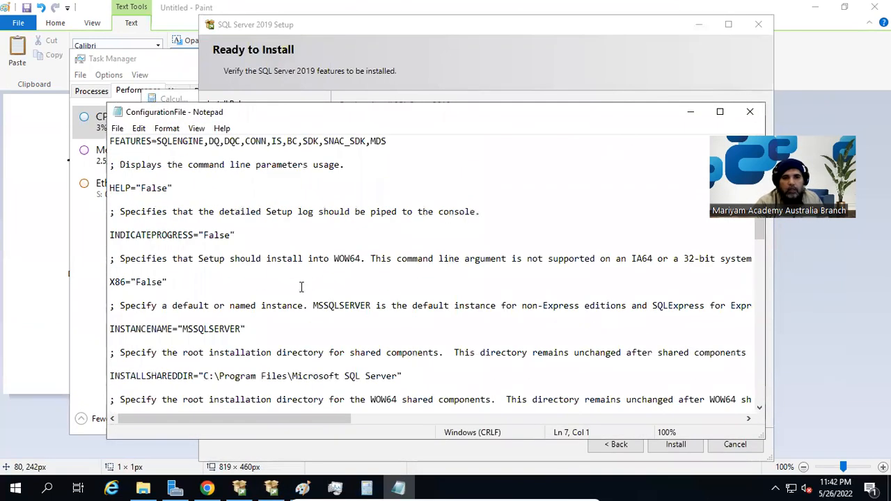
scroll(304, 288, down, 20)
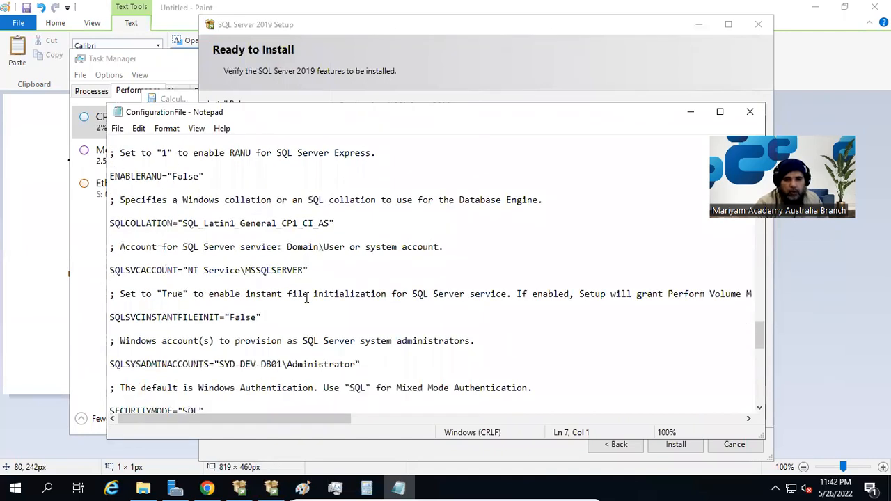
scroll(308, 308, down, 10)
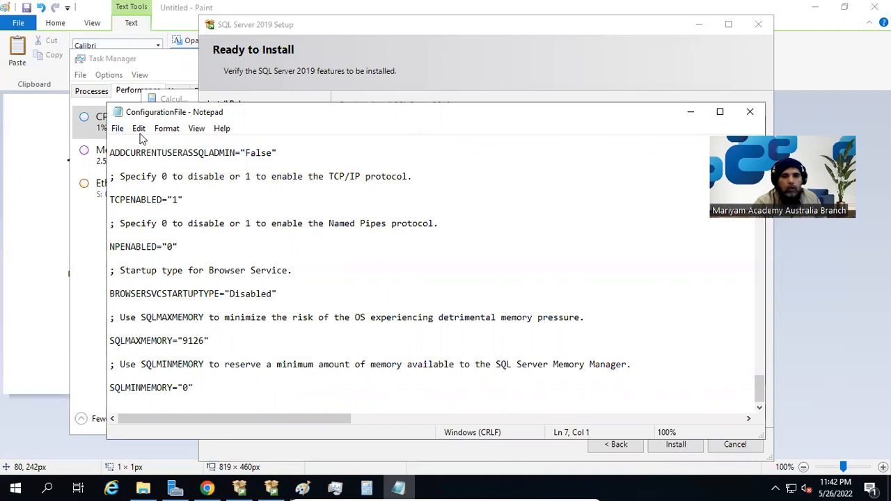
Start saving a copy of the configuration file and create and open a new folder named Configurations inside C:\Work.
click(117, 128)
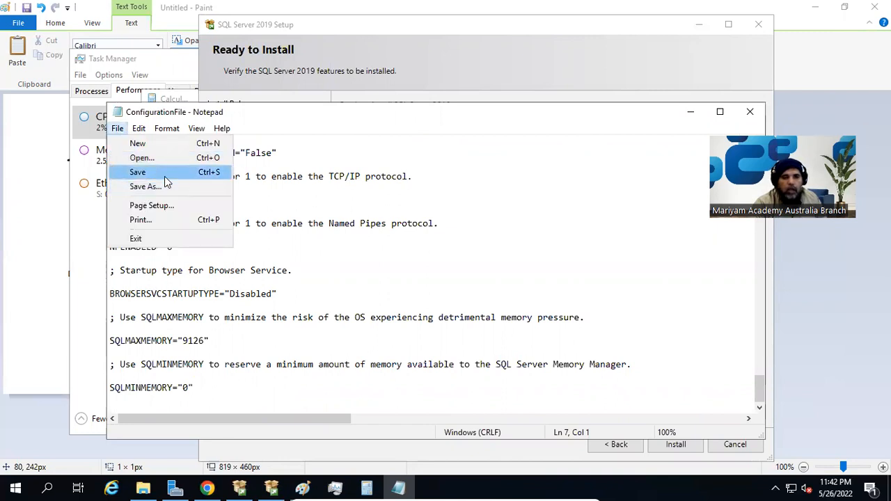
click(167, 185)
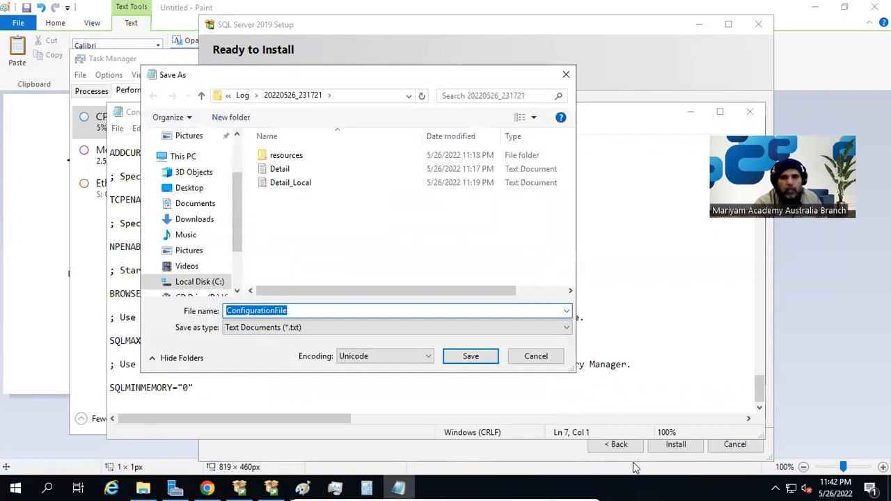
drag(578, 376, 752, 460)
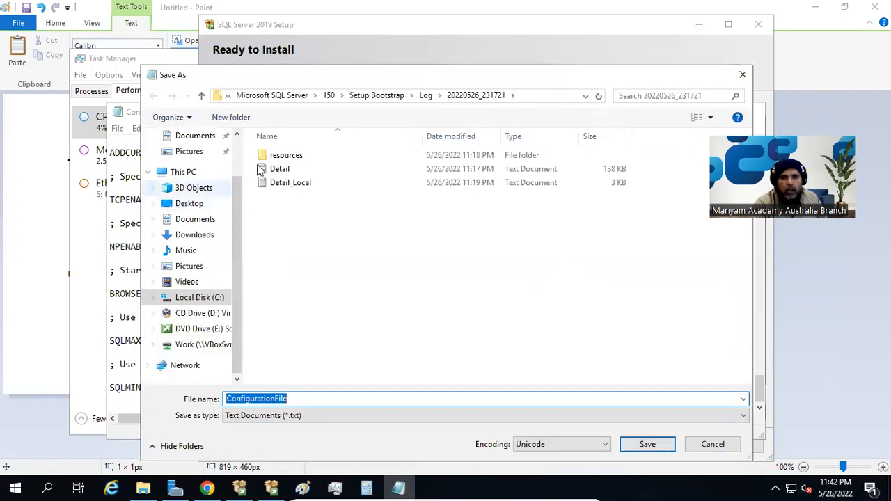
click(209, 297)
double_click(292, 242)
click(231, 117)
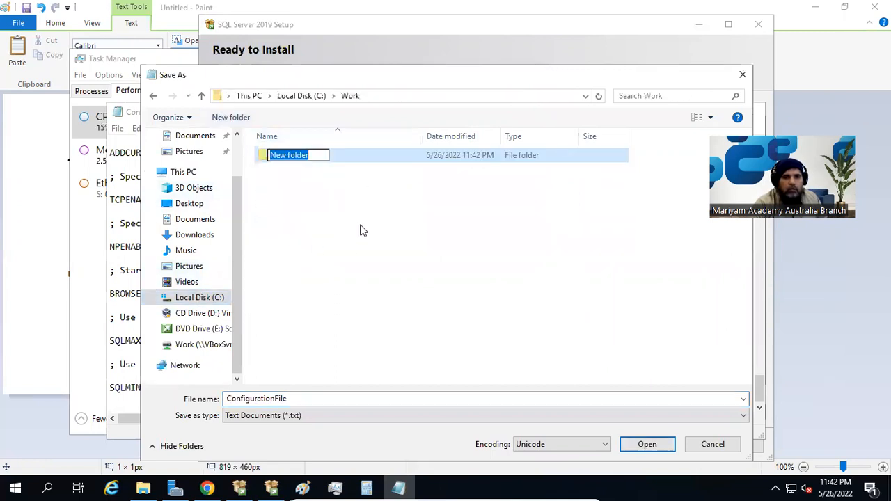
text(Confi)
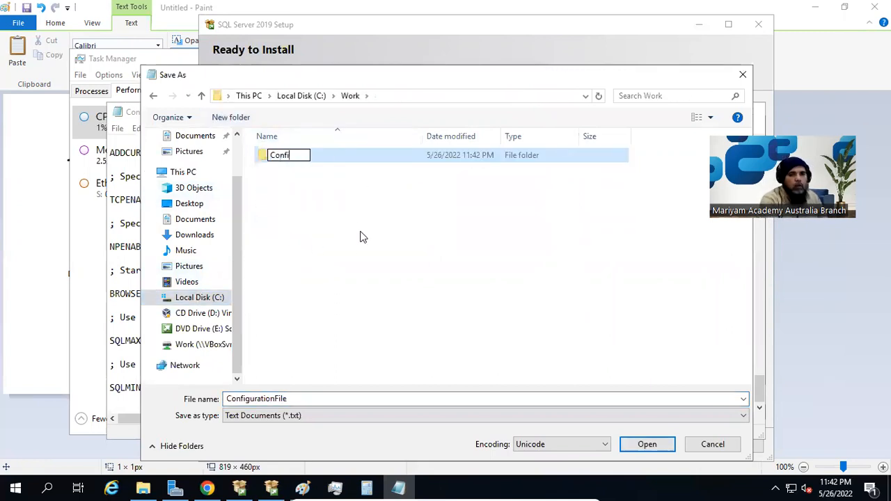
text(gurations)
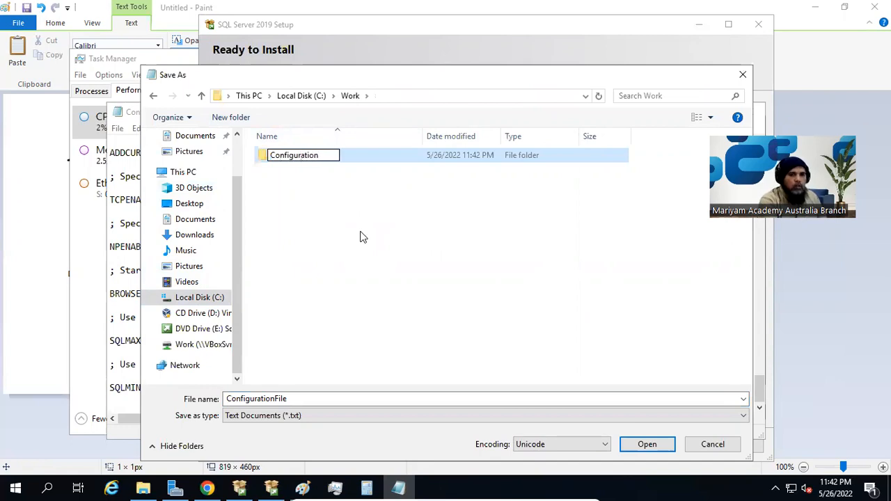
key(Return)
key(Return)
Name the copy SQLServerConfigurationFile and save it as a text document in the Configurations folder.
click(309, 398)
key(Home)
text(SQLServer)
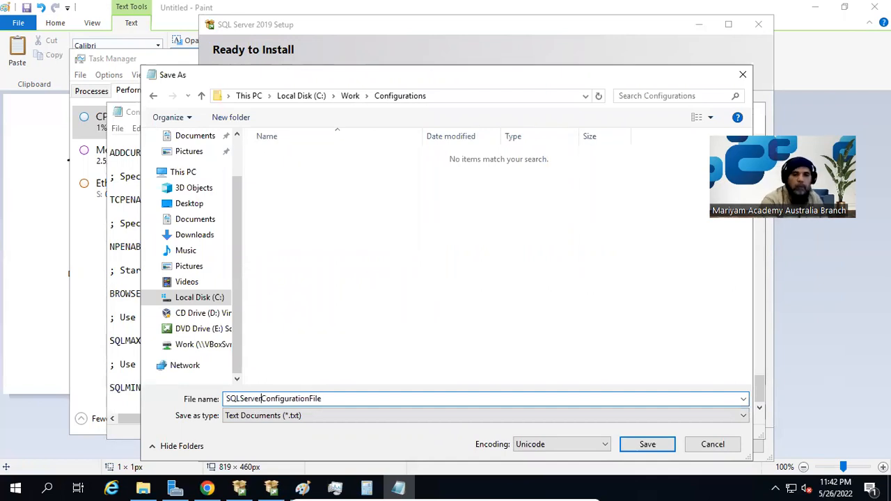
key(Return)
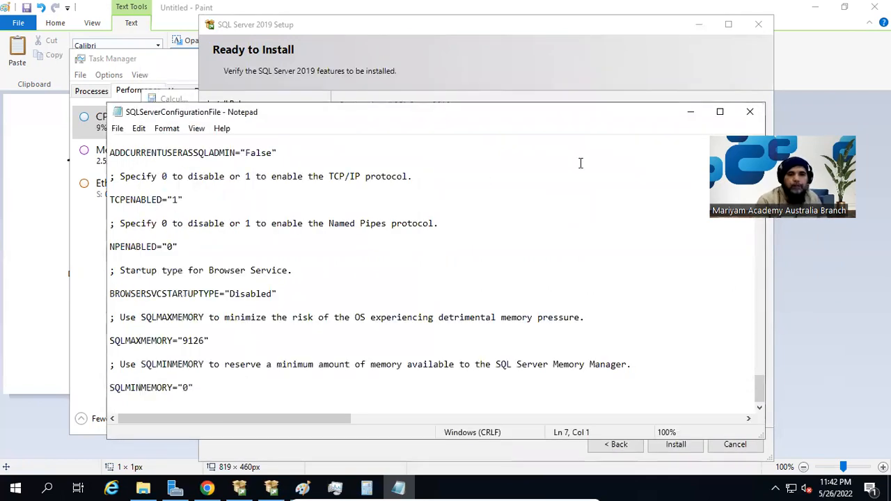
Close the saved configuration file and start the SQL Server 2019 installation from the Ready to Install summary.
click(750, 111)
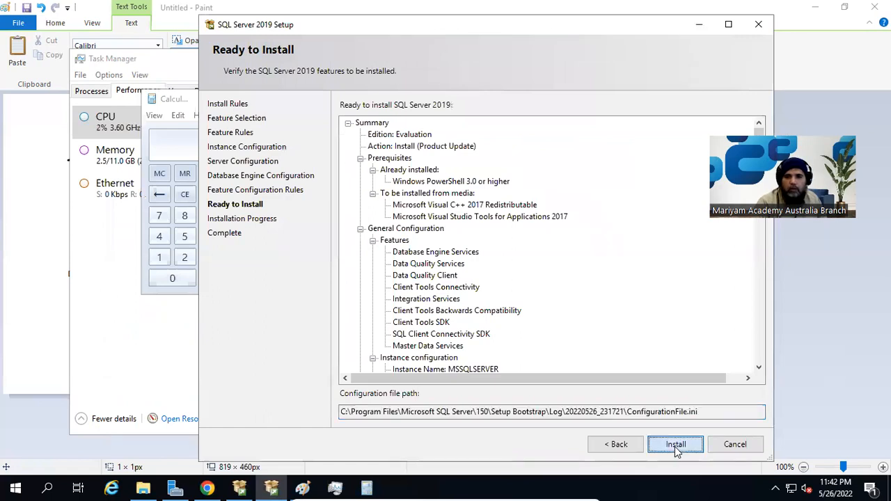
click(674, 445)
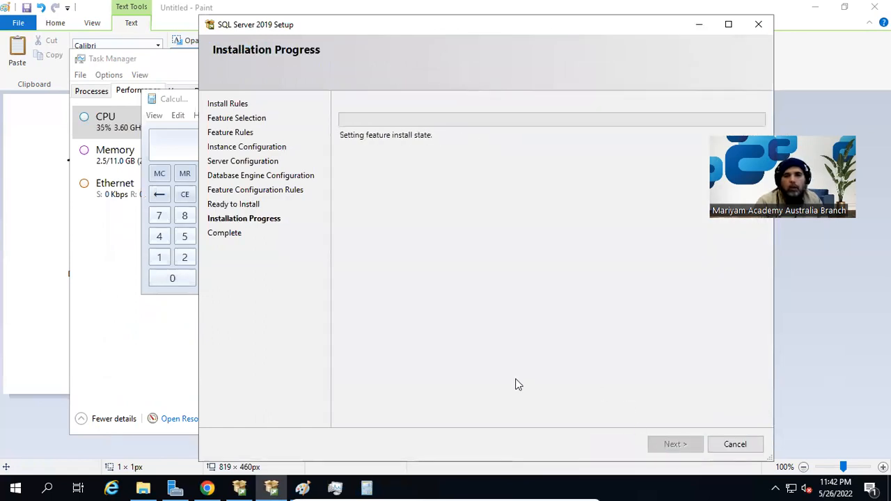